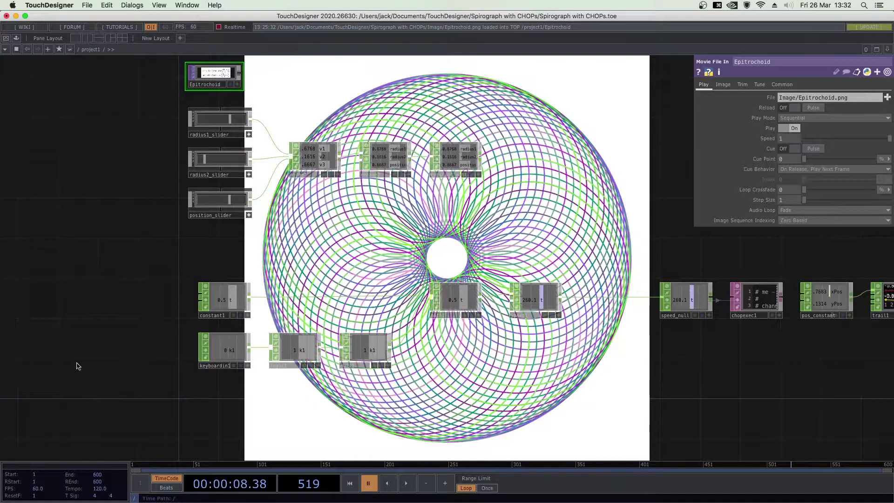
Examine the operator network from the sliders and constants through the trail to the render operators
scroll(648, 441, down, 5)
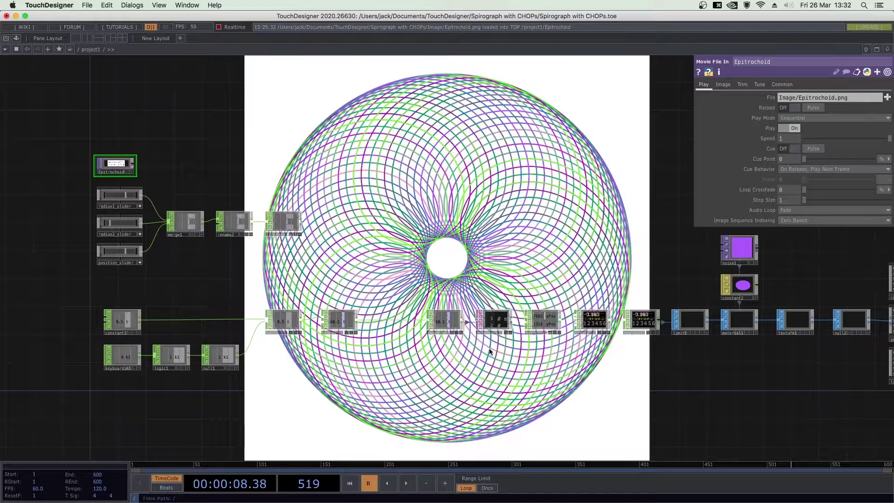
scroll(505, 368, up, 3)
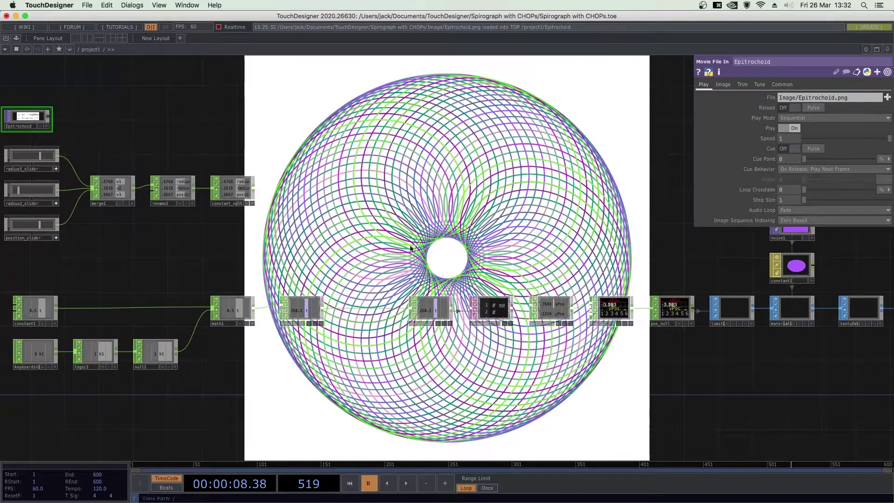
drag(401, 371, 416, 369)
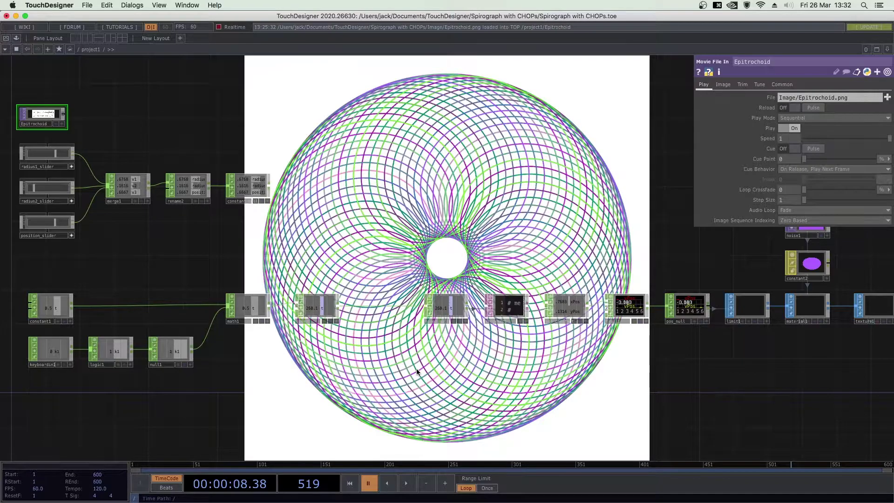
drag(518, 378, 492, 378)
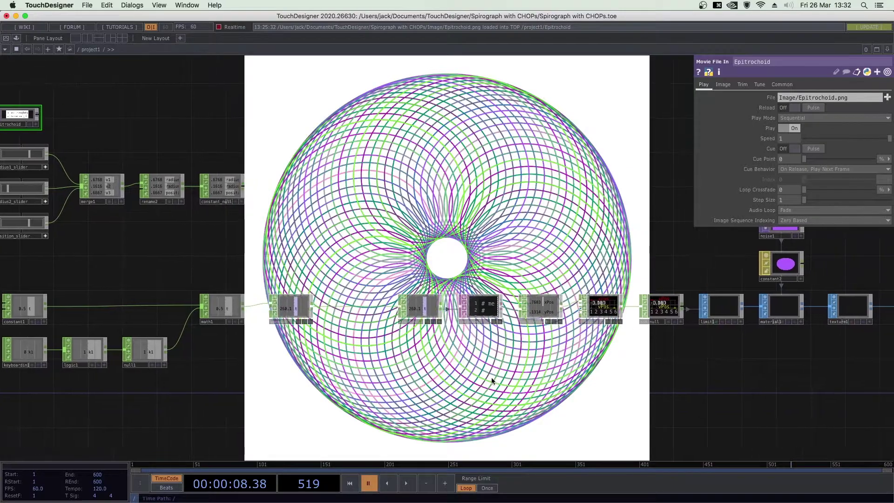
scroll(493, 379, down, 4)
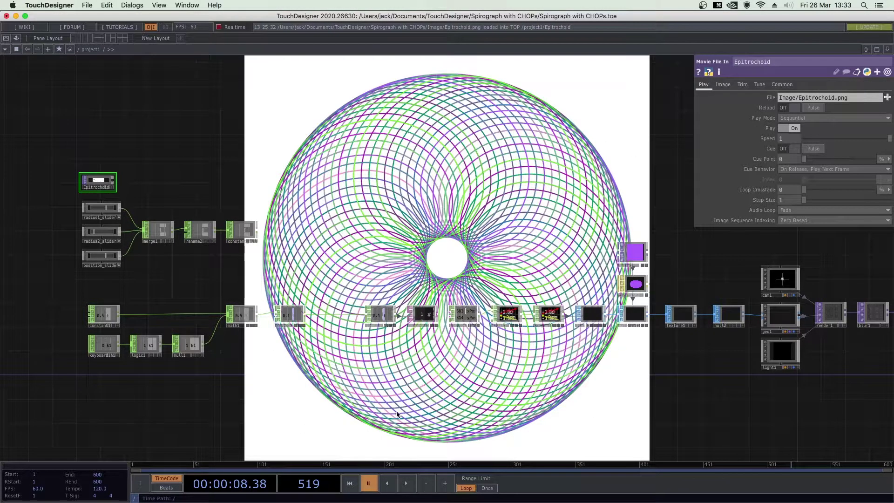
drag(526, 398, 546, 406)
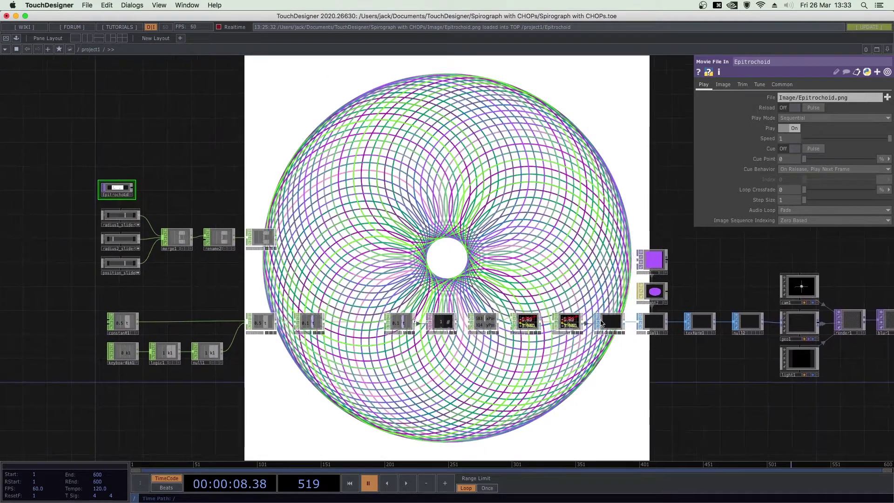
drag(591, 386, 284, 395)
Resume timeline playback and turn off the spirograph drawing displayed behind the network
key(space)
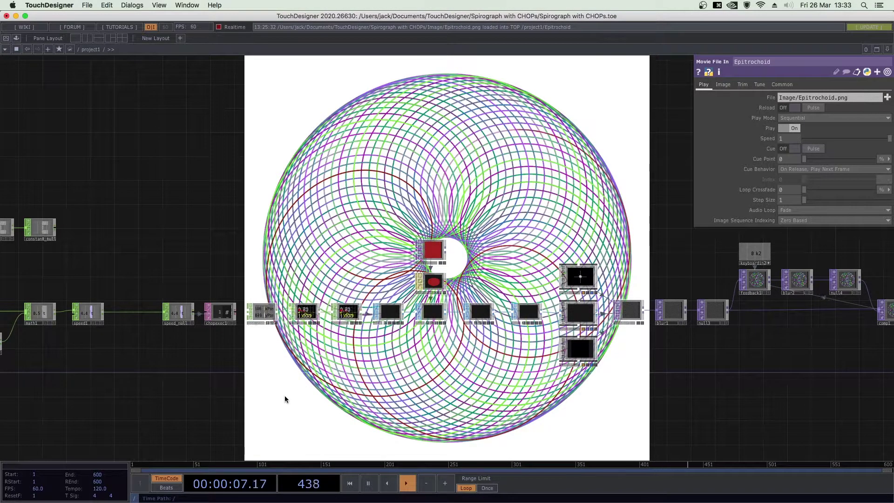
drag(673, 408, 208, 383)
click(674, 306)
Delete the chopexec1 CHOP Execute DAT between speed_null and pos_constant
drag(151, 390, 590, 367)
drag(149, 357, 294, 362)
scroll(344, 343, up, 7)
drag(438, 355, 275, 421)
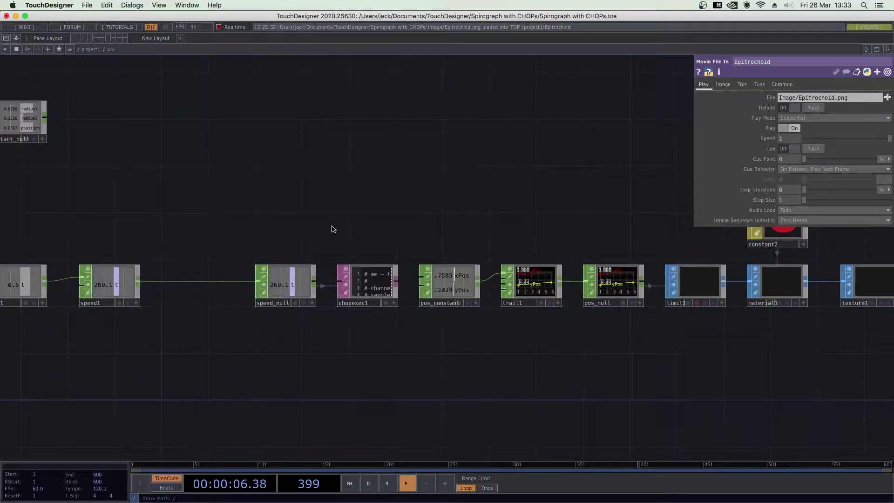
click(364, 282)
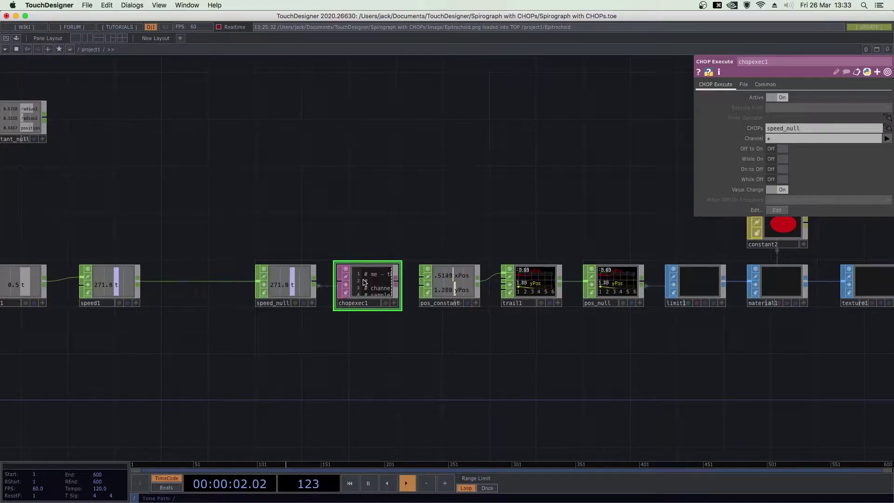
key(BackSpace)
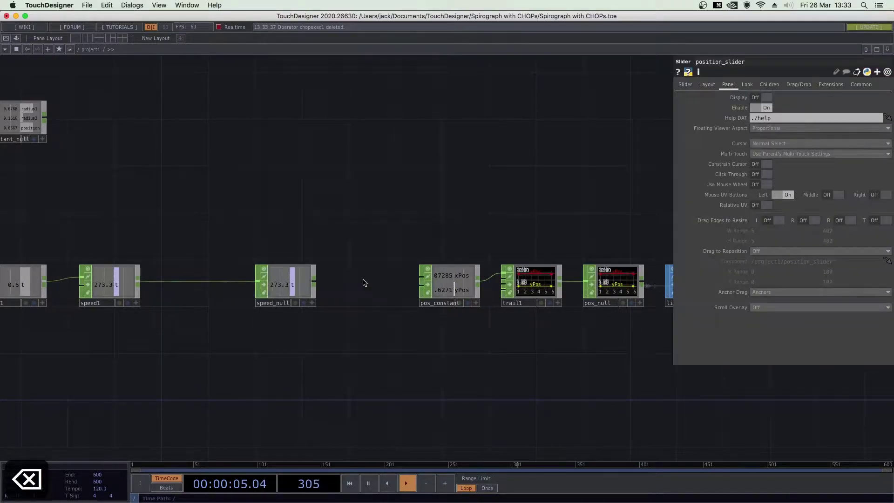
Examine the remaining slider and time chains leading to constant_null and speed_null, and the gap before pos_constant
drag(441, 337, 620, 366)
drag(475, 322, 355, 310)
scroll(360, 427, down, 3)
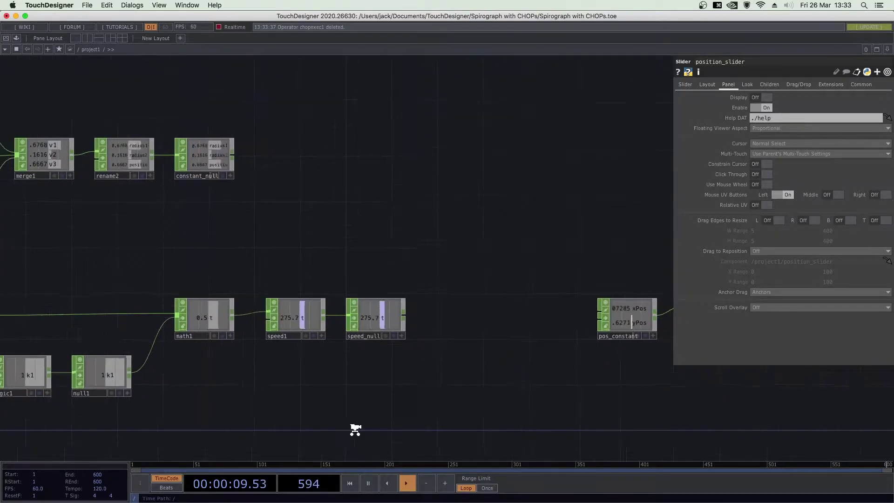
drag(481, 397, 465, 367)
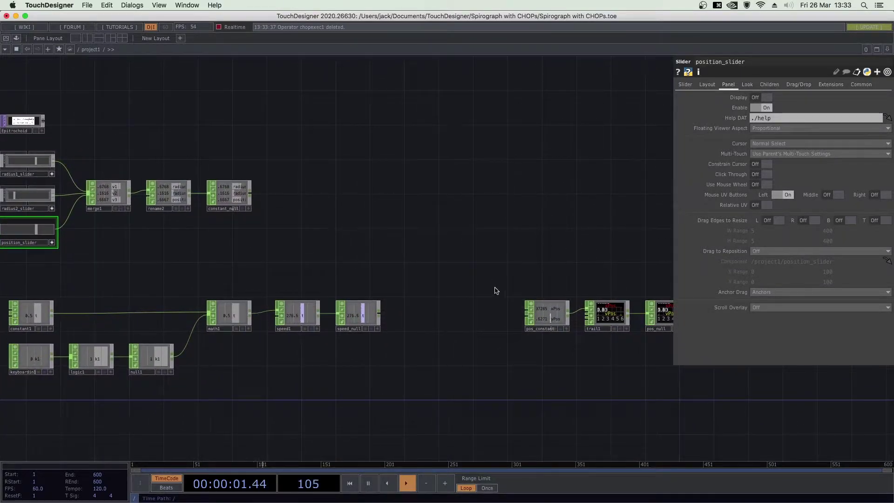
drag(572, 397, 467, 405)
drag(472, 369, 656, 383)
drag(413, 423, 472, 378)
drag(355, 385, 414, 388)
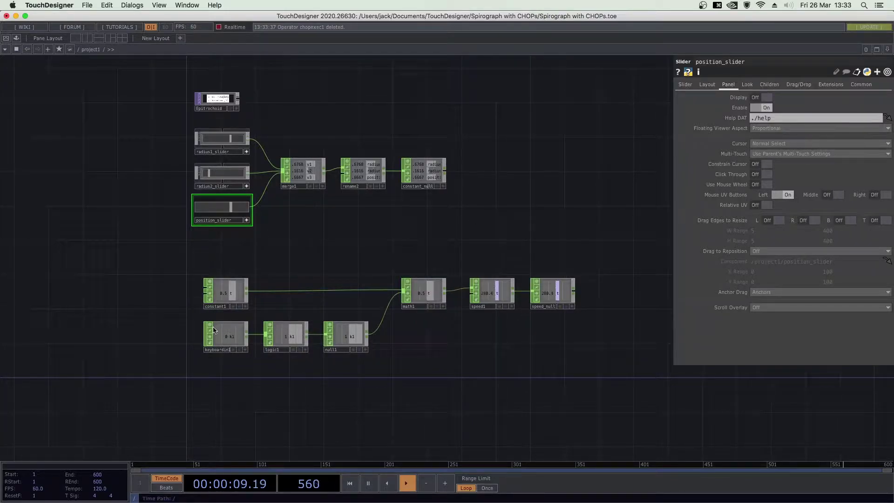
drag(531, 342, 499, 349)
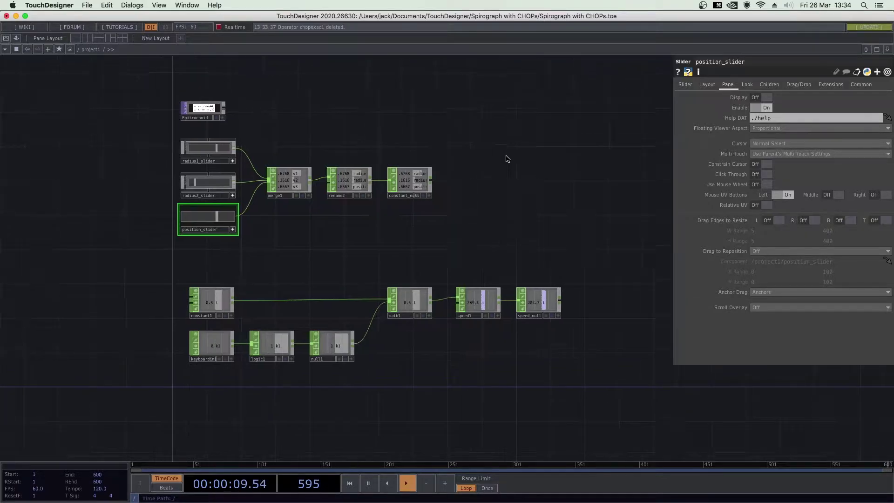
View the Epitrochoid formula image behind the network and turn its background display off
drag(373, 105, 372, 137)
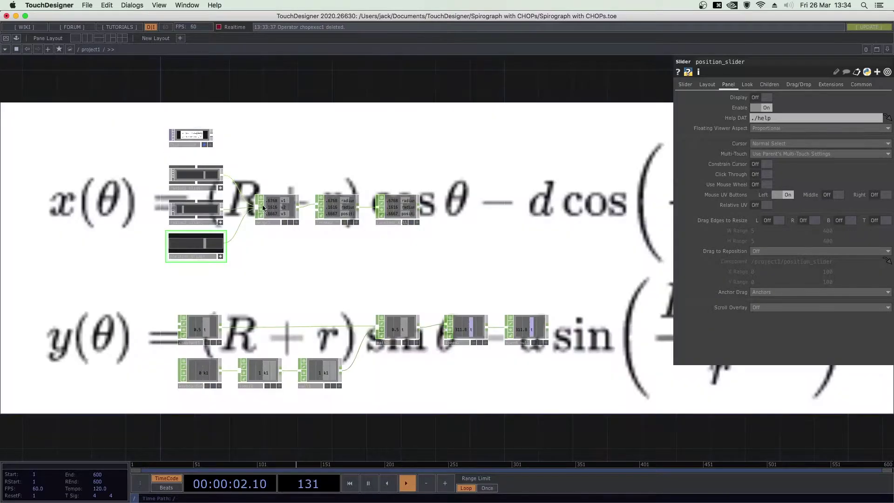
drag(381, 170, 288, 191)
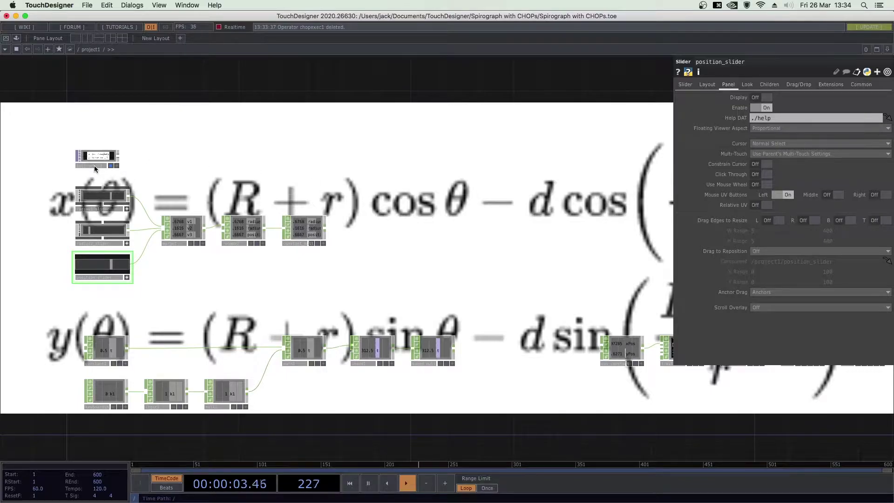
click(109, 166)
Examine the x(θ) and y(θ) equations in the Epitrochoid operator up close
scroll(190, 165, up, 6)
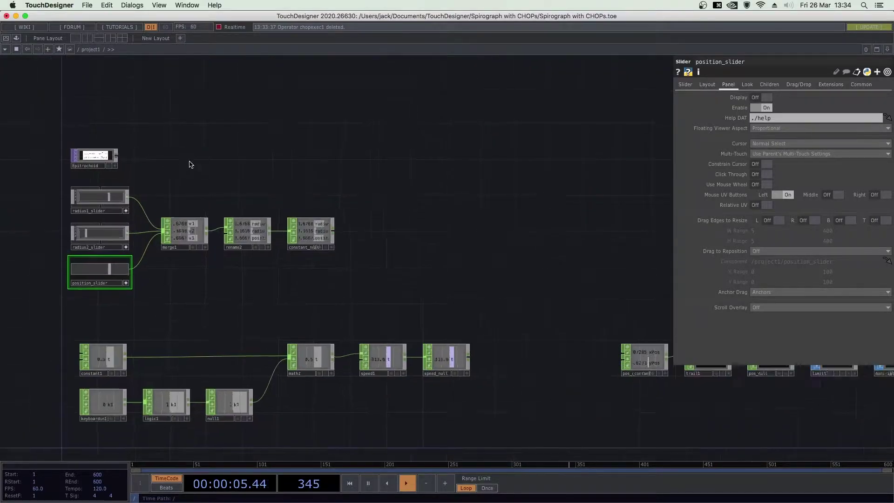
middle_drag(255, 145, 268, 145)
drag(332, 231, 643, 311)
middle_drag(219, 264, 294, 257)
scroll(293, 258, up, 3)
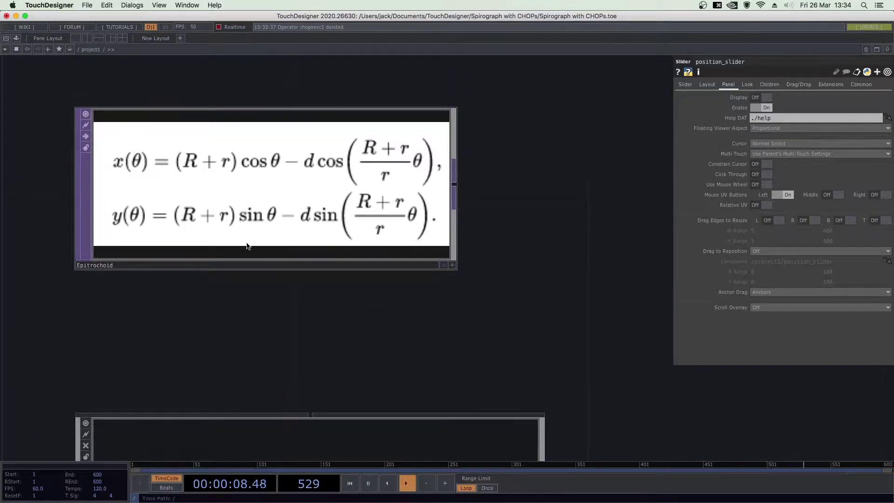
scroll(329, 314, down, 2)
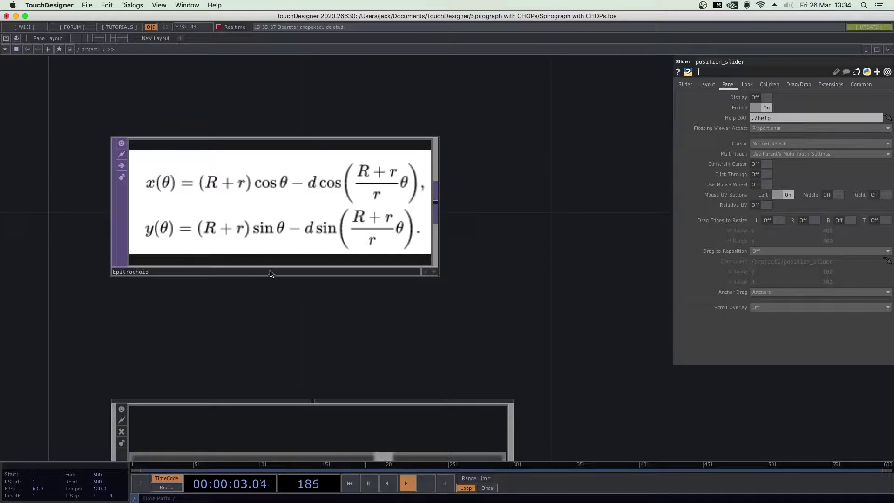
scroll(374, 327, down, 2)
scroll(363, 326, up, 1)
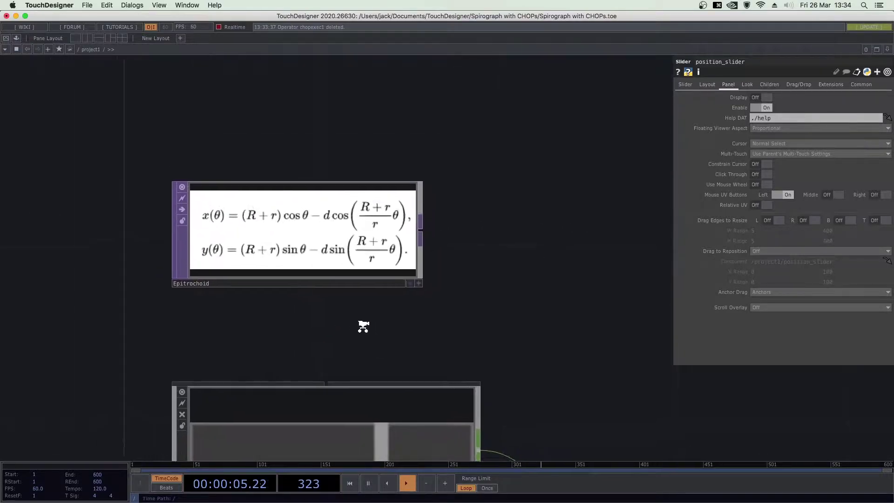
scroll(371, 324, up, 2)
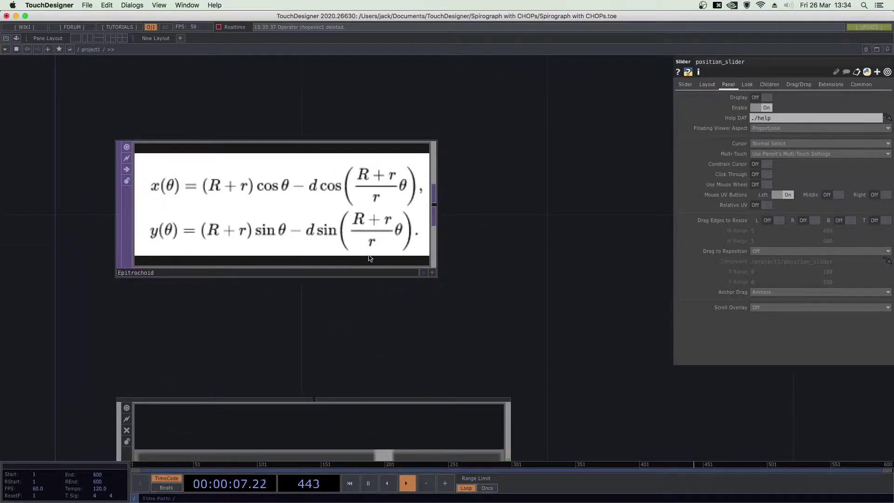
Examine how radius1_slider, radius2_slider and position_slider feed merge1, rename2 and constant_null, comparing them with the formula's variables
scroll(282, 331, down, 3)
drag(628, 350, 445, 118)
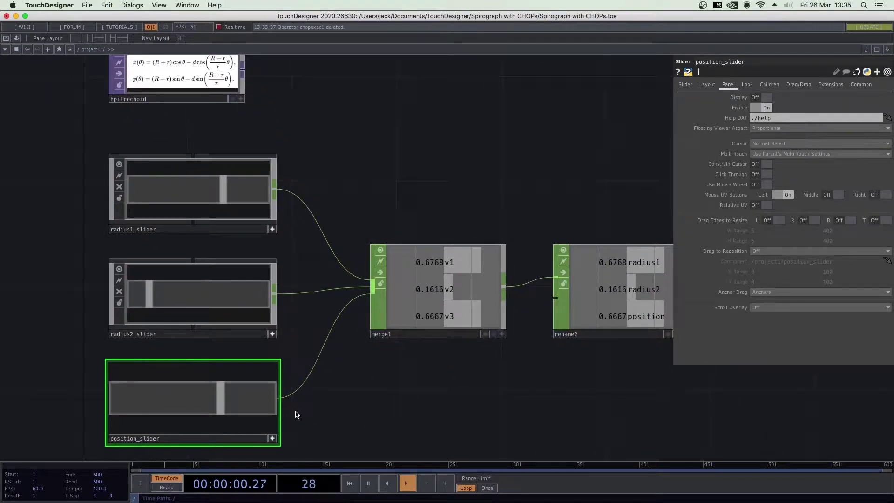
scroll(358, 407, right, 5)
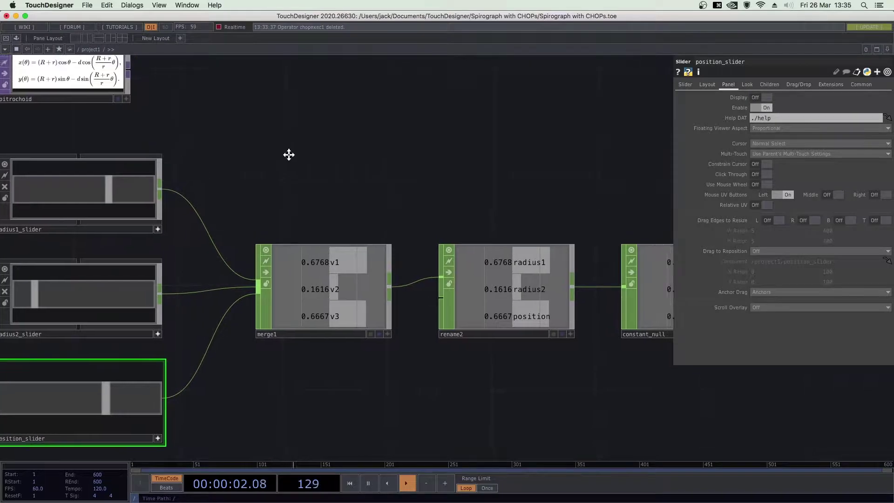
scroll(289, 153, up, 3)
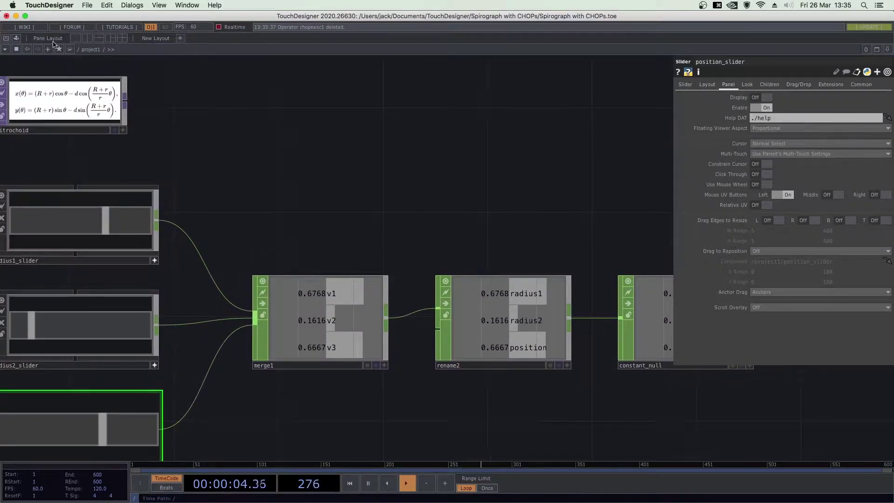
scroll(441, 188, down, 3)
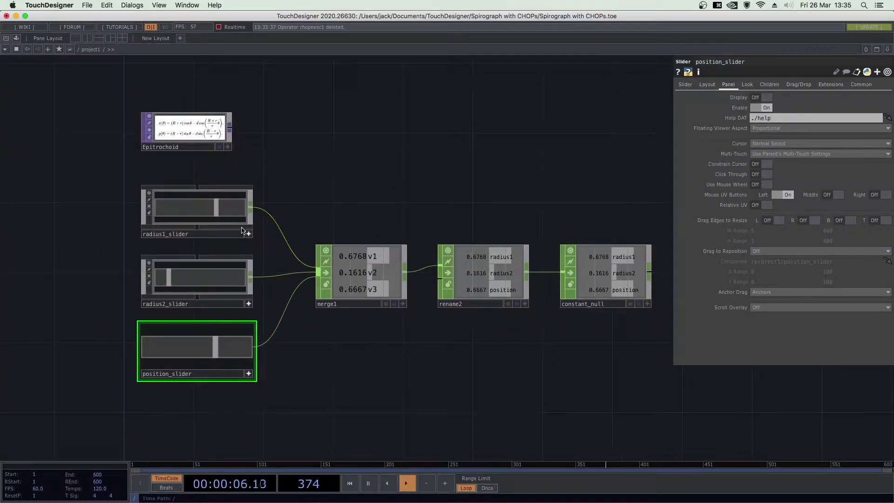
scroll(539, 373, down, 3)
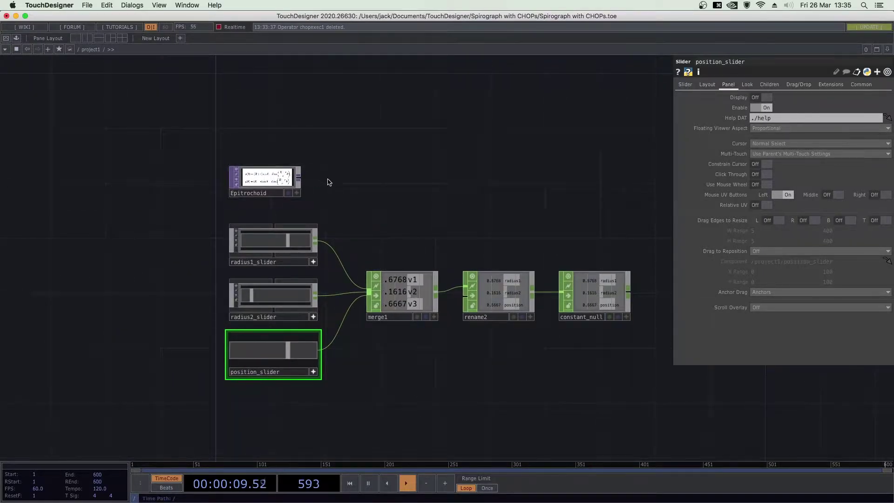
scroll(345, 182, up, 3)
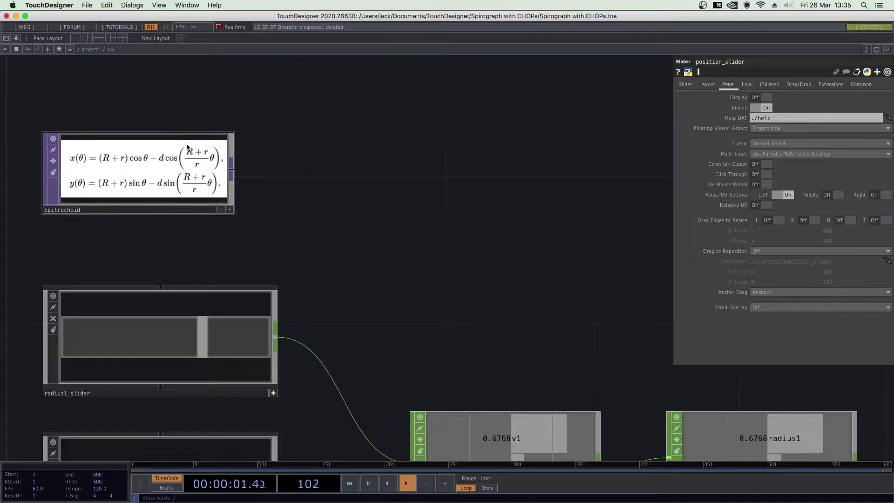
scroll(354, 262, down, 3)
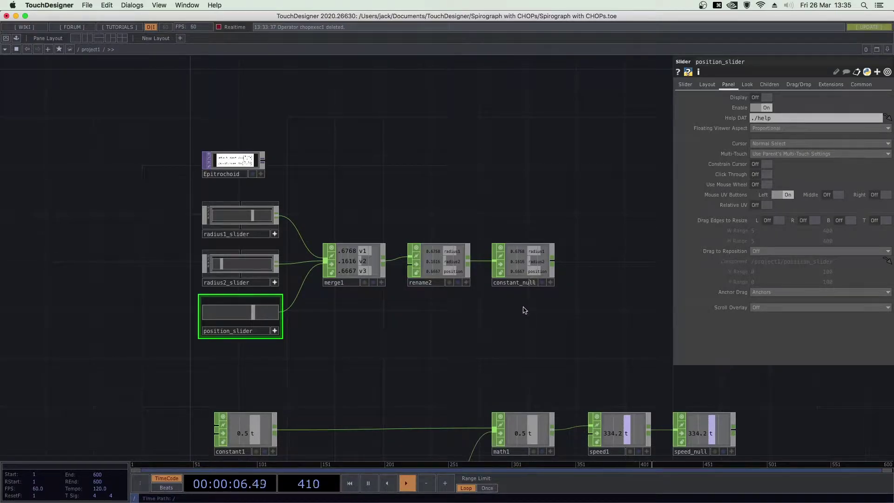
scroll(410, 305, down, 5)
scroll(471, 379, up, 5)
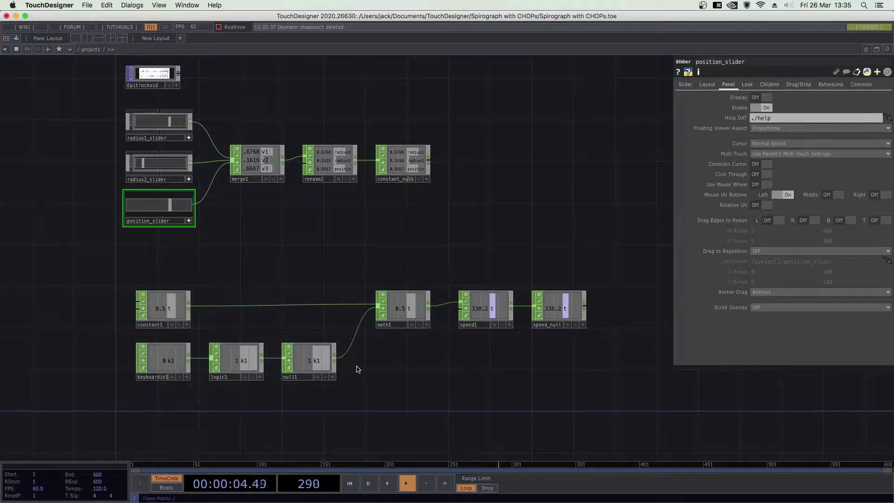
Inspect the chain from constant1 and keyboardin1 to speed_null, and select constant1 to view its parameters
drag(631, 374, 123, 328)
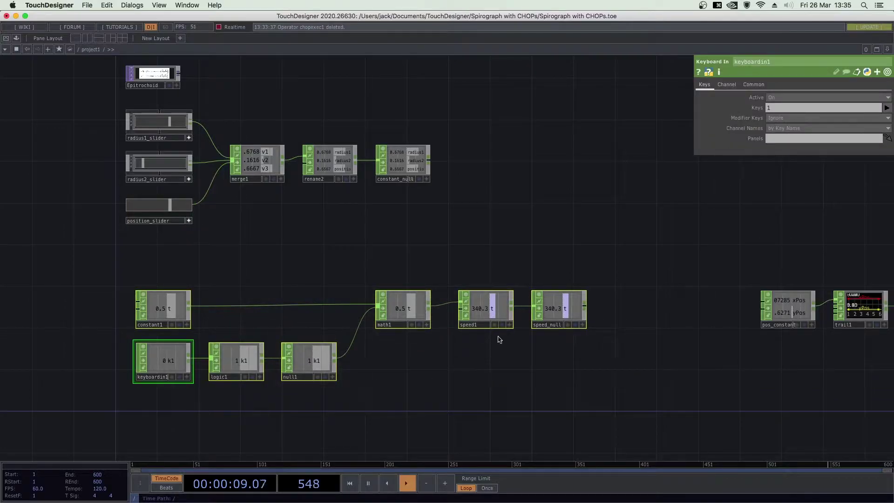
click(378, 381)
click(139, 301)
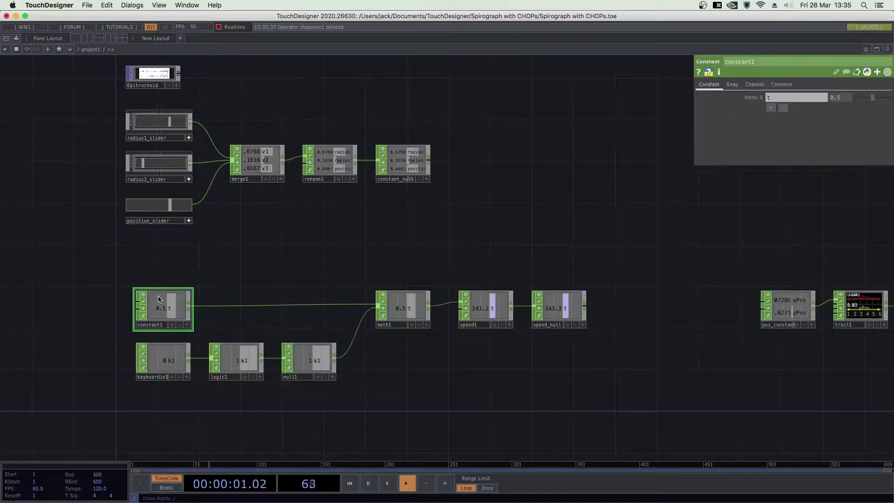
drag(190, 277, 194, 308)
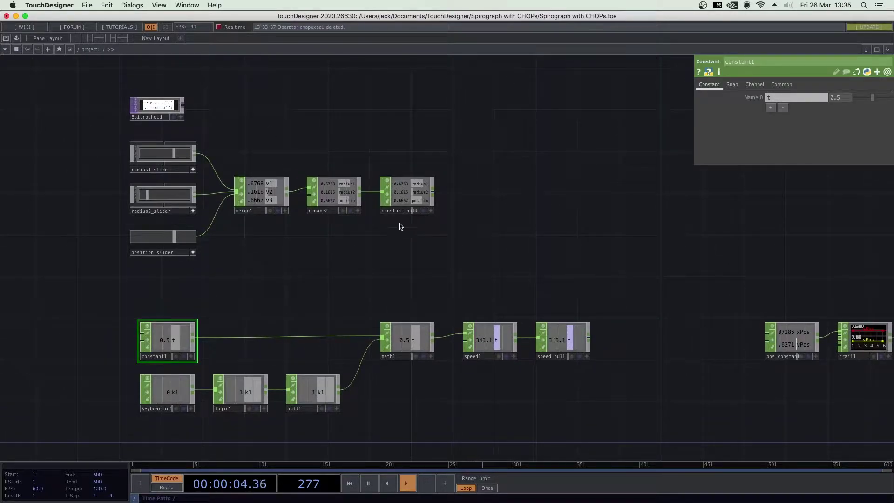
drag(262, 292, 282, 289)
Add a Slider component to the network and place it directly below position_slider, aligned with the other sliders
key(Tab)
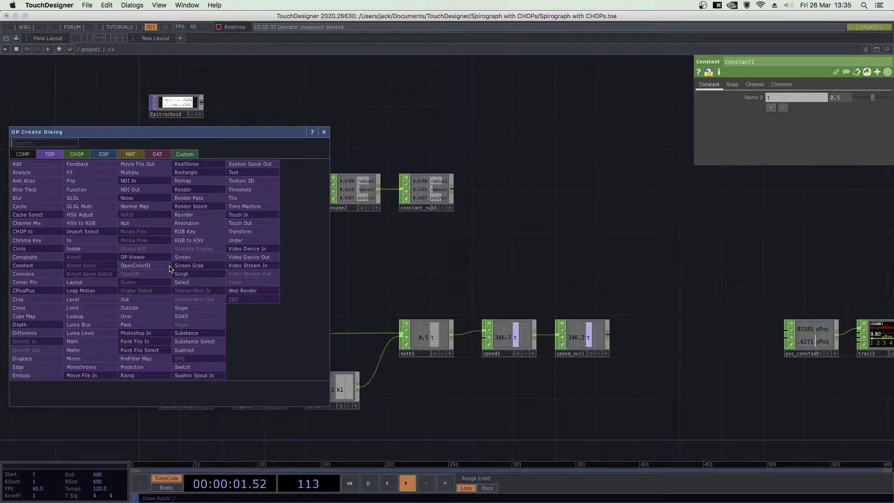
key(shift+Tab)
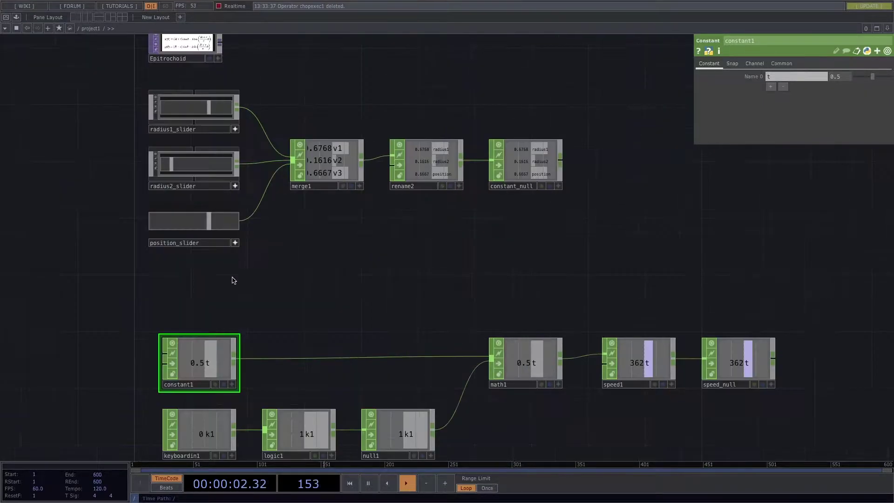
key(Tab)
text(slider)
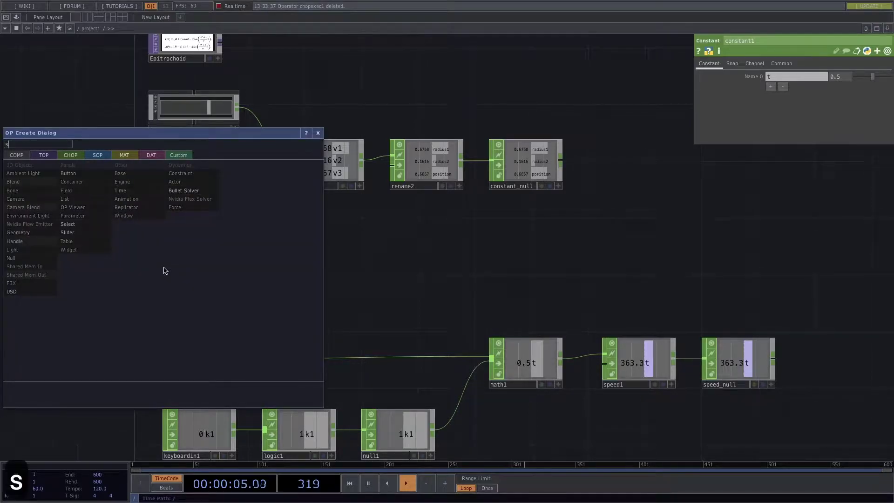
key(Return)
click(164, 270)
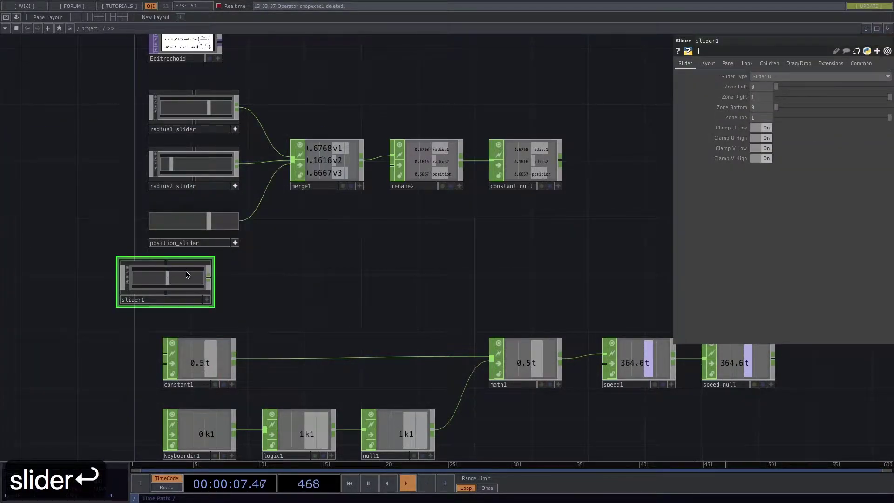
drag(187, 272, 215, 275)
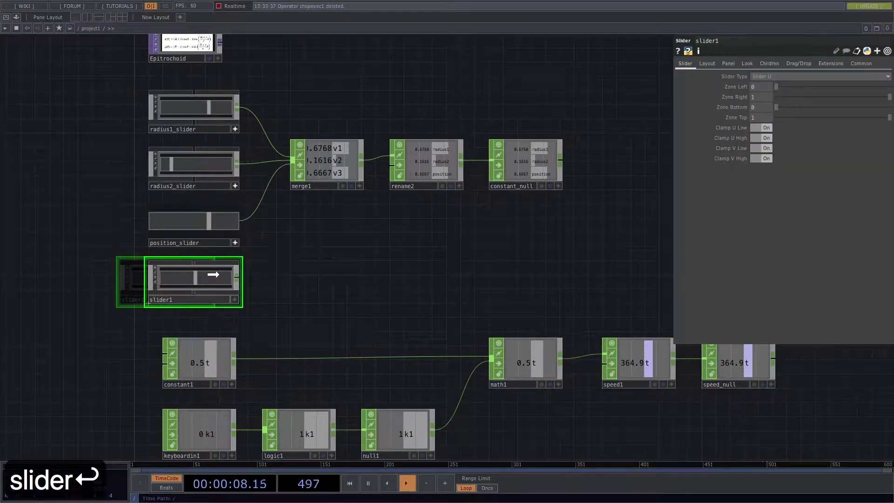
Rename the new slider speed_slider and connect its output to merge1
double_click(177, 299)
text(speed)
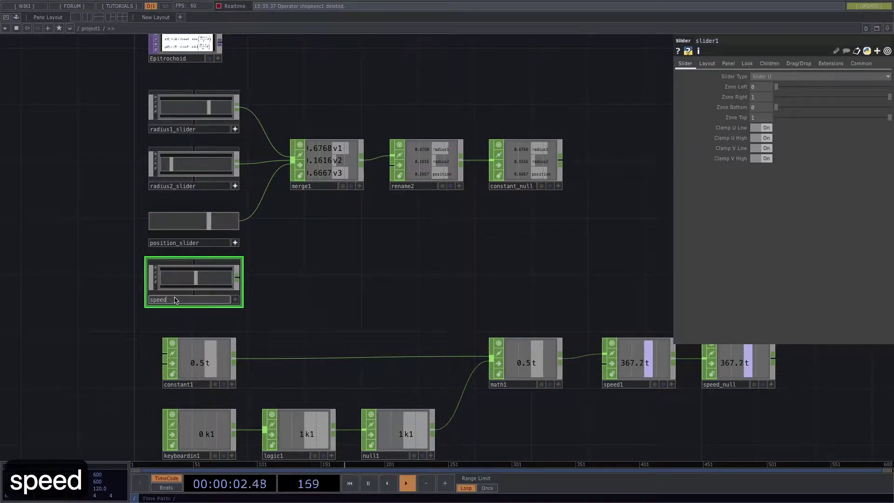
text(_slider)
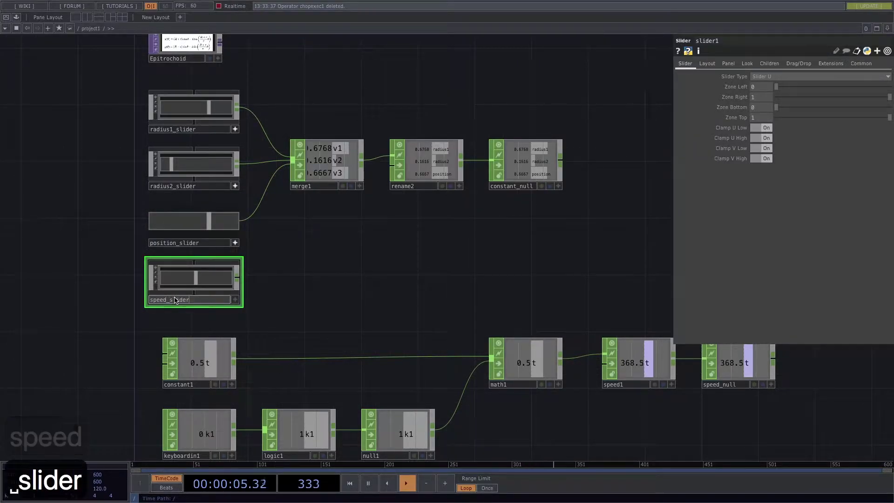
key(Return)
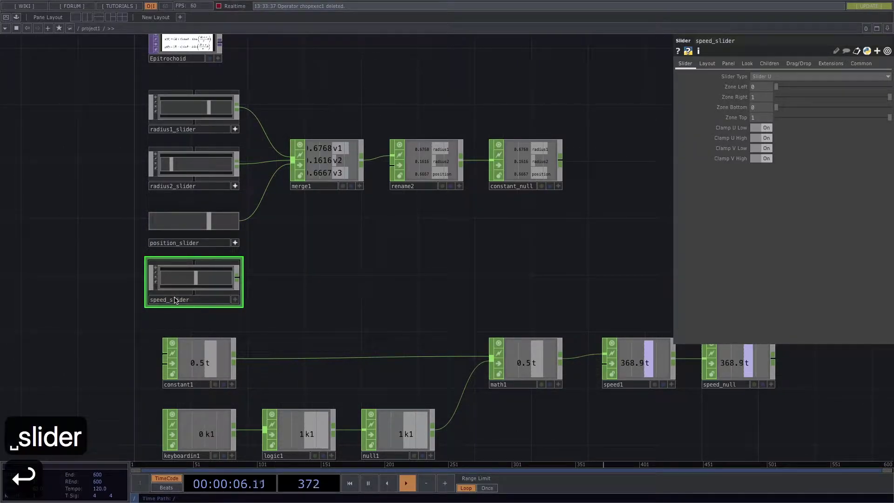
click(239, 278)
click(293, 161)
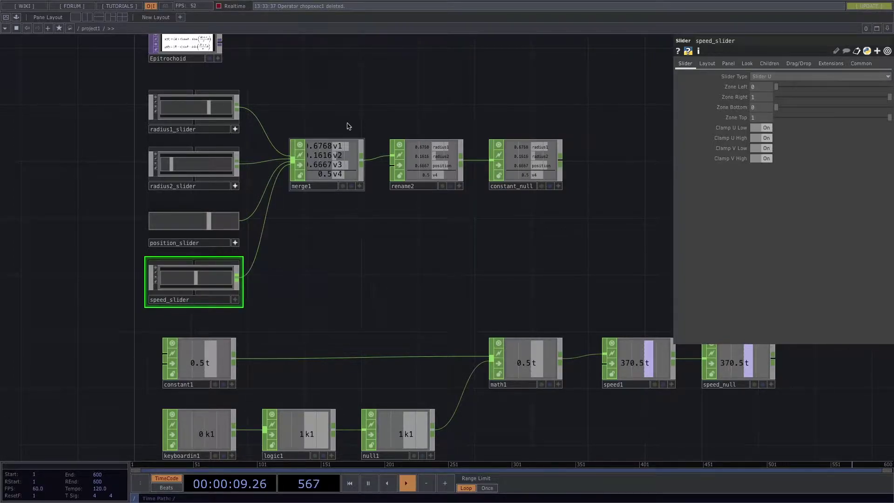
Name the fourth channel speed in rename2 by extending its target names to "radius1 radius2 position speed"
drag(360, 253, 346, 266)
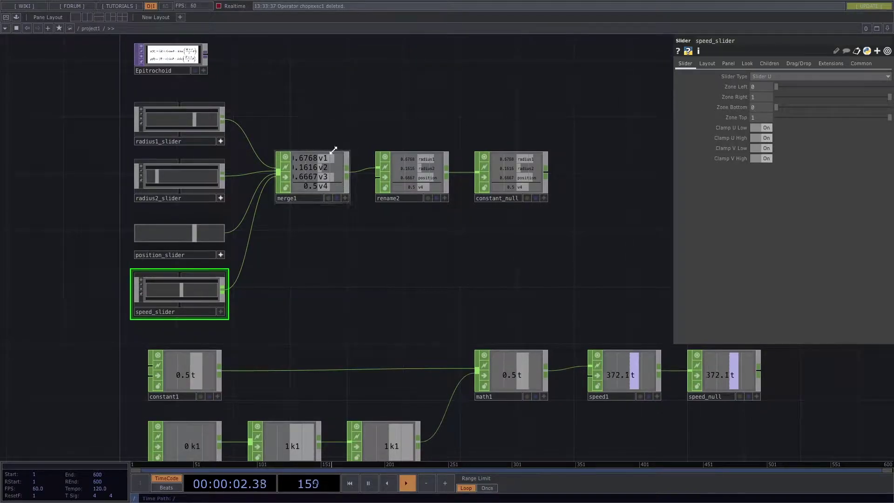
drag(375, 264, 354, 266)
scroll(367, 266, up, 3)
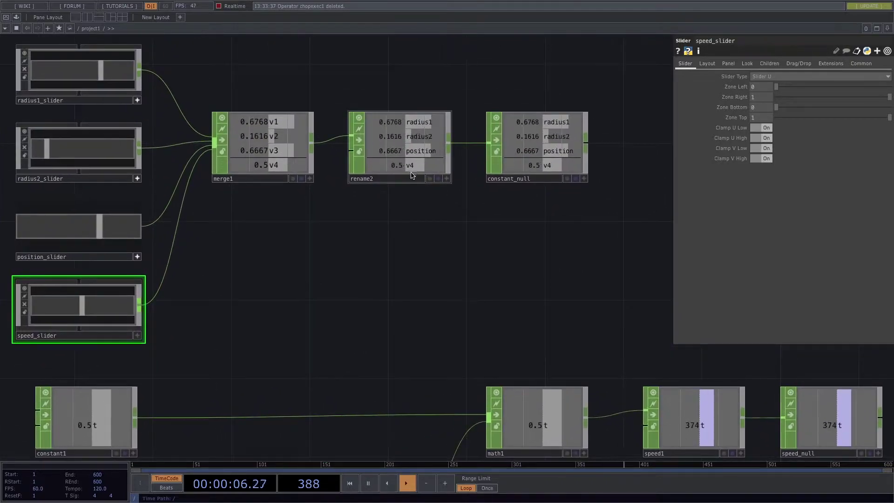
click(413, 174)
drag(376, 238, 245, 282)
click(847, 87)
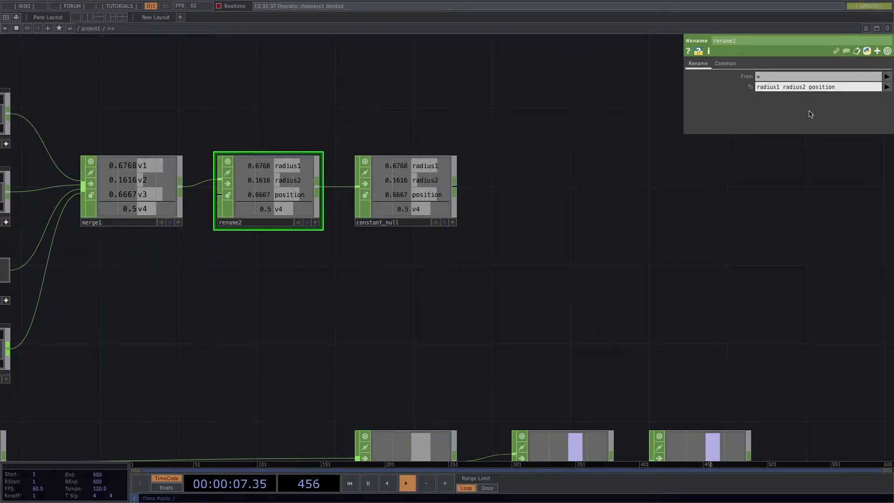
text(speed)
key(Return)
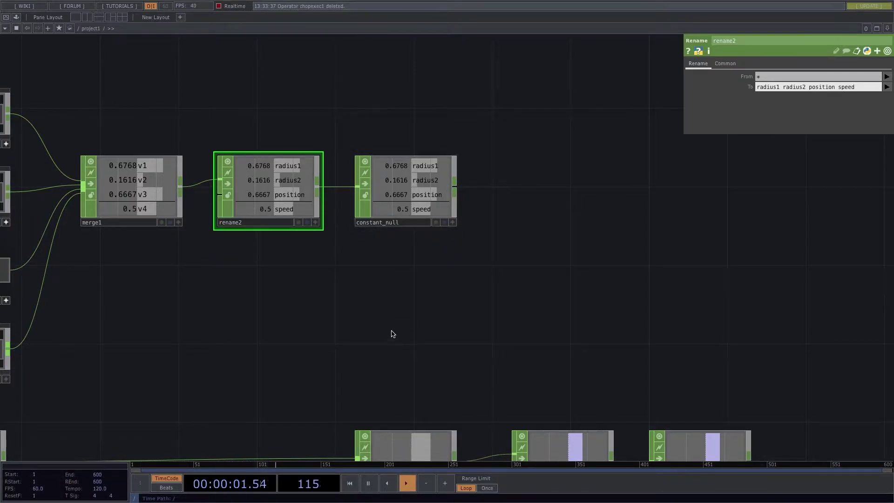
Delete the constant1 operator that feeds math1
scroll(364, 334, down, 2)
scroll(365, 334, down, 1)
scroll(368, 298, down, 2)
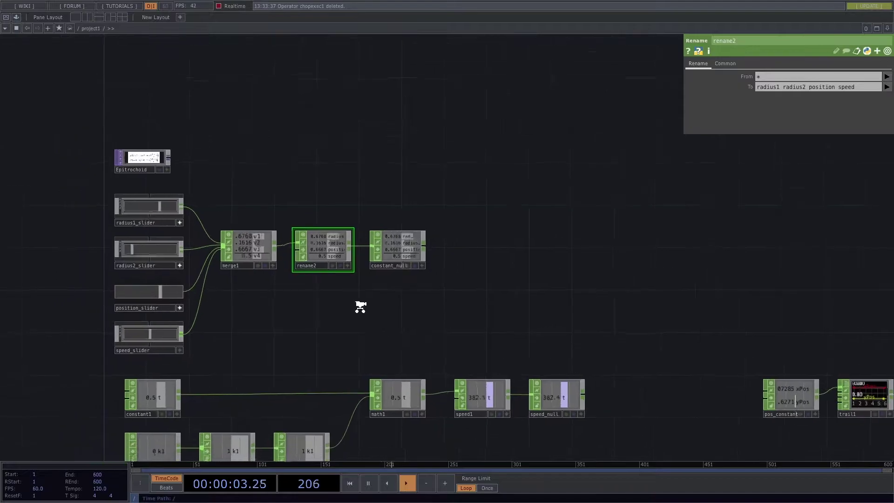
drag(365, 319, 342, 245)
click(142, 319)
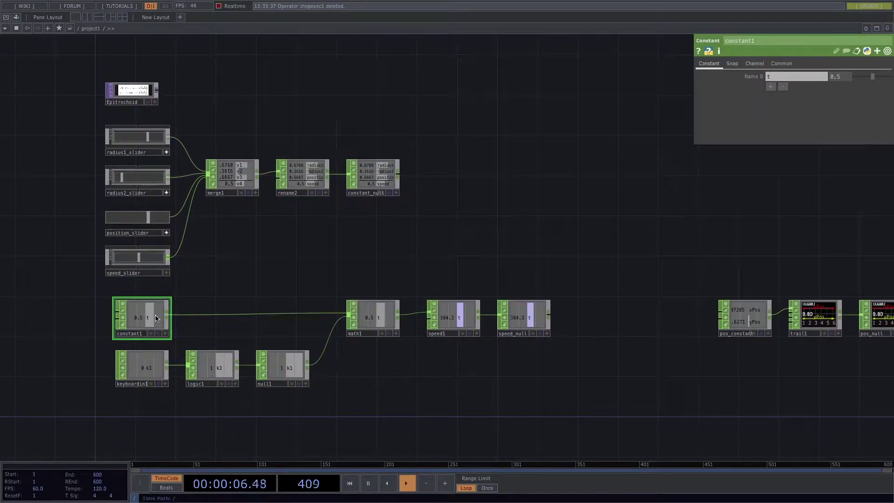
key(BackSpace)
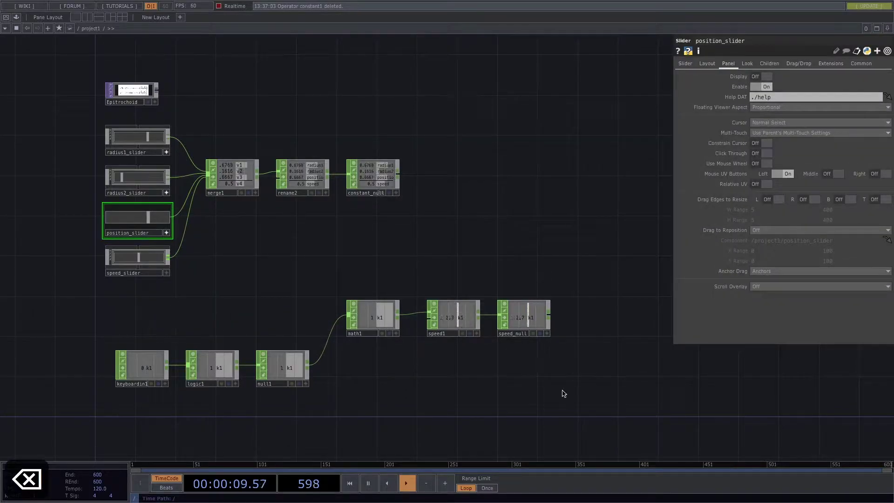
Move the whole chain from keyboardin1 to speed_null lower in the network
drag(616, 412, 77, 295)
drag(136, 363, 140, 413)
click(241, 311)
Move the Epitrochoid image, the four sliders, merge1, rename2 and constant_null together, down and to the left of the keyboard chain
right_drag(401, 273, 120, 92)
drag(326, 266, 420, 302)
scroll(422, 317, down, 3)
drag(461, 250, 226, 336)
drag(301, 286, 302, 230)
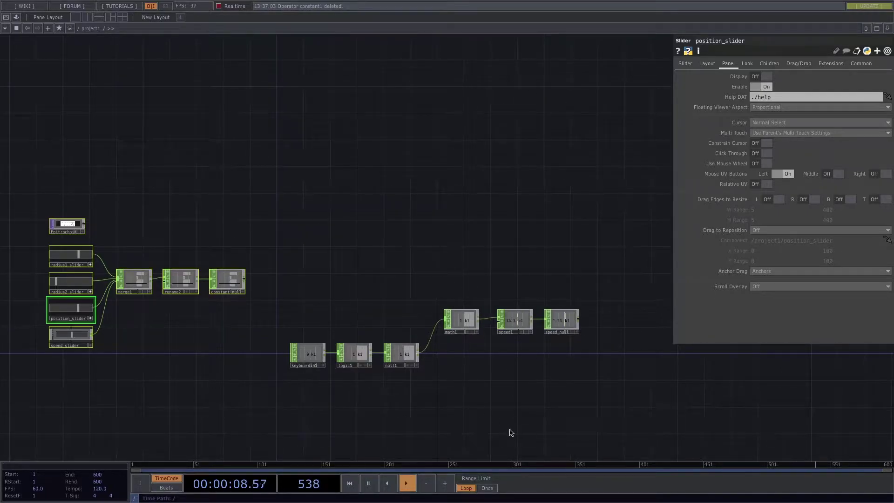
scroll(184, 454, up, 2)
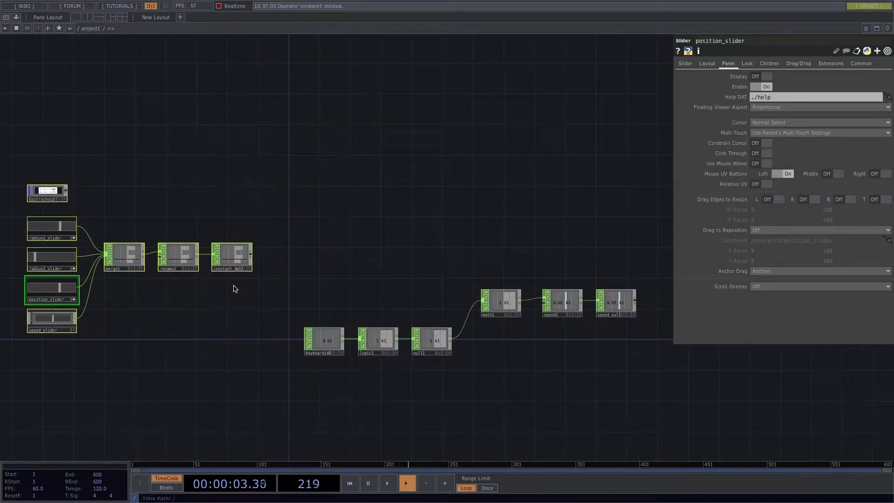
Add a Select CHOP in the empty space above the keyboardin1 chain
drag(329, 238, 656, 413)
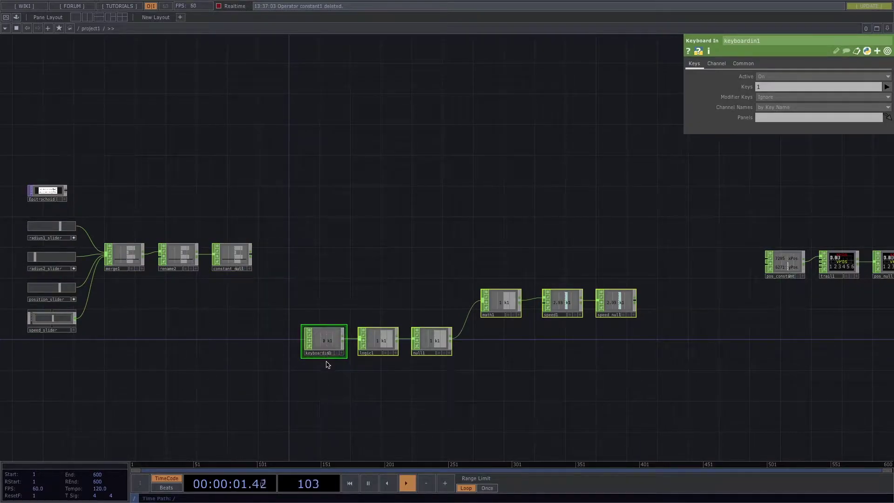
drag(357, 228, 359, 328)
key(Tab)
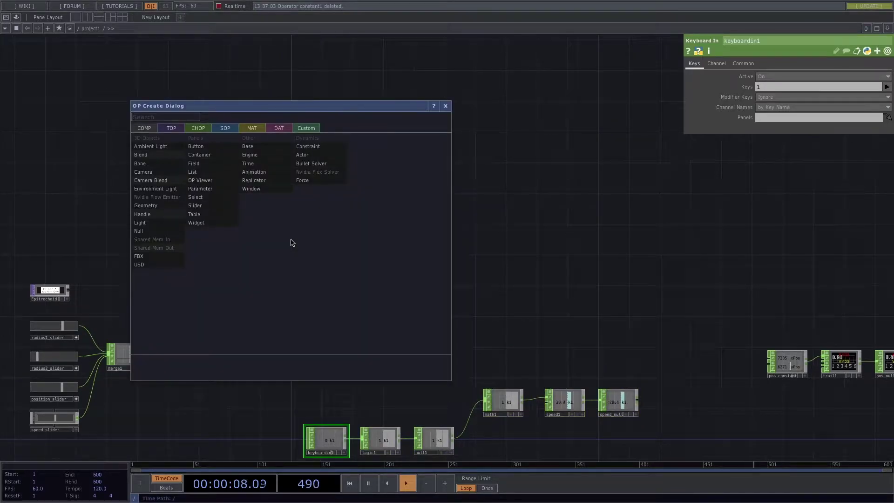
key(Tab)
key(Tab)
text(sele)
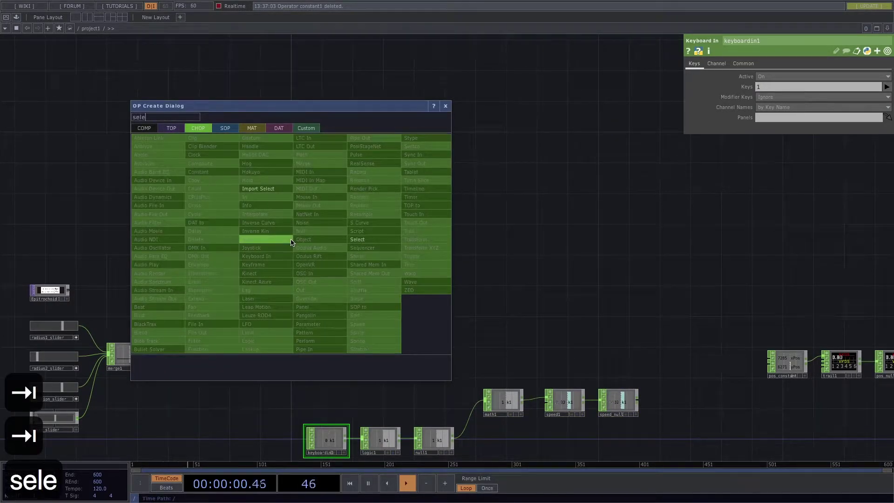
text(ct)
key(Return)
click(312, 239)
Make select1 take its channels from constant_null
scroll(335, 296, up, 8)
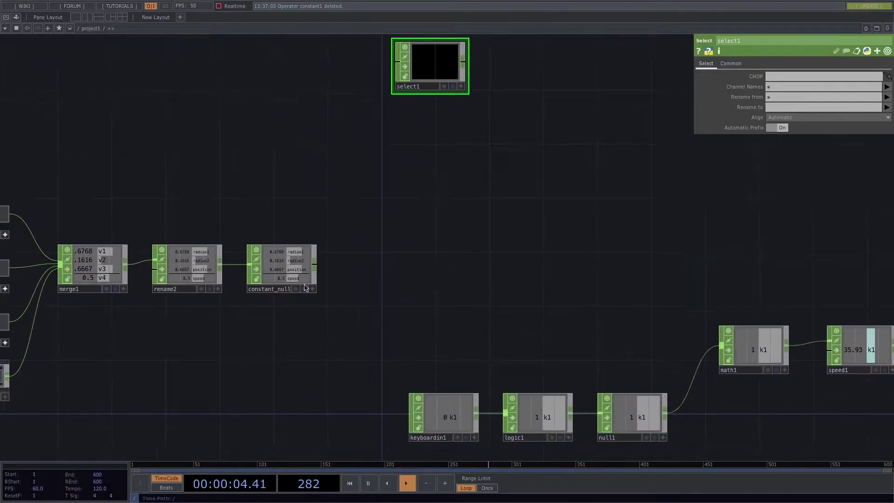
drag(296, 254, 421, 70)
scroll(410, 196, down, 5)
drag(400, 181, 342, 242)
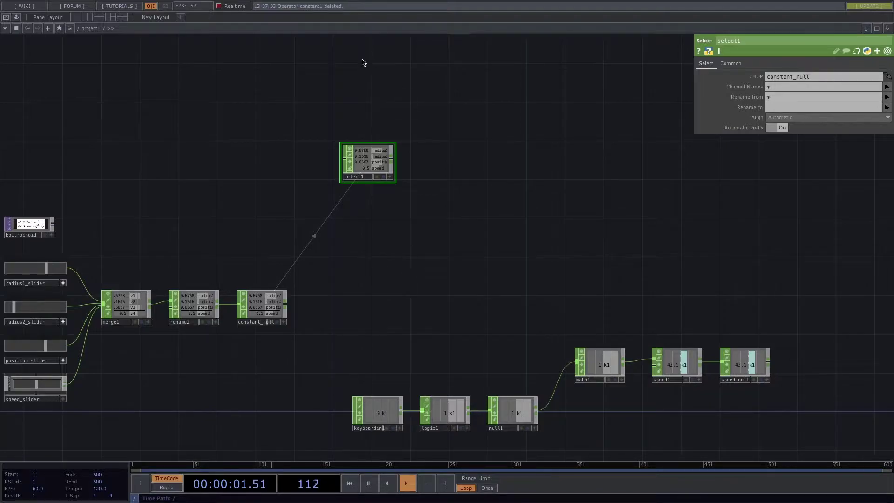
Look up the equations in the Epitrochoid image and return to select1
scroll(373, 231, up, 5)
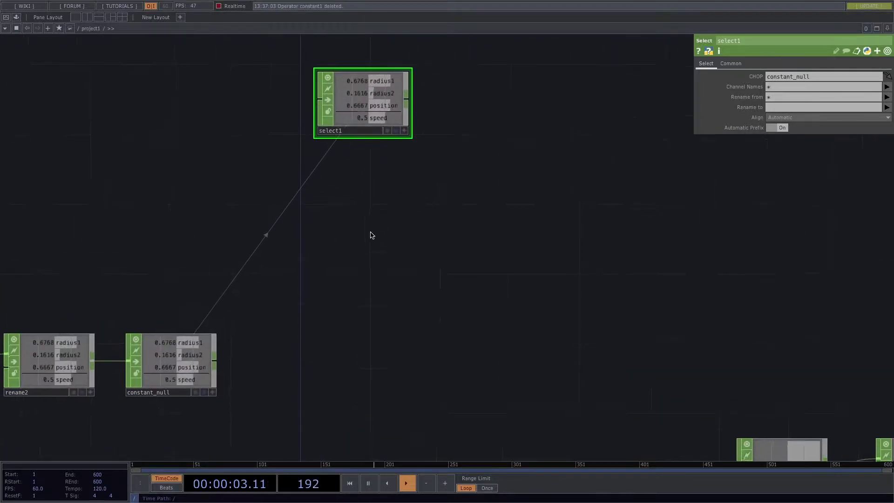
scroll(373, 231, left, 10)
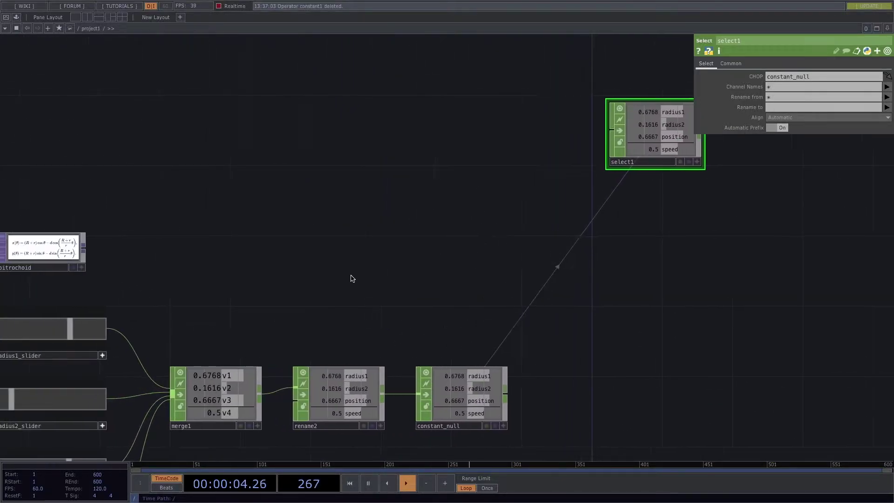
scroll(371, 243, up, 4)
scroll(475, 279, left, 8)
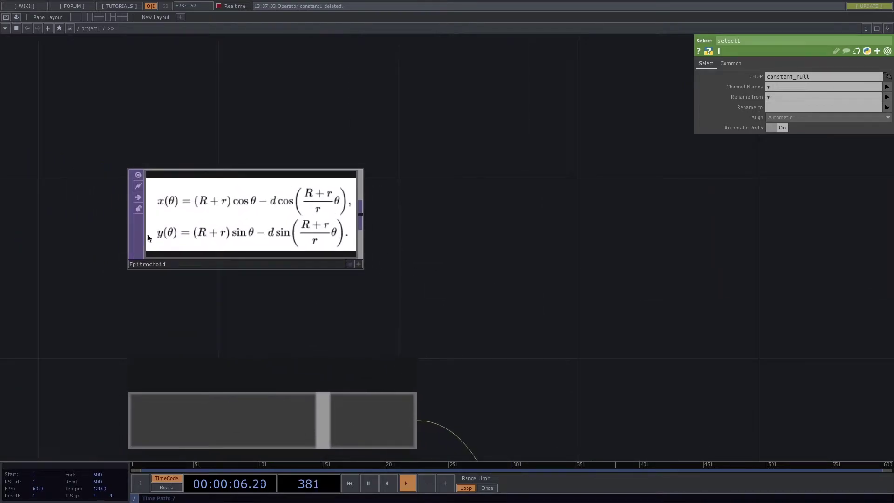
scroll(657, 289, down, 3)
scroll(144, 284, right, 8)
scroll(378, 274, down, 5)
drag(527, 291, 467, 267)
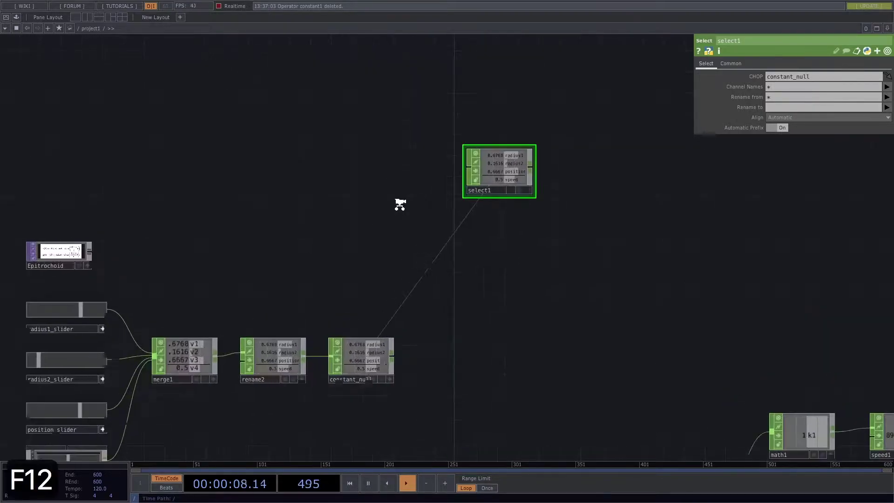
Compare the terms of x(θ) and y(θ) with the radius1, radius2, position and speed channels in select1
scroll(246, 225, up, 8)
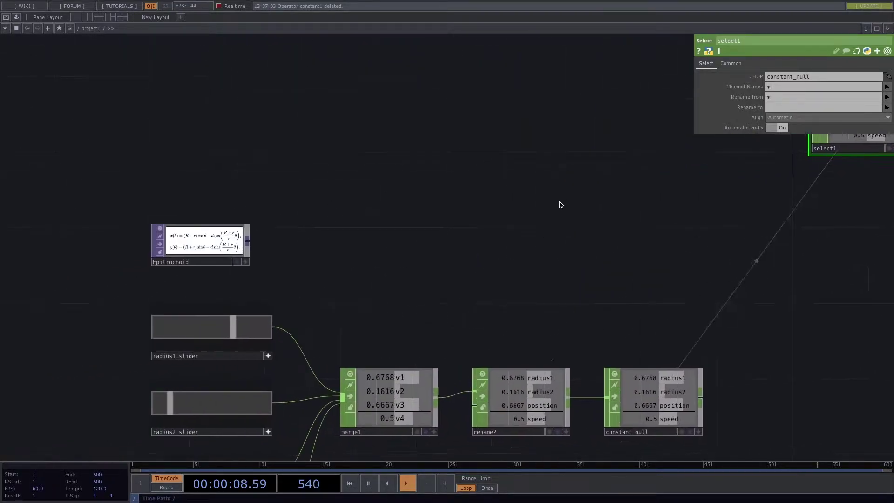
scroll(335, 221, up, 5)
scroll(624, 200, down, 3)
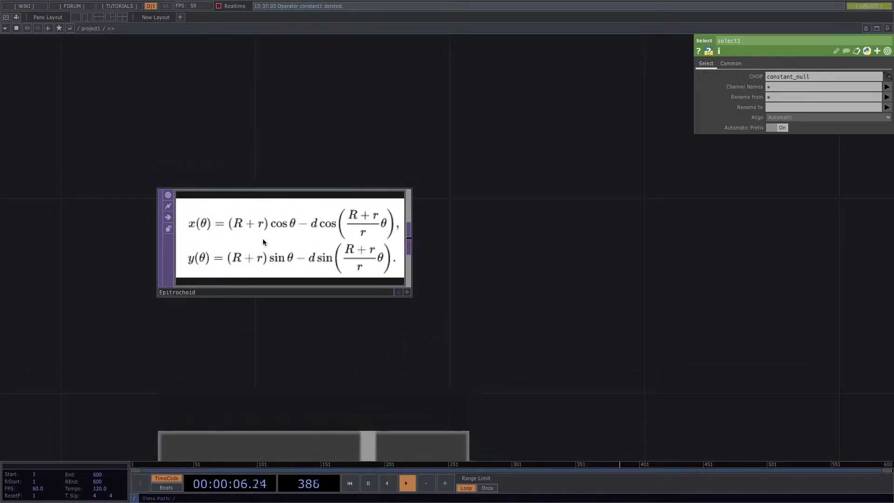
scroll(224, 338, up, 3)
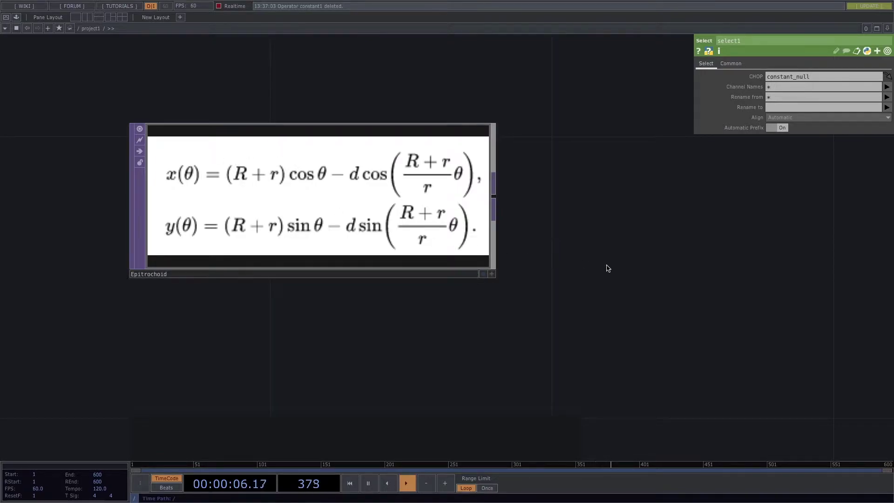
scroll(605, 264, down, 3)
scroll(675, 279, down, 3)
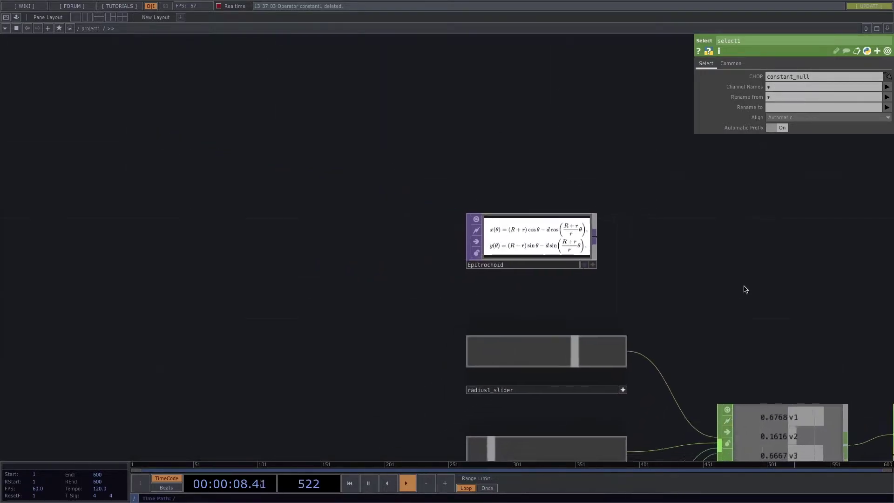
drag(731, 292, 300, 277)
scroll(326, 280, down, 2)
drag(457, 301, 336, 391)
scroll(394, 367, up, 4)
drag(506, 321, 513, 366)
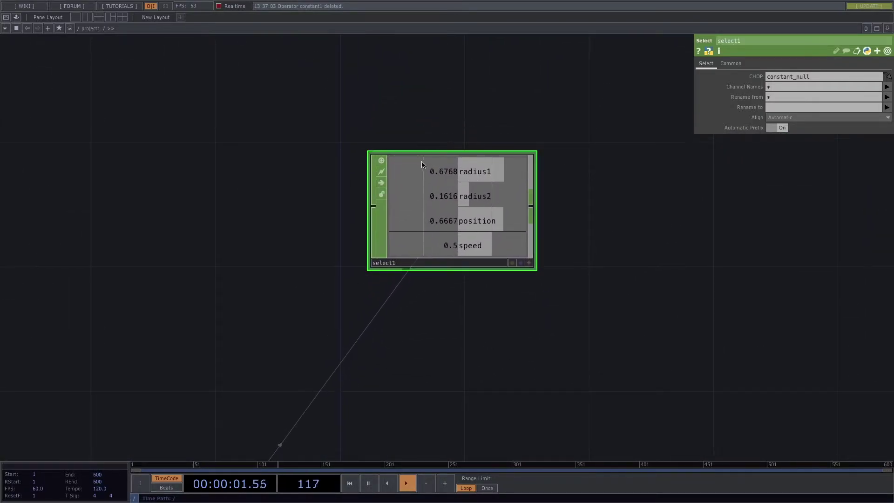
Add a Select CHOP fed by the output of select1 and place it above select1
scroll(531, 344, down, 4)
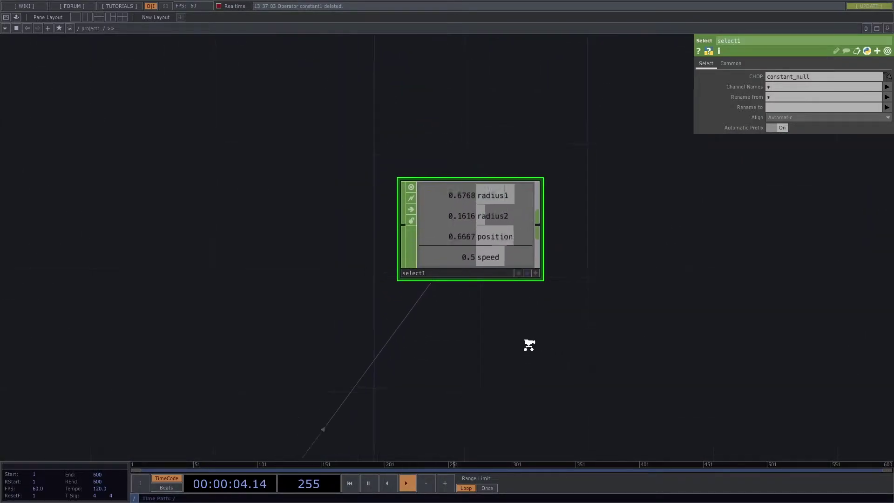
drag(605, 349, 465, 335)
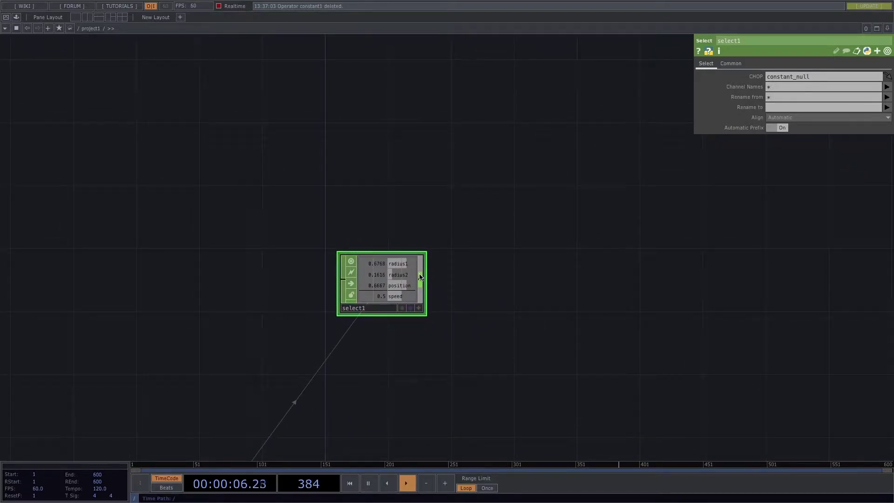
right_click(420, 277)
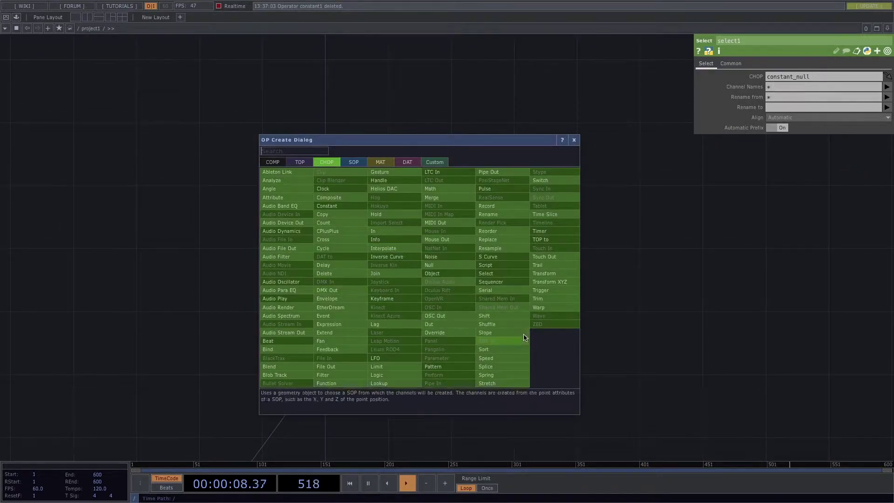
click(493, 273)
click(474, 144)
drag(515, 260, 459, 275)
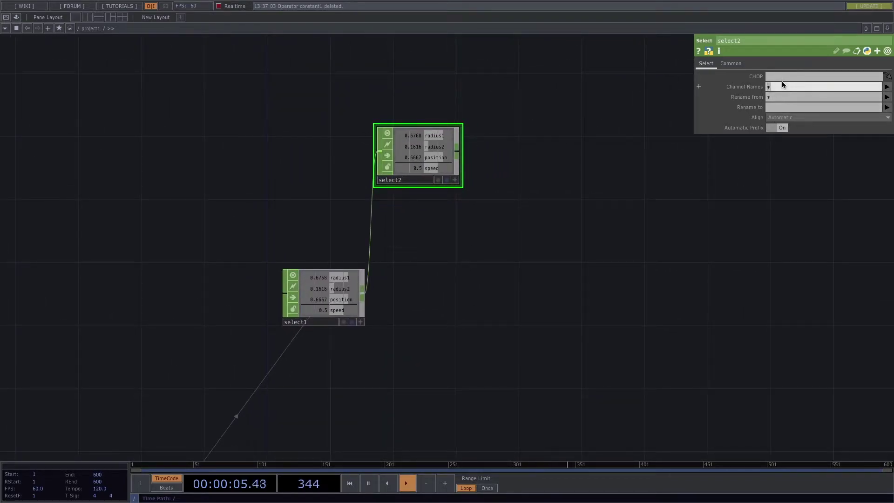
Limit select2's channel names to radius1 and radius2
click(886, 87)
click(879, 106)
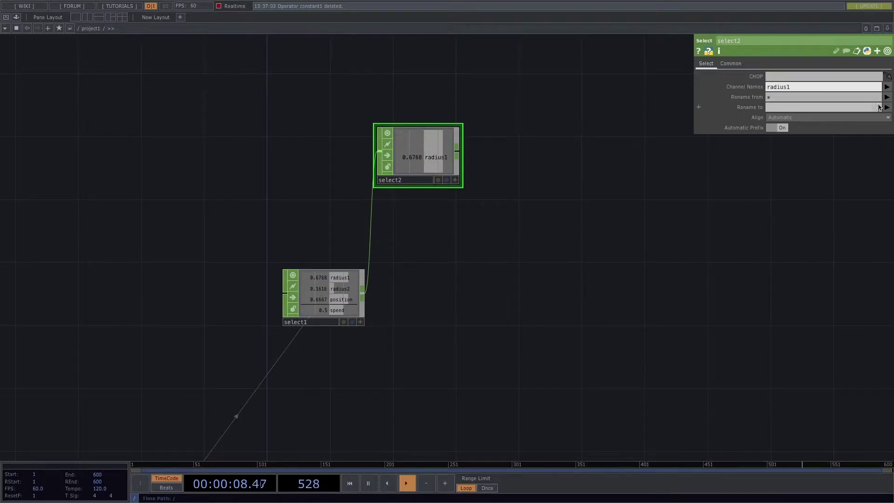
click(887, 87)
click(879, 113)
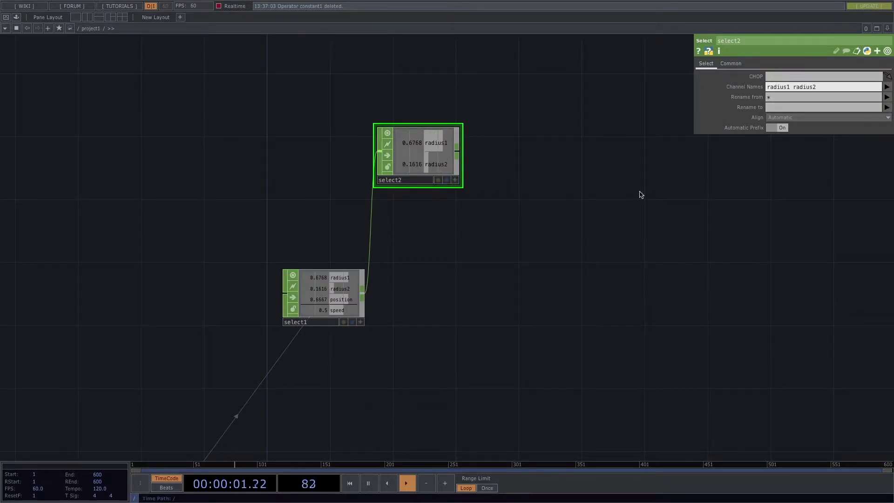
Add a Math CHOP fed by select2 and place it beside select2
scroll(605, 199, up, 3)
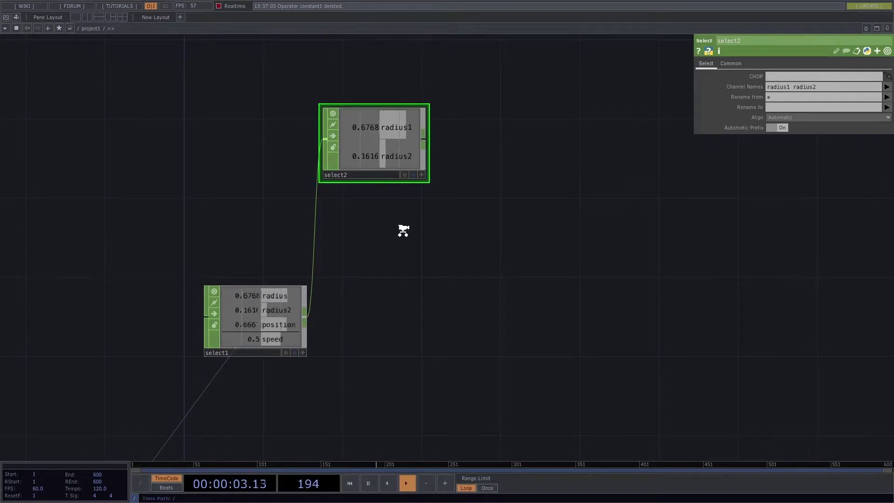
scroll(405, 229, down, 2)
key(Tab)
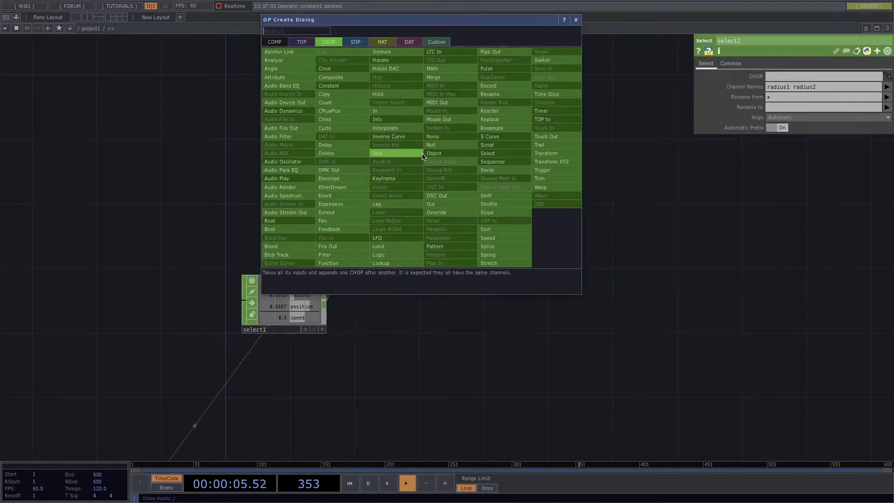
text(math)
key(Return)
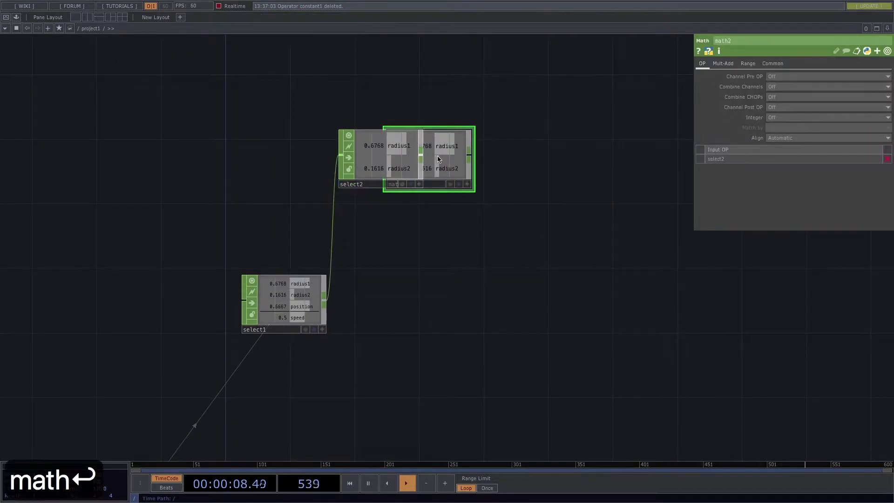
click(520, 159)
scroll(548, 222, down, 1)
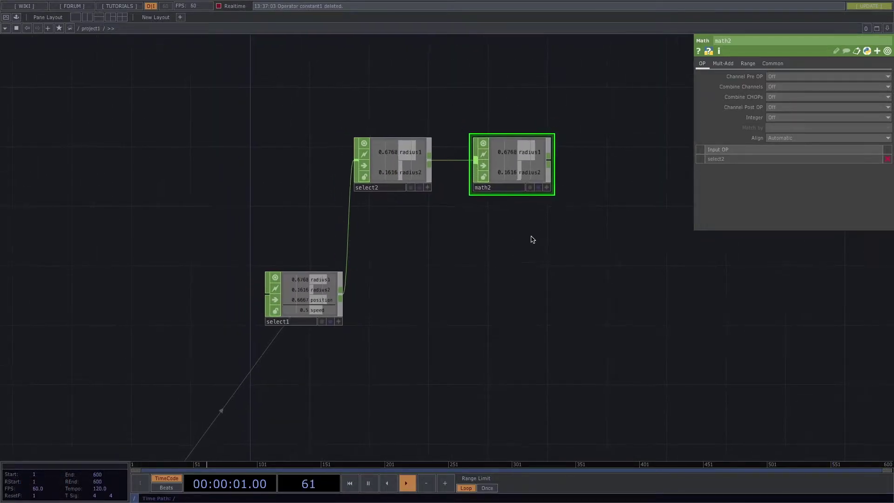
Set math2's Combine Channels to Add so that it computes R + r
key(Tab)
click(670, 118)
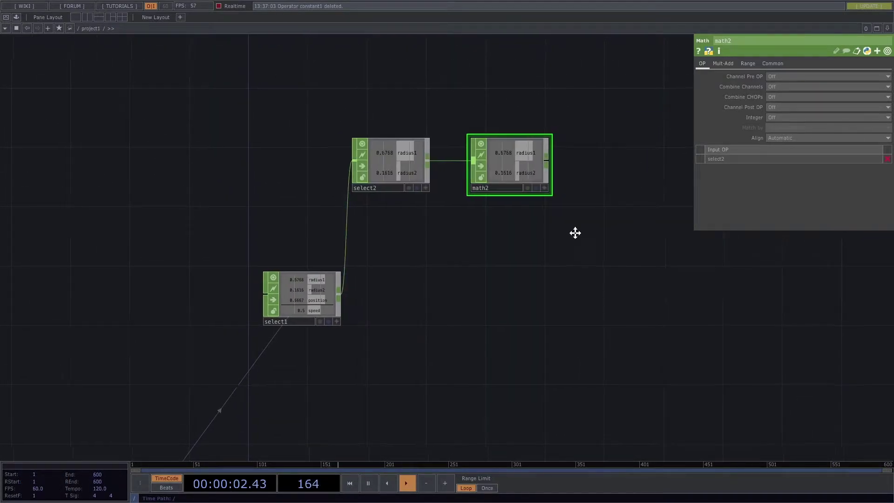
drag(581, 231, 501, 240)
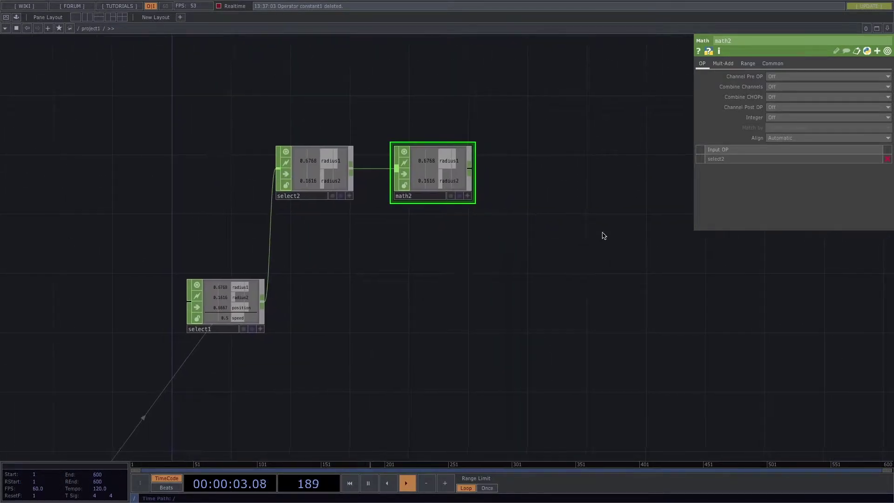
click(793, 86)
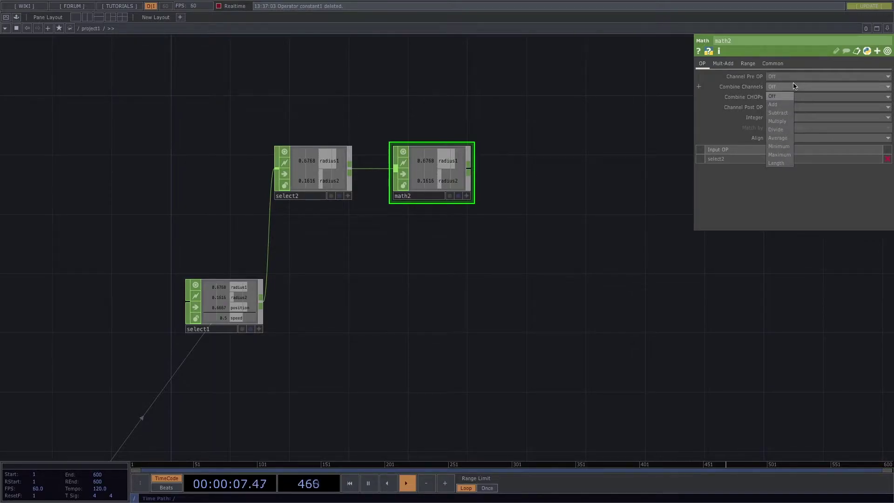
click(785, 104)
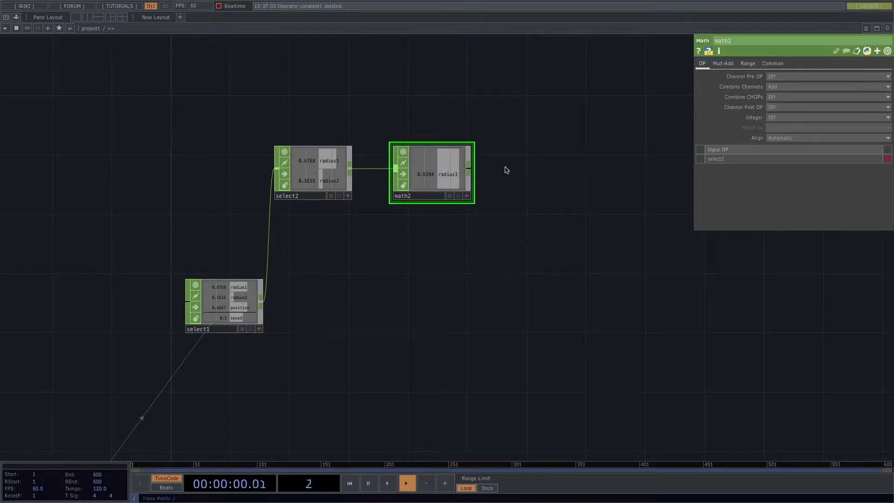
Open the Epitrochoid equations in a floating viewer, move it to an unused corner of the network and enlarge it
middle_drag(330, 241, 314, 228)
drag(349, 242, 386, 238)
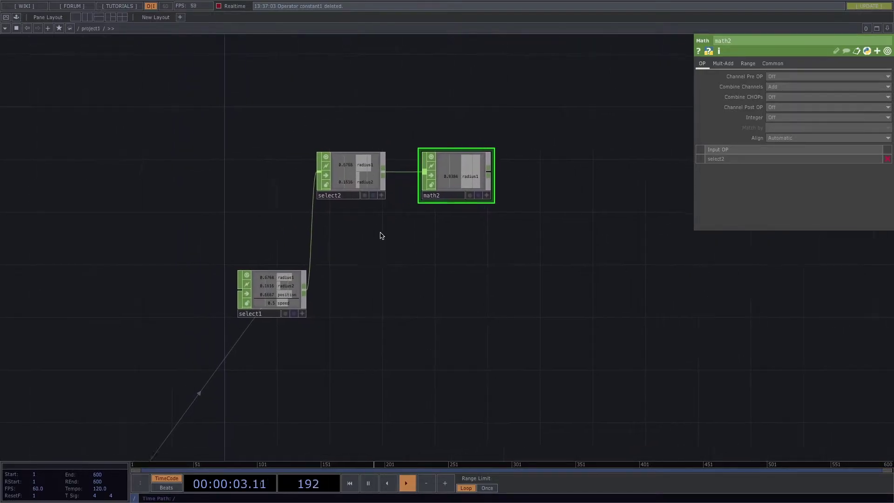
drag(149, 250, 393, 213)
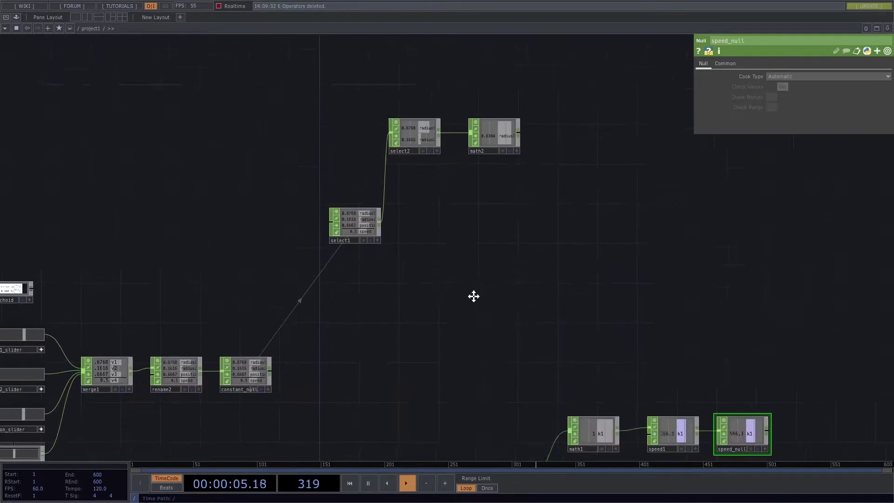
drag(473, 296, 474, 295)
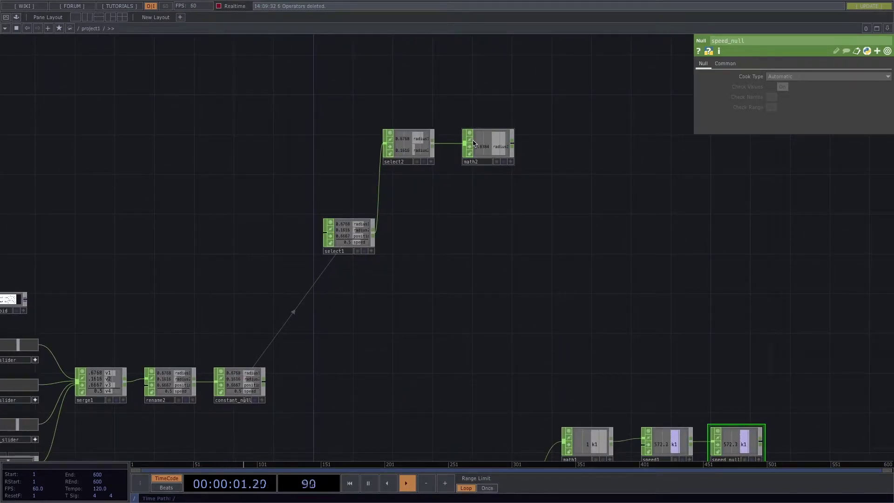
drag(191, 214, 297, 169)
right_click(102, 253)
click(112, 252)
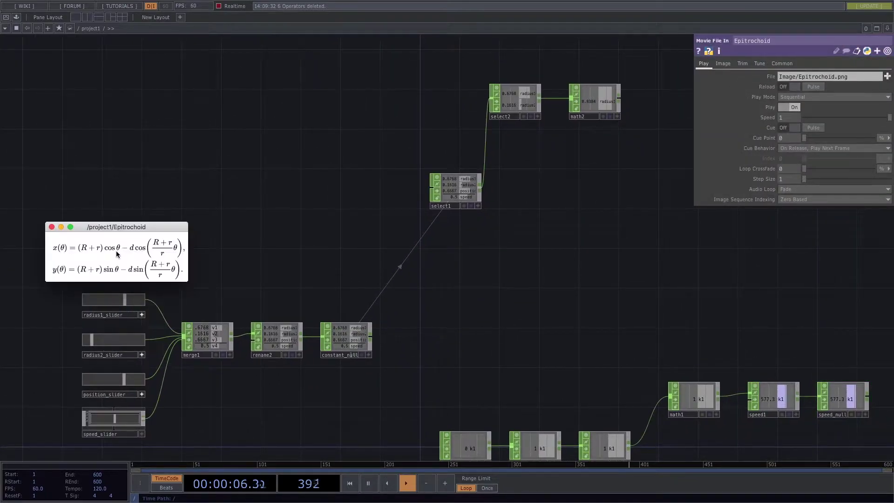
drag(135, 226, 95, 41)
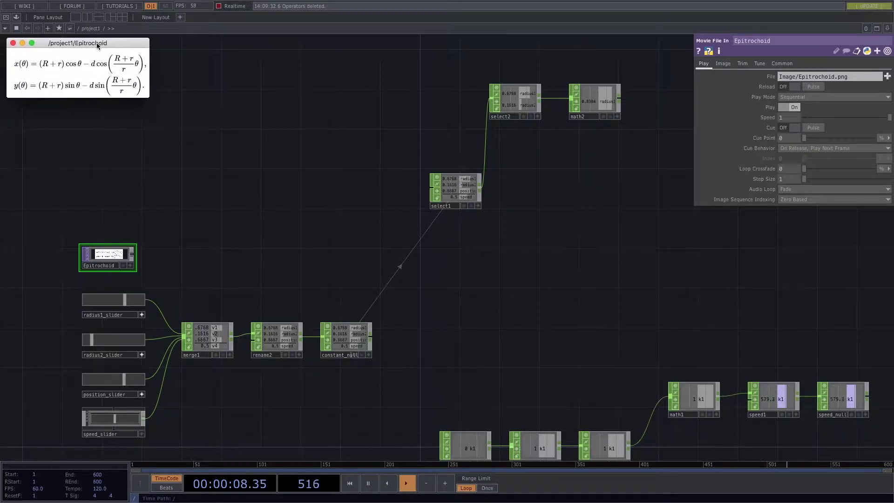
drag(147, 97, 199, 116)
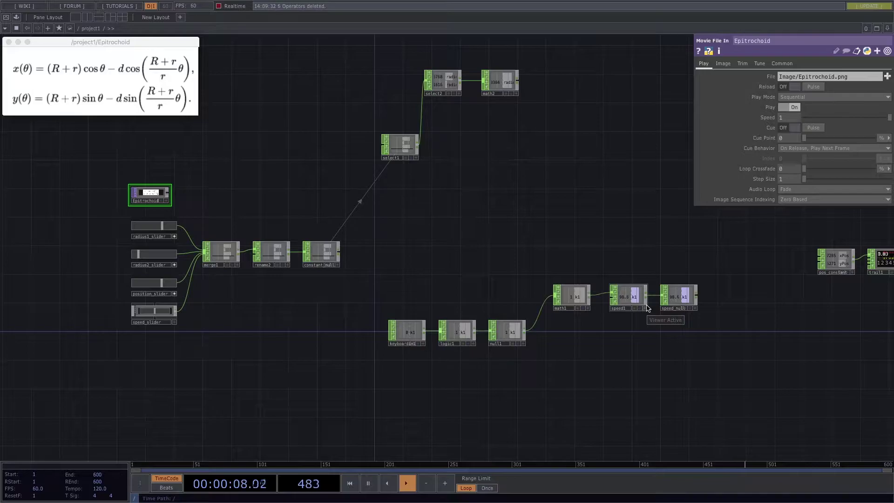
Move the whole keyboardin1 to speed_null chain to the empty space below the sliders
drag(406, 279, 716, 351)
drag(493, 329, 244, 370)
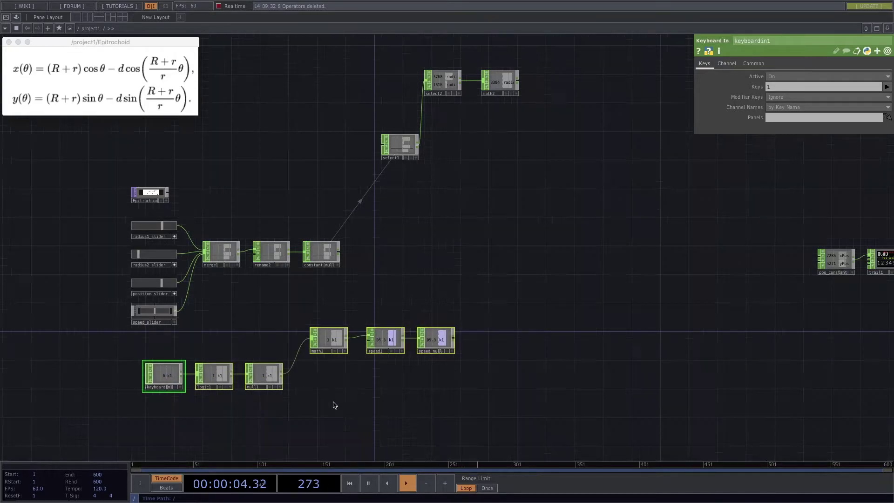
scroll(491, 320, up, 5)
scroll(498, 349, down, 3)
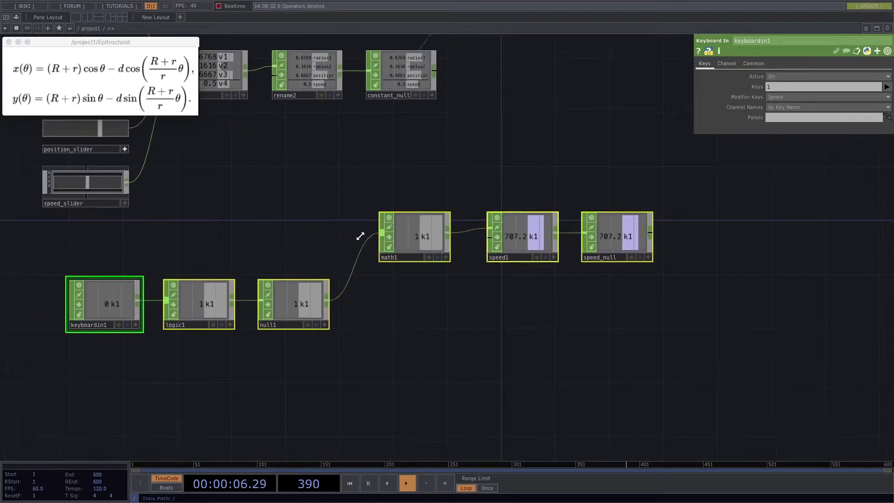
scroll(475, 318, down, 2)
Examine how the speed slider and constant_null channels relate to the keyboardin1 to speed_null chain
drag(628, 342, 170, 247)
right_drag(170, 246, 170, 246)
drag(198, 308, 188, 337)
drag(259, 277, 357, 265)
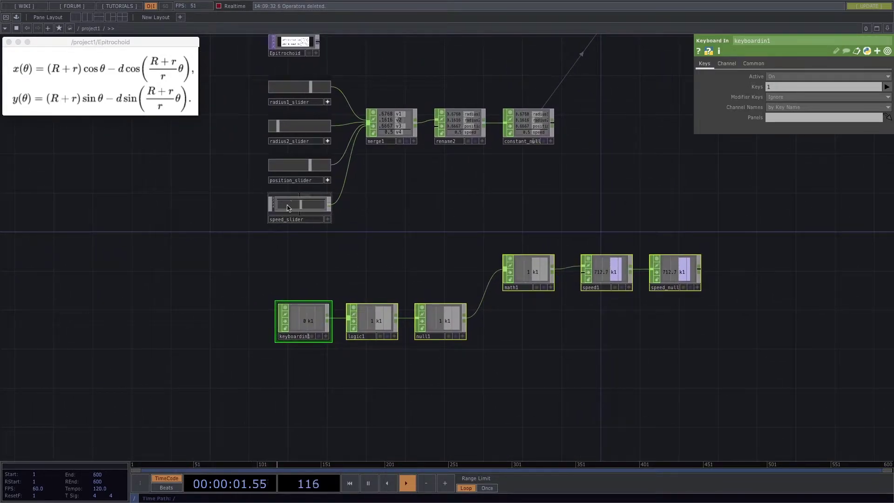
scroll(426, 224, down, 1)
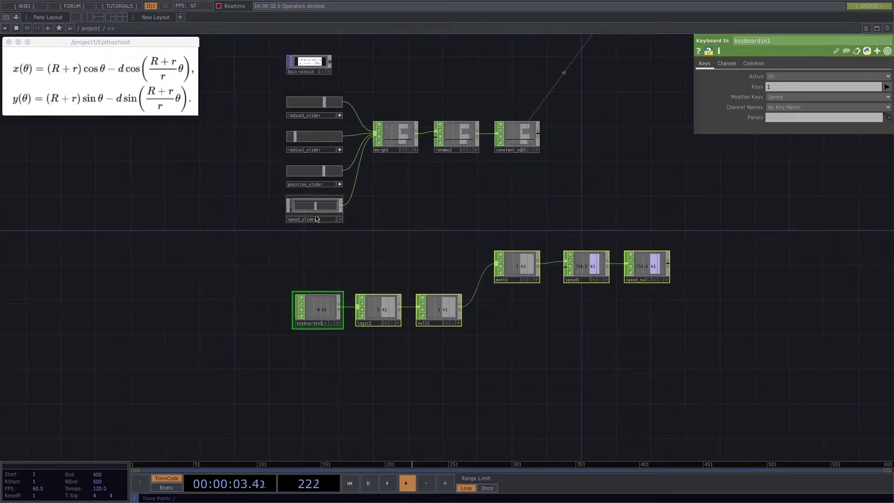
scroll(511, 188, up, 3)
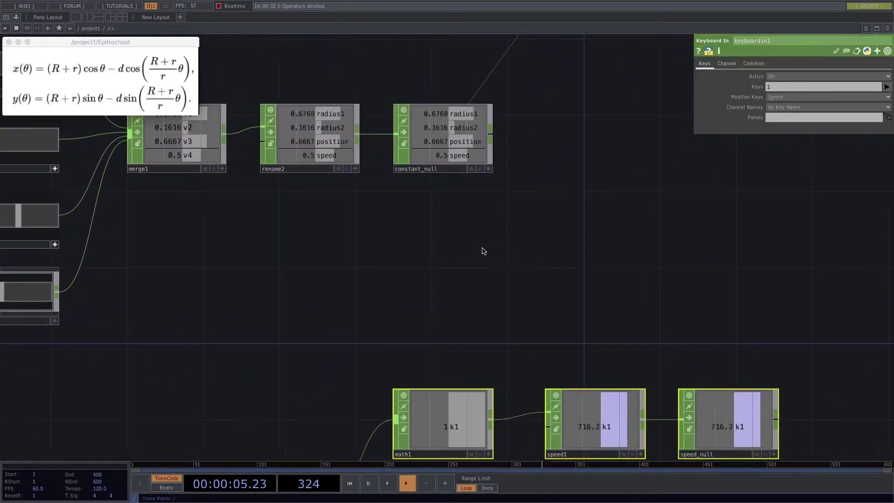
scroll(415, 228, down, 2)
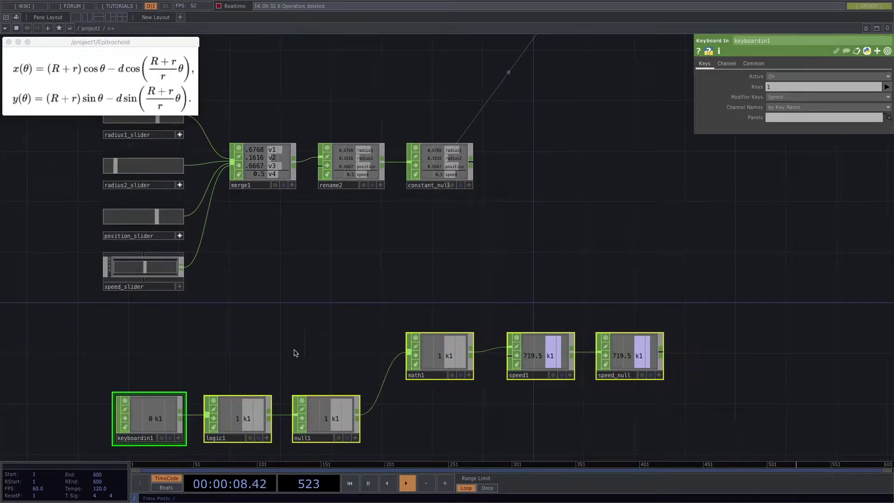
drag(385, 302, 422, 278)
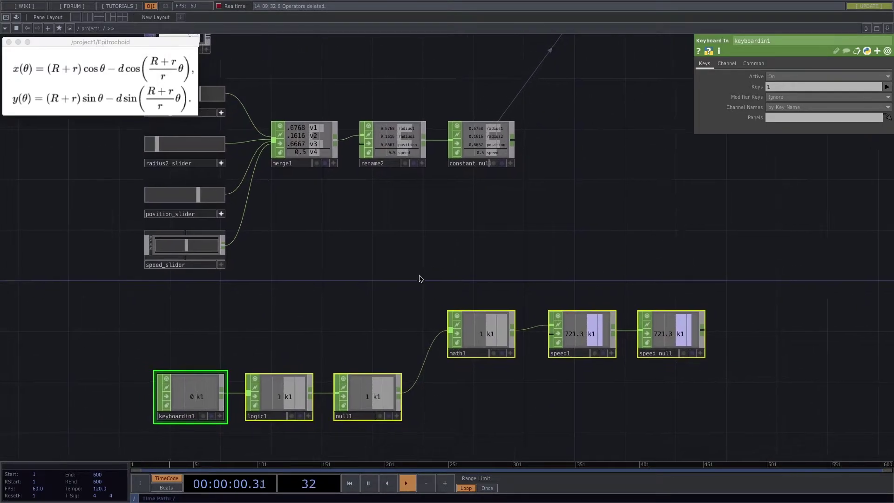
scroll(421, 278, down, 2)
scroll(601, 354, up, 3)
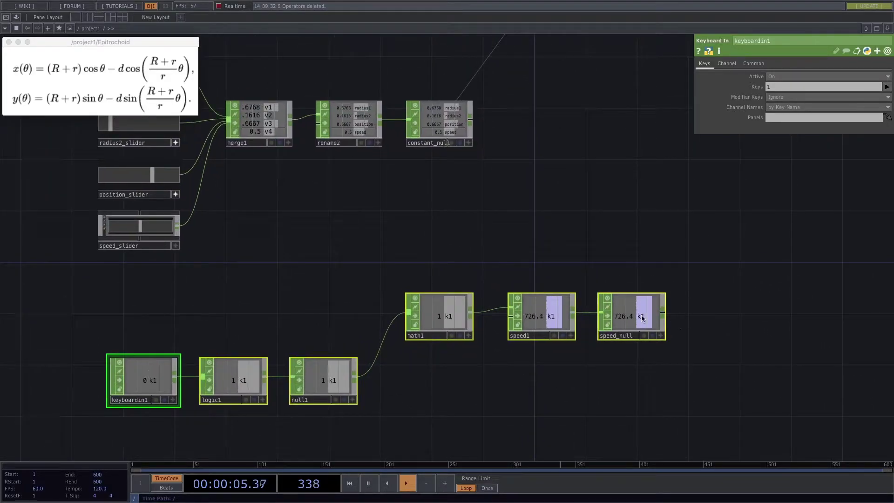
drag(335, 442, 386, 433)
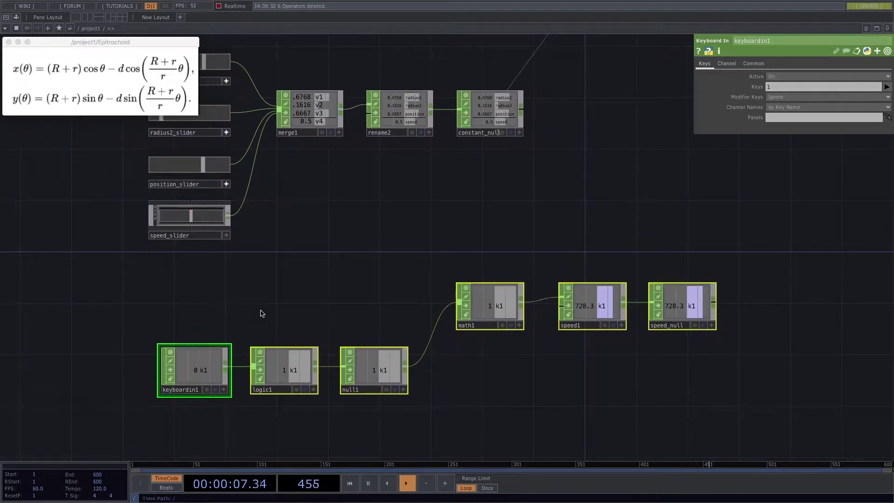
Add a Select CHOP directly above keyboardin1
drag(203, 315, 207, 316)
key(Tab)
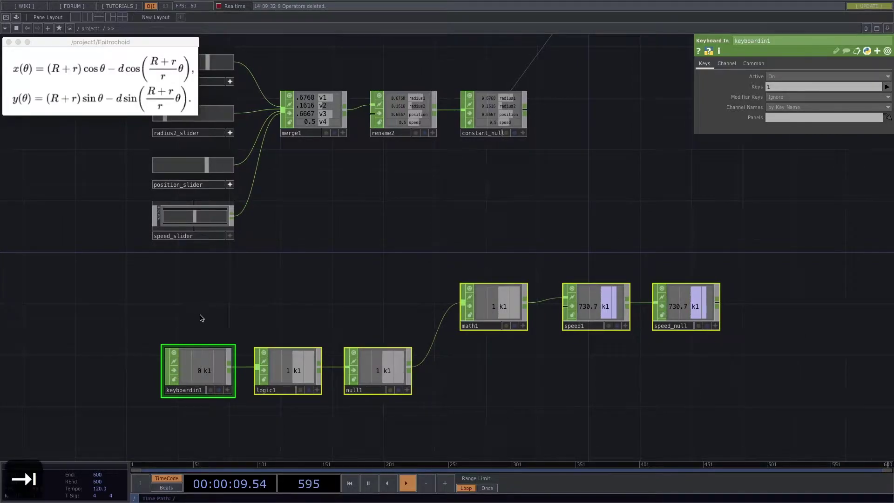
text(select)
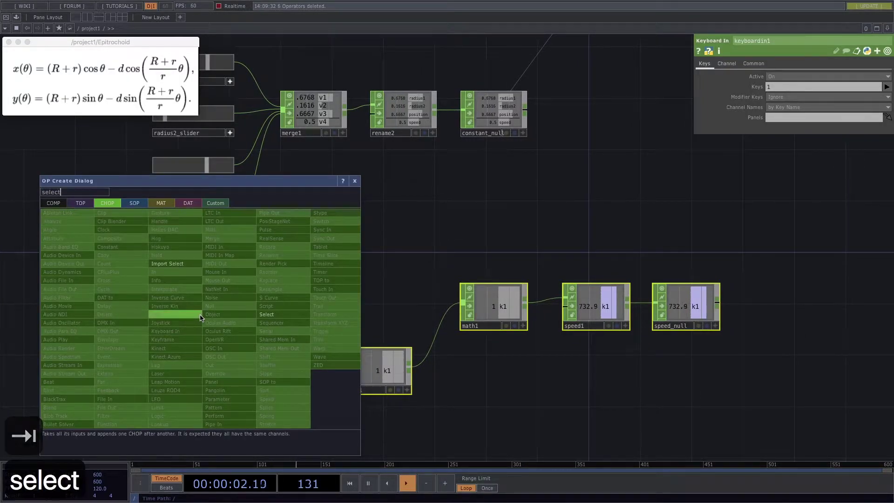
key(Return)
click(206, 306)
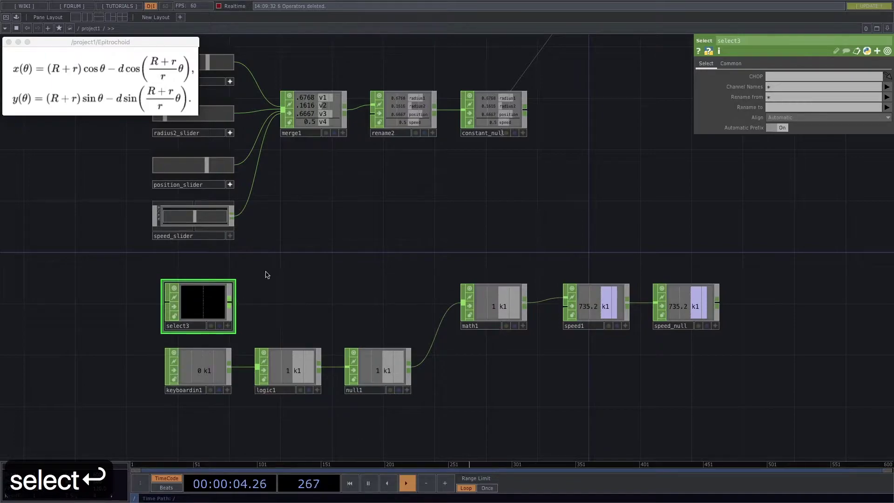
Make select3 take only the speed channel from constant_null
drag(486, 108, 202, 288)
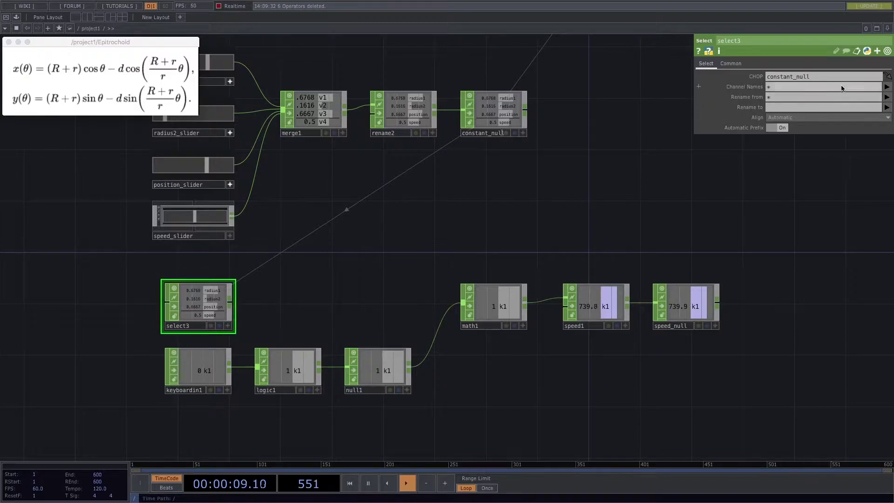
click(887, 86)
click(879, 130)
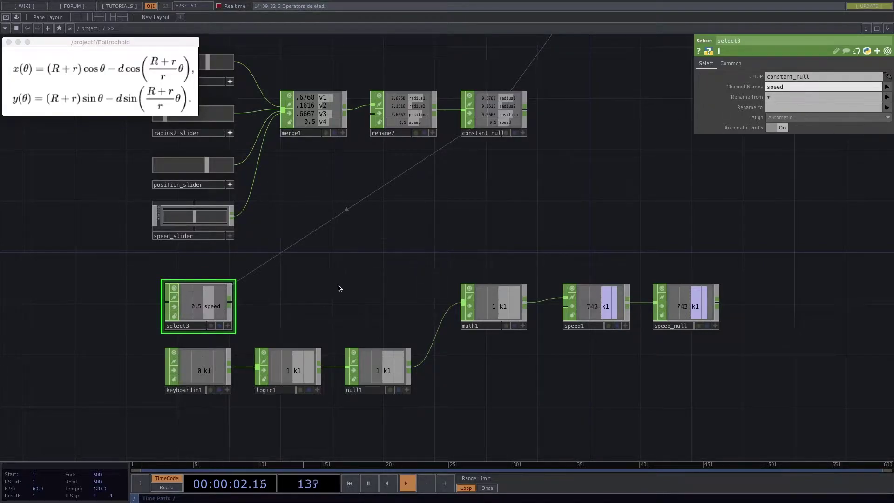
Connect select3 to math1 as a second input after null1 and check math1's input list
drag(232, 302, 462, 303)
click(487, 306)
drag(768, 162, 769, 171)
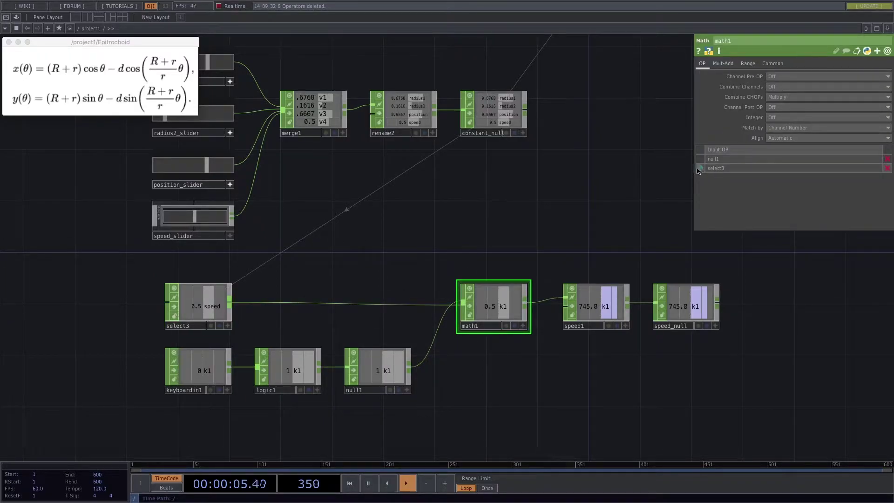
Put select3 ahead of null1 in math1's input order and lower the speed slider to about 0.38
scroll(594, 352, down, 2)
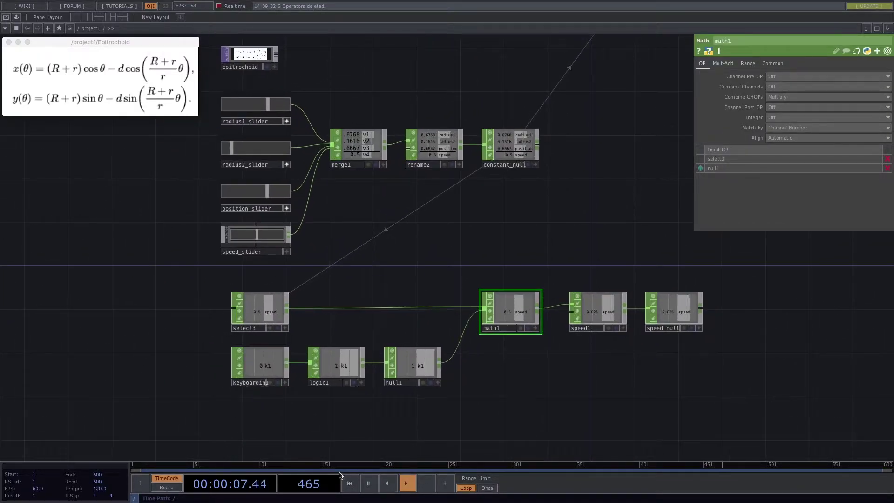
scroll(529, 373, up, 3)
drag(424, 399, 330, 423)
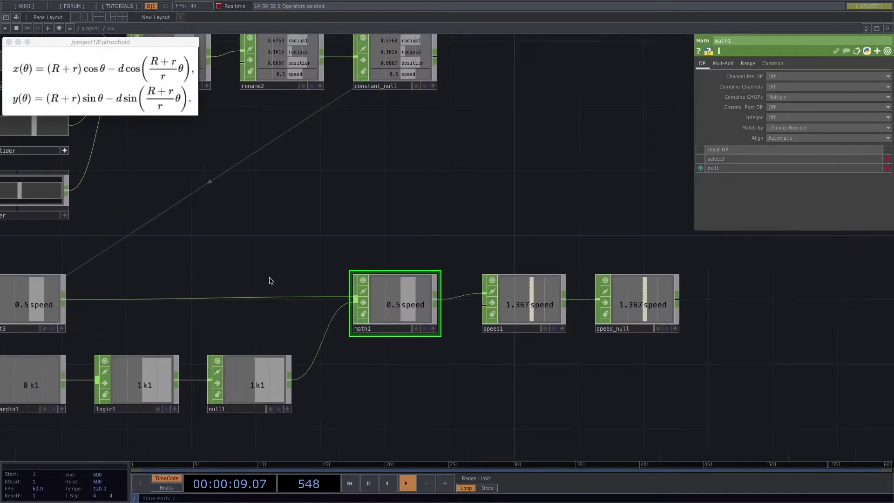
scroll(449, 375, down, 4)
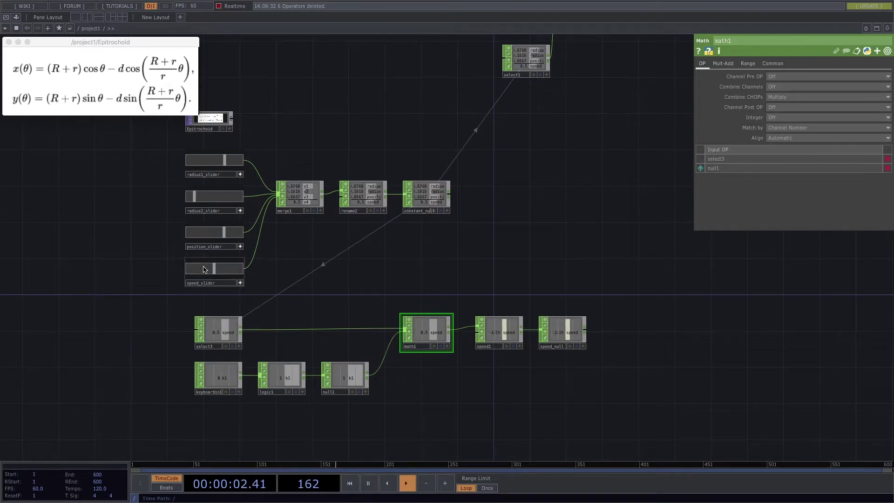
mouse_move(214, 269)
mouse_down()
mouse_move(184, 274)
mouse_move(216, 273)
mouse_move(208, 275)
mouse_up()
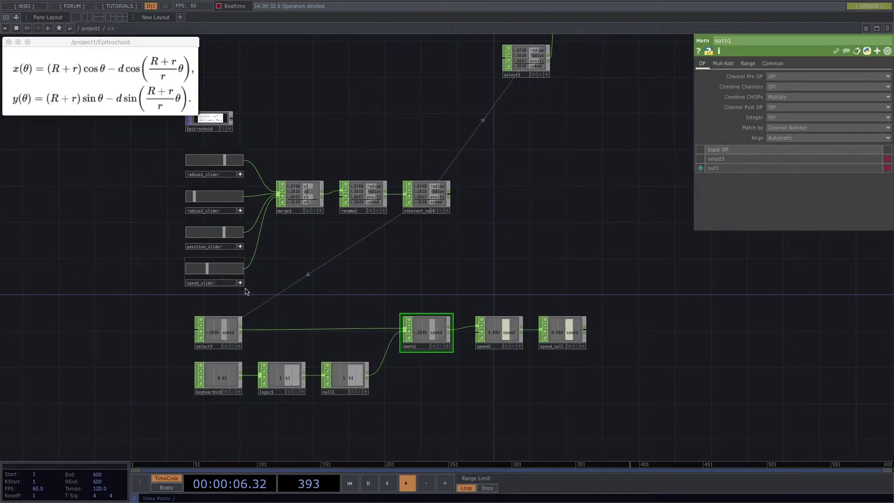
Move the whole group of sliders, merge chain and speed chain together up and to the left, clear of select1
scroll(386, 289, down, 3)
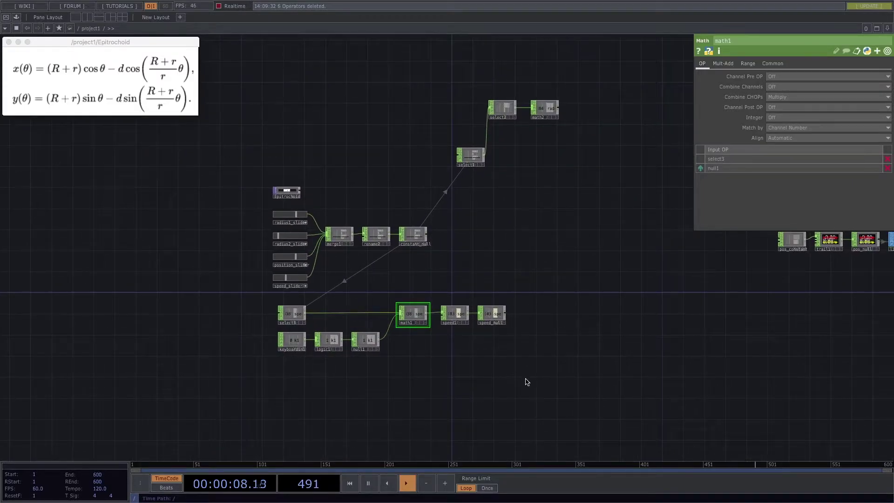
drag(534, 391, 200, 187)
drag(478, 308, 382, 245)
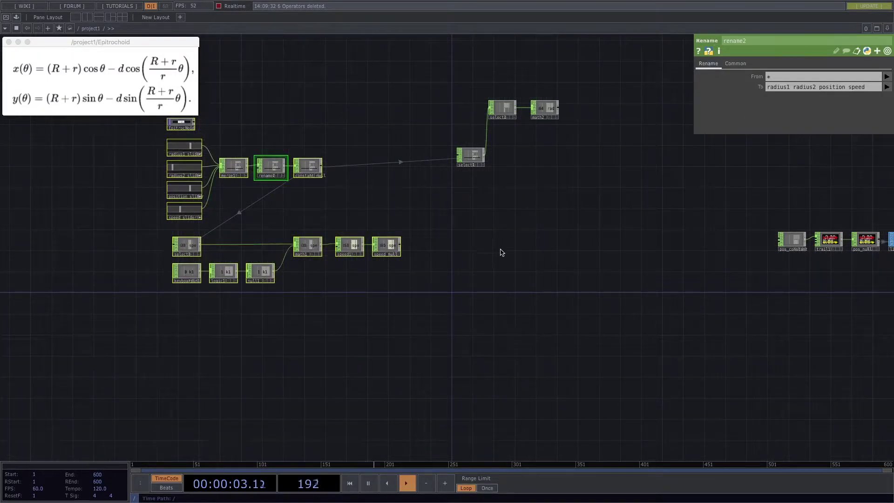
drag(502, 249, 470, 300)
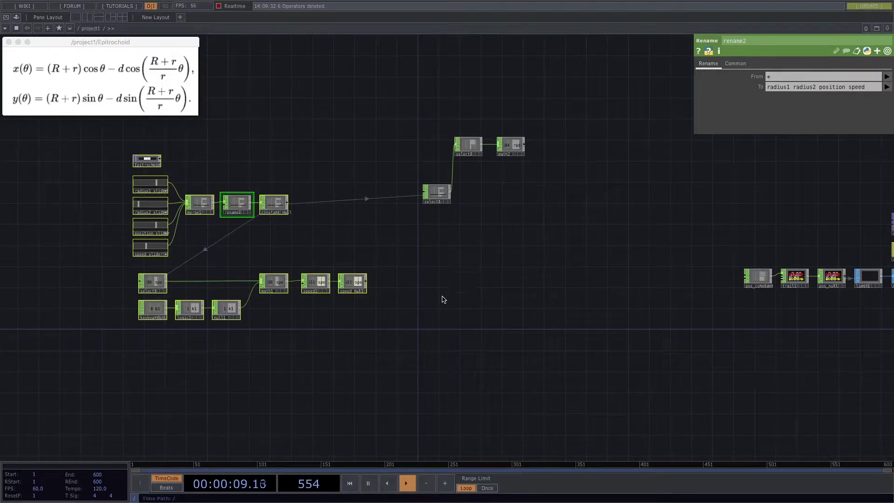
Shift select2 slightly so it sits evenly between select1 and math2
scroll(396, 298, up, 3)
drag(509, 275, 465, 330)
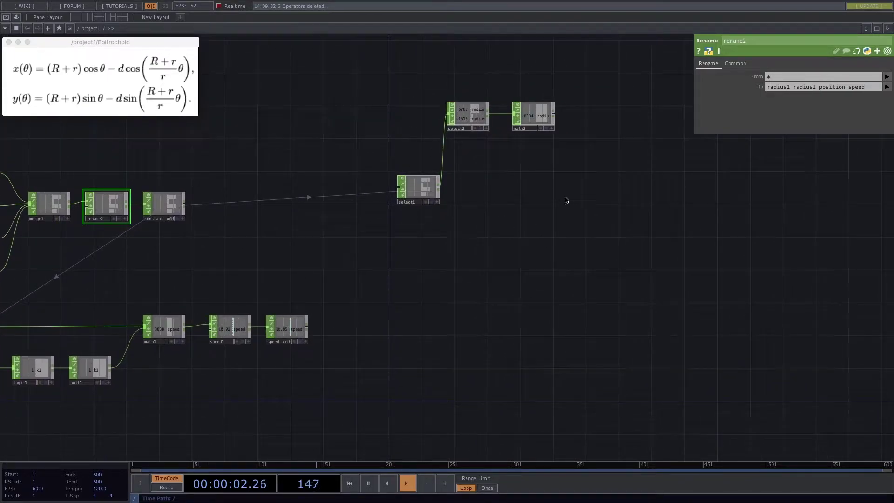
drag(521, 213, 458, 258)
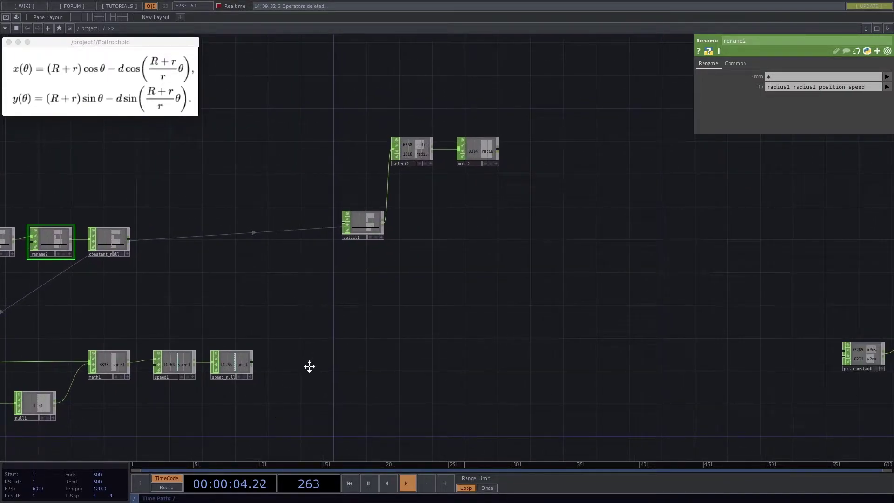
drag(245, 318, 321, 295)
drag(382, 319, 382, 339)
drag(588, 233, 519, 270)
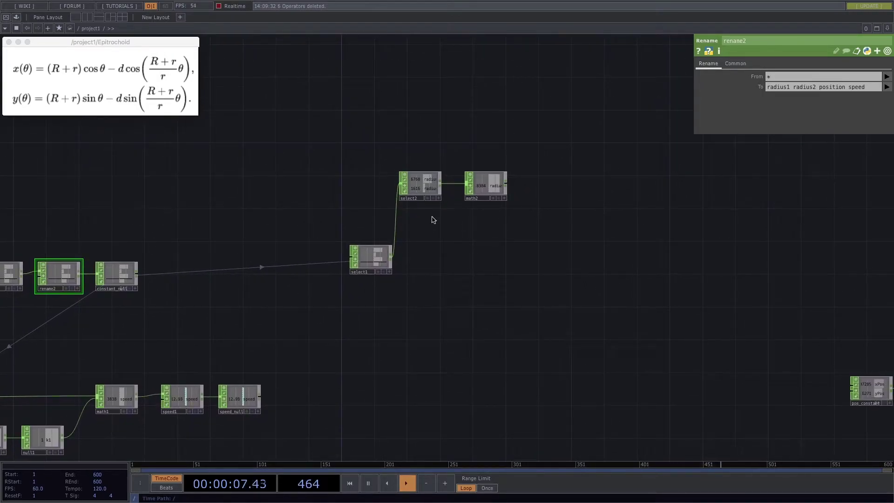
scroll(529, 255, up, 2)
scroll(527, 255, up, 2)
drag(498, 259, 435, 294)
drag(422, 184, 410, 184)
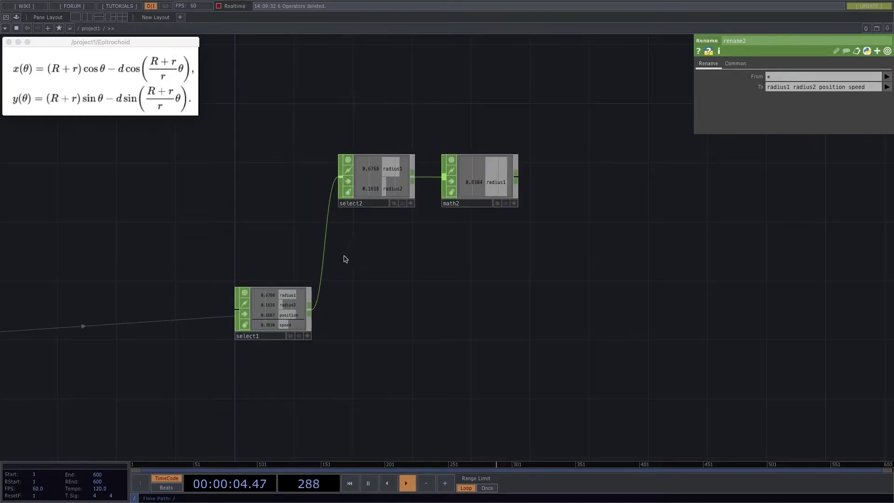
Add a Select CHOP below select2 and set speed_null as its source CHOP
key(Tab)
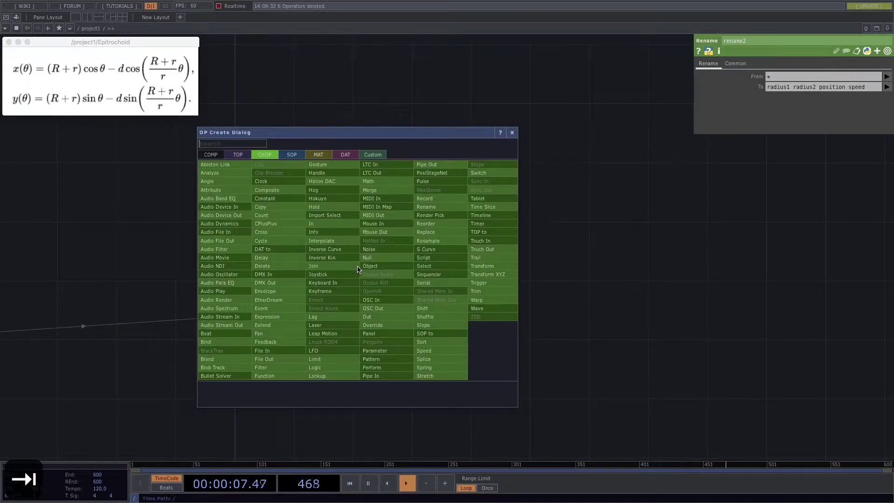
text(select)
key(Return)
click(367, 270)
drag(366, 267, 384, 269)
middle_drag(400, 328, 346, 371)
drag(357, 358, 400, 271)
drag(296, 339, 776, 73)
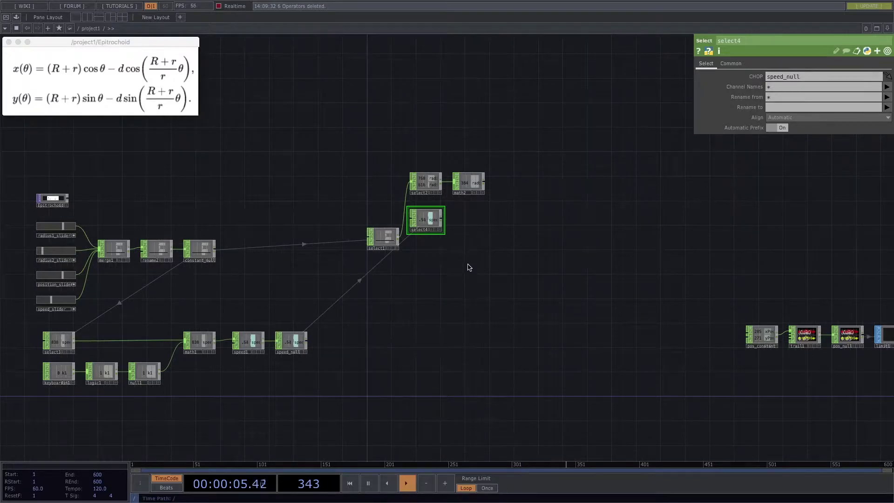
scroll(469, 267, up, 5)
key(Tab)
click(288, 282)
drag(348, 317, 338, 403)
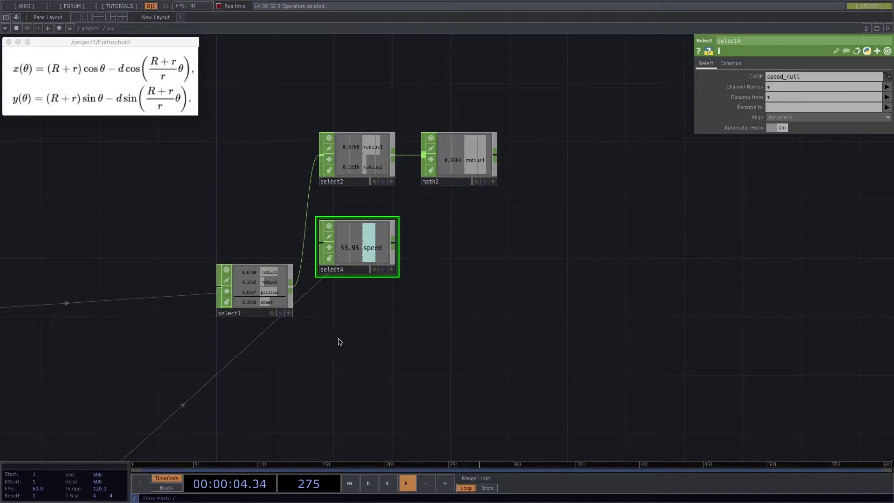
drag(405, 317, 410, 317)
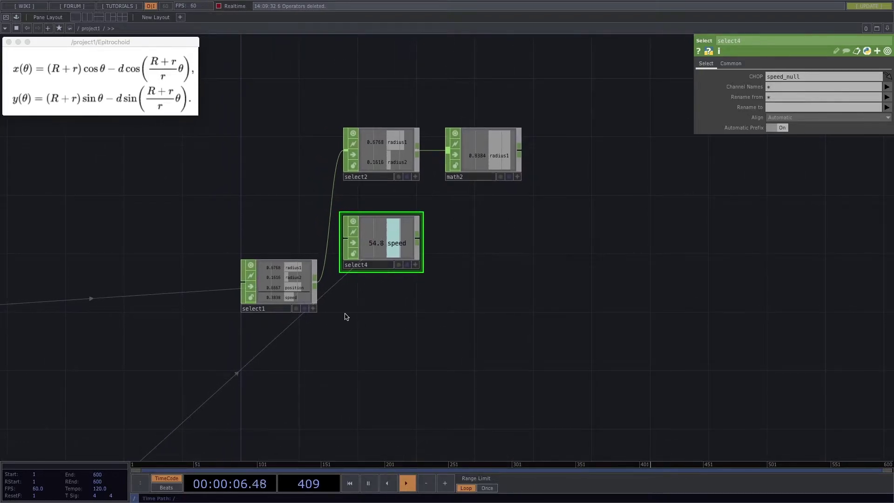
Rename the Select CHOP that reads speed_null to speed_select
click(368, 265)
key(BackSpace)
text(s[pe)
key(BackSpace)
key(BackSpace)
key(BackSpace)
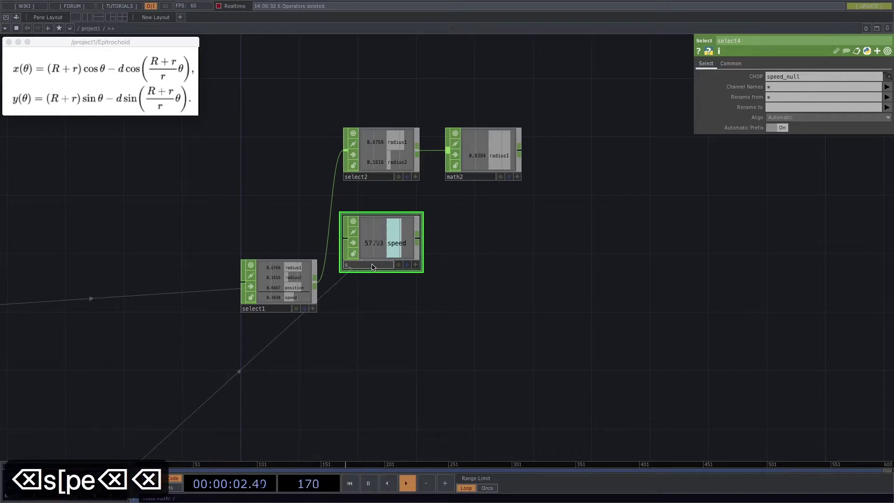
text(p[e)
key(BackSpace)
key(BackSpace)
text(eed_select)
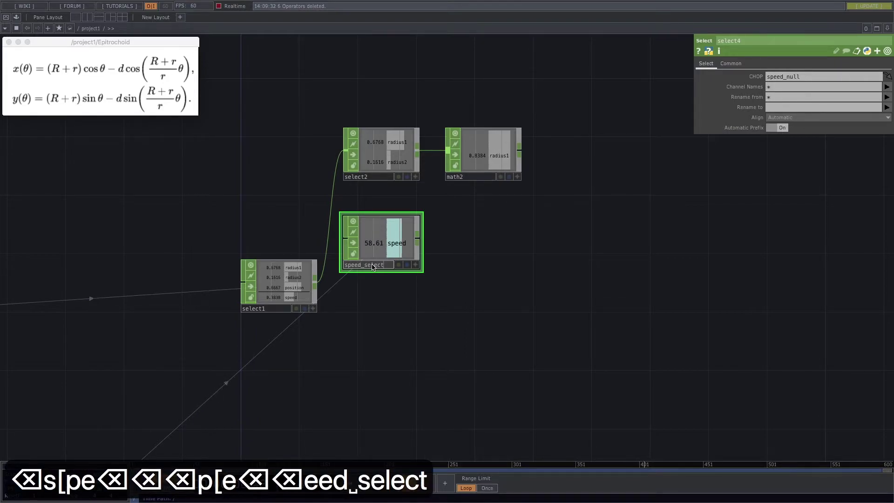
key(Return)
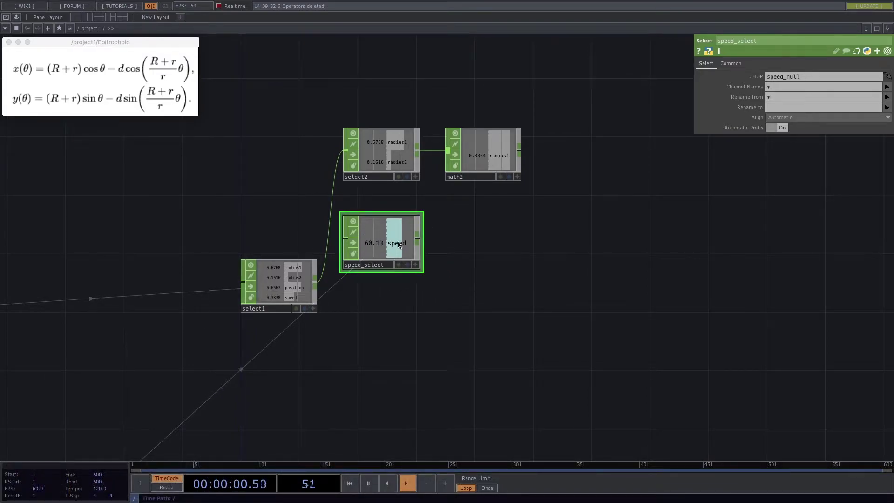
Move select1 up so it lines up in a row with select2 and math2
click(282, 290)
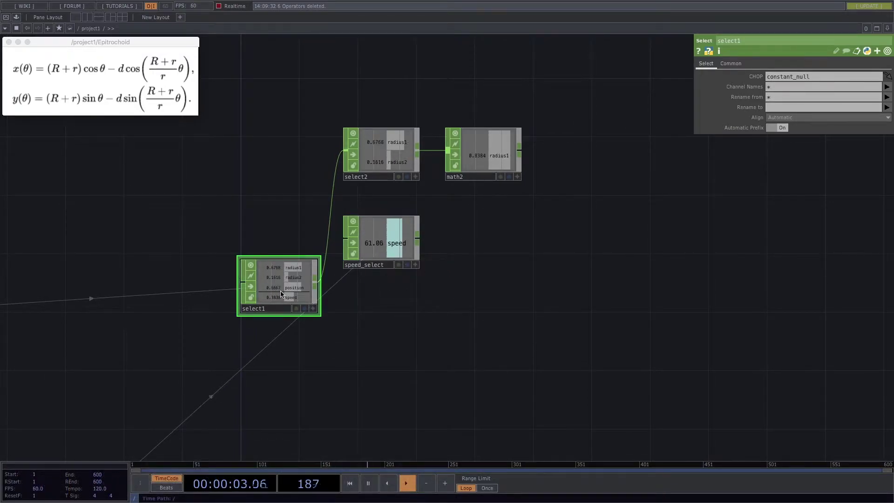
drag(276, 293, 265, 160)
drag(496, 245, 466, 272)
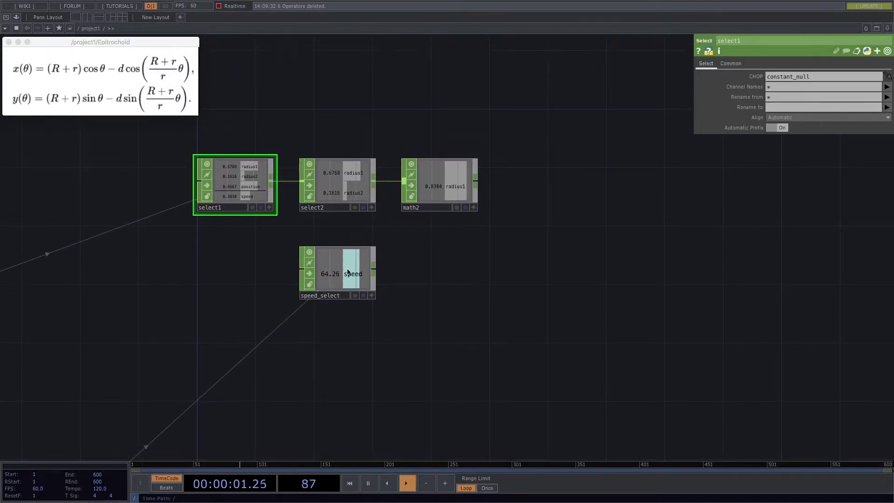
Add a Function CHOP to the output of speed_select, placed below math2
right_click(378, 273)
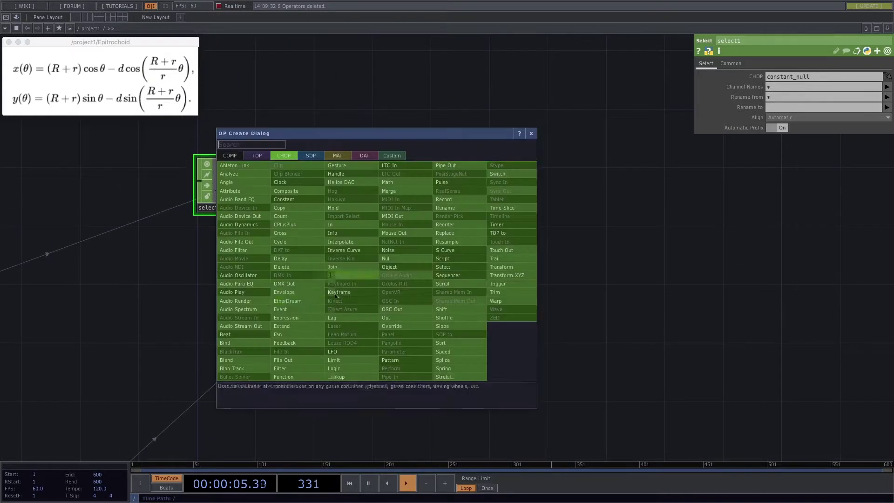
click(296, 368)
click(441, 256)
drag(438, 264, 436, 280)
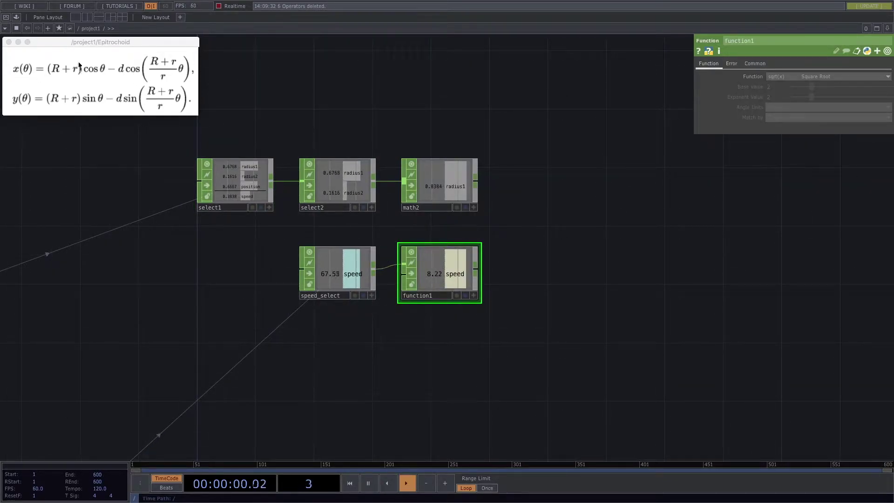
Set function1 to the Cosine function with its angle units in radians
click(796, 76)
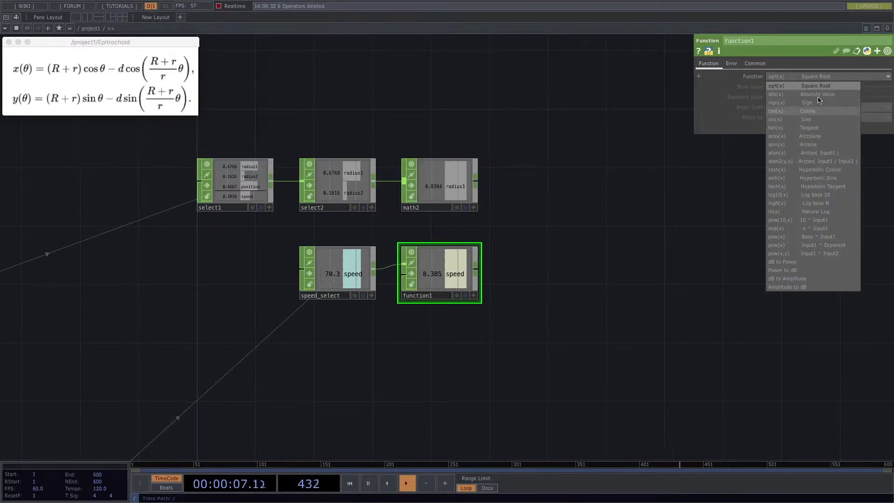
click(806, 113)
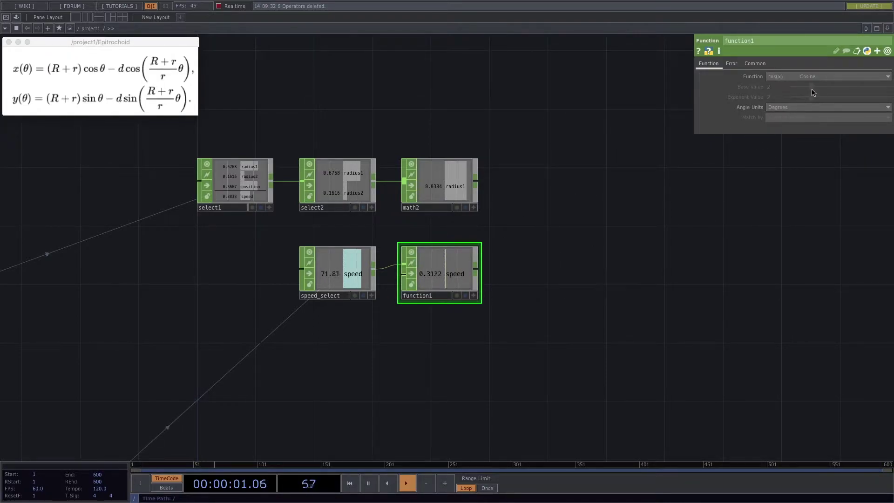
click(786, 107)
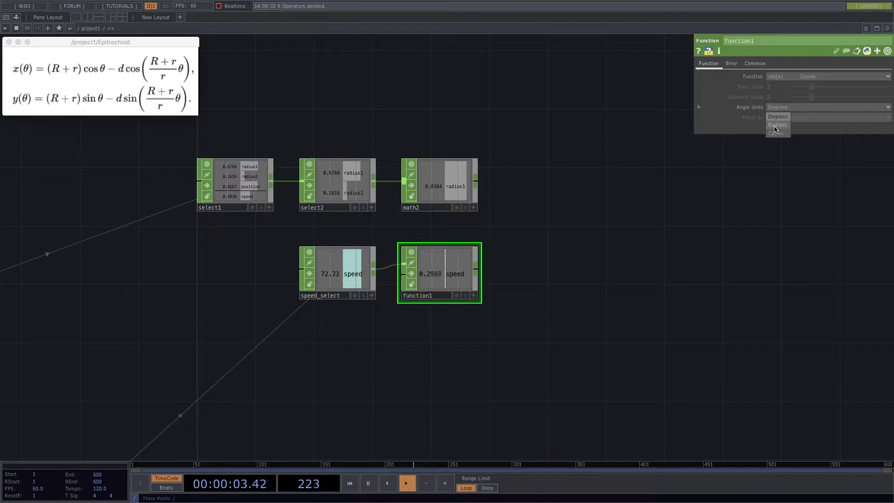
click(776, 126)
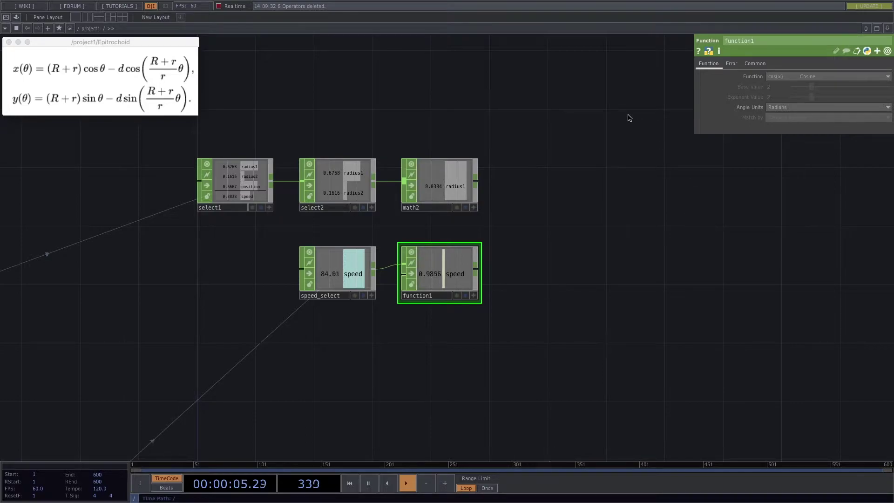
Add a Math CHOP after math2 and connect function1 to it as a second input
scroll(565, 298, down, 3)
drag(705, 270, 659, 235)
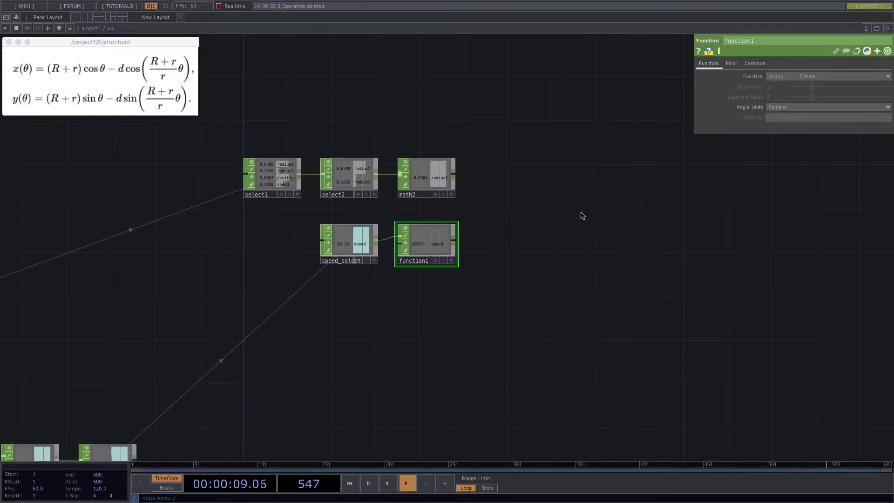
scroll(582, 215, up, 2)
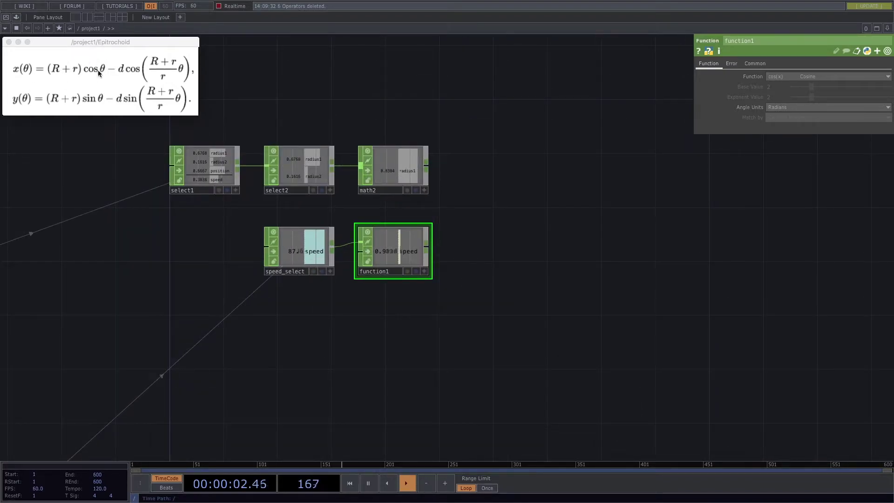
key(Tab)
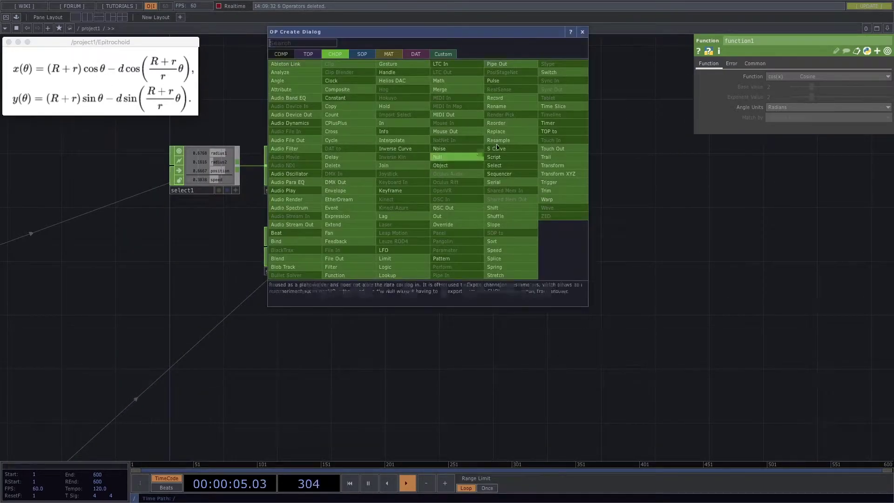
click(440, 81)
click(488, 210)
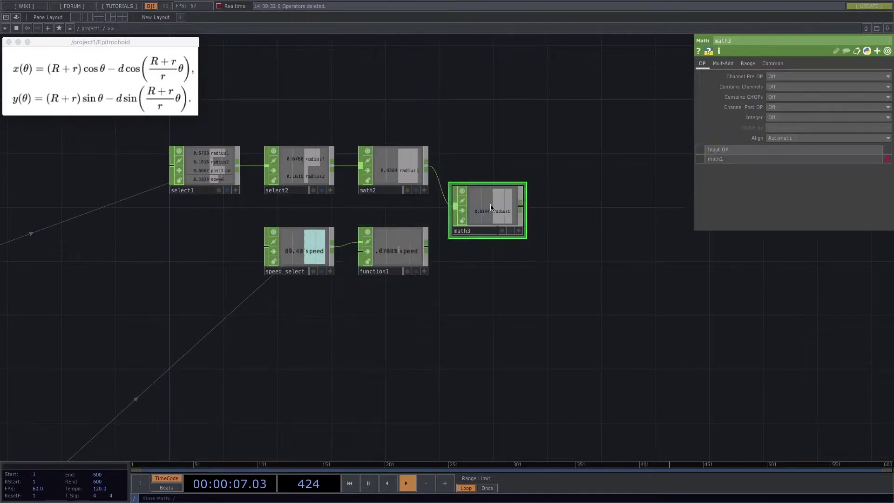
drag(426, 247, 454, 208)
drag(508, 151, 472, 149)
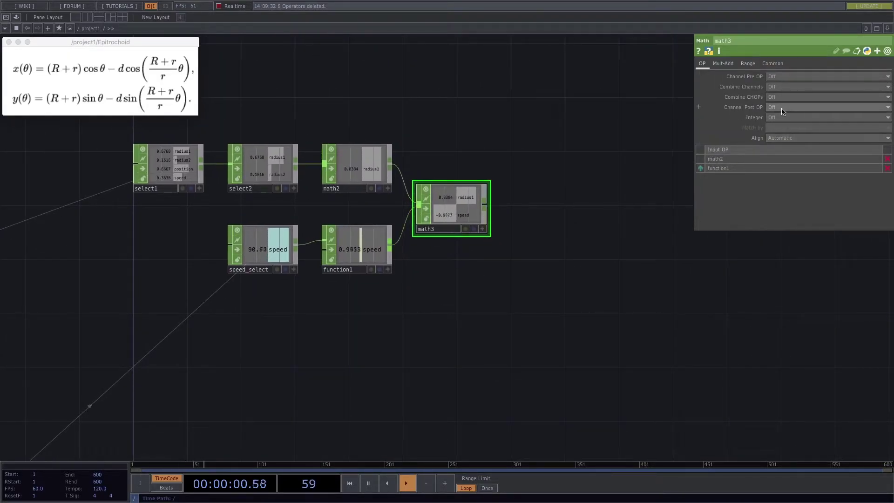
Set math3 to combine its input CHOPs by Multiply
click(786, 96)
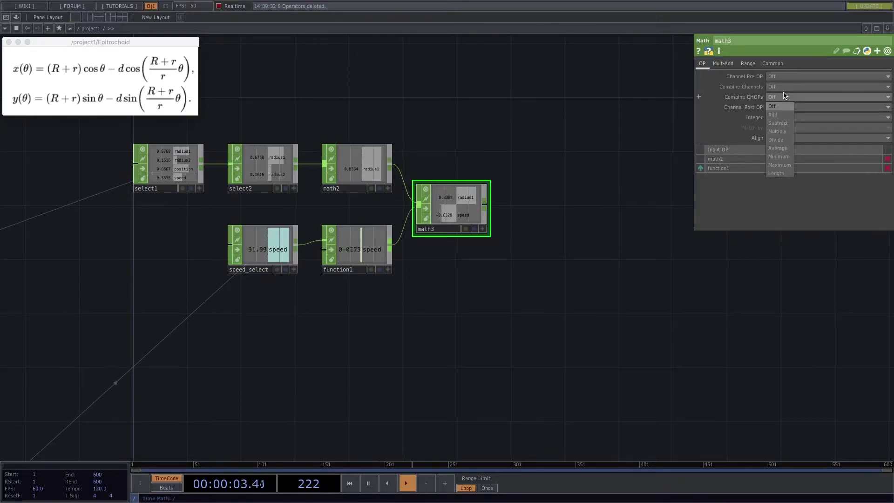
click(784, 133)
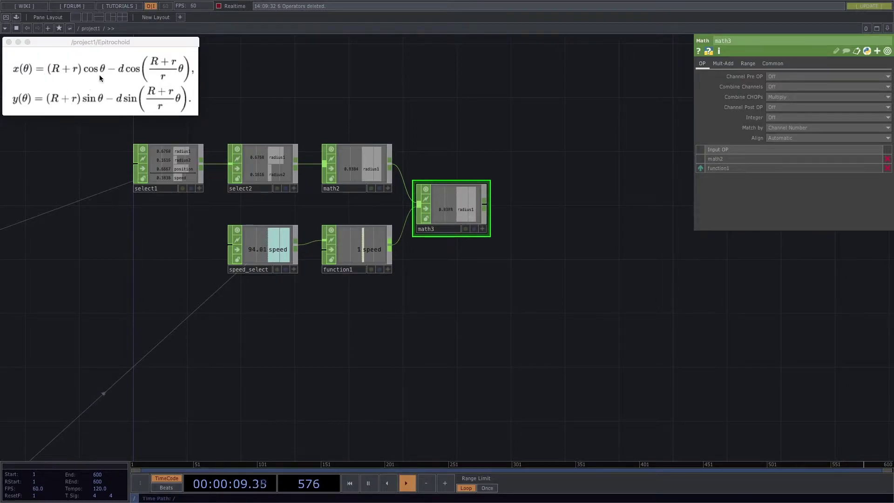
drag(546, 237, 532, 224)
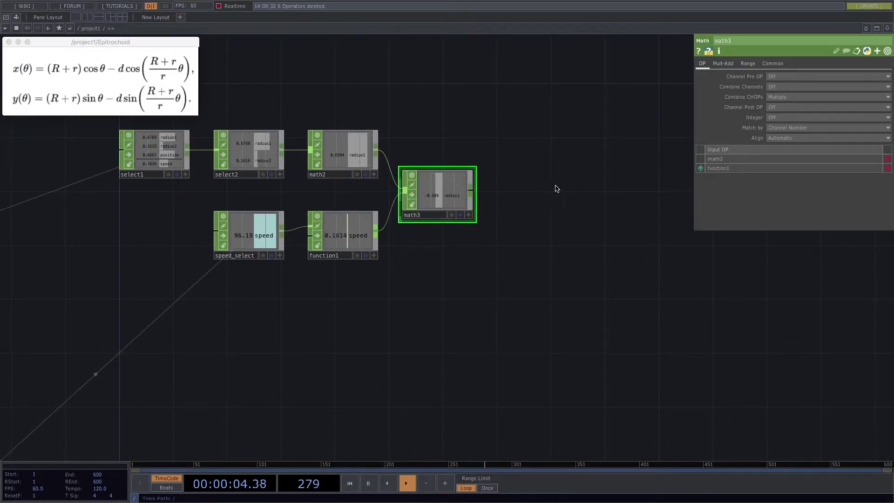
Add a Null CHOP to the output of math3 and place it directly beside it
key(alt+n)
click(532, 192)
drag(539, 192, 526, 193)
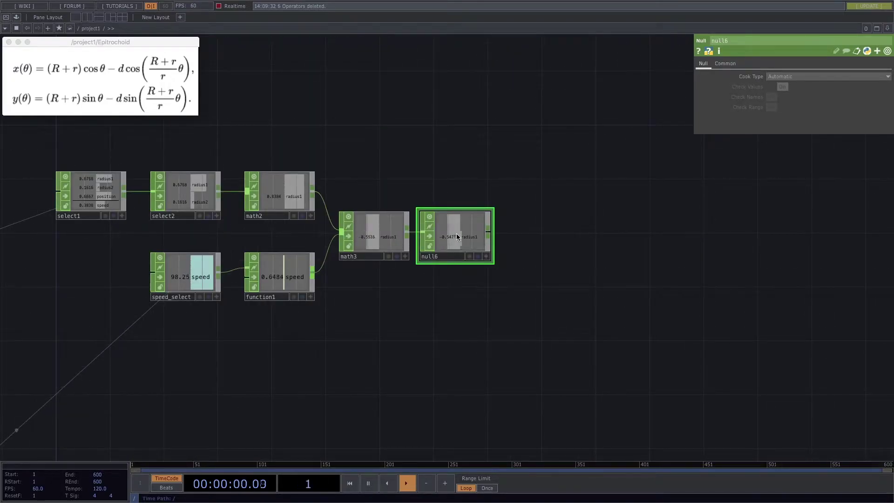
Shift the Null CHOP a little farther from math3 and rename it 1st_half_eq_null
drag(456, 236, 470, 236)
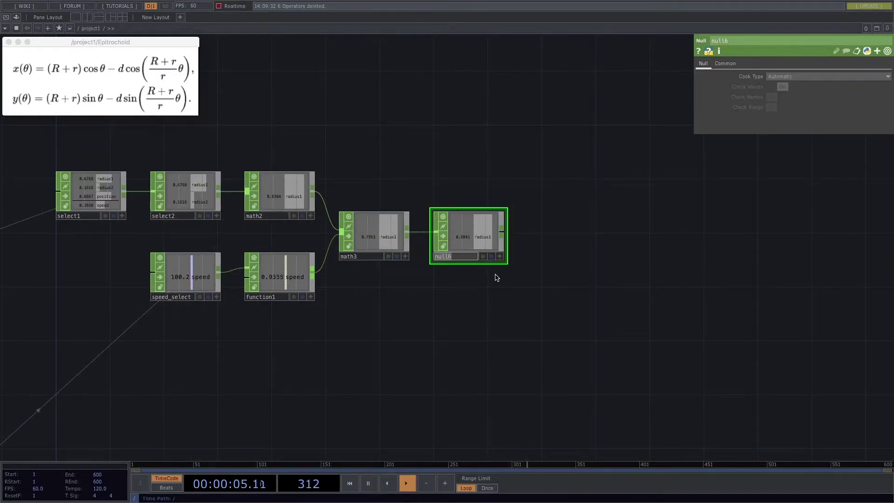
text(1st_hal)
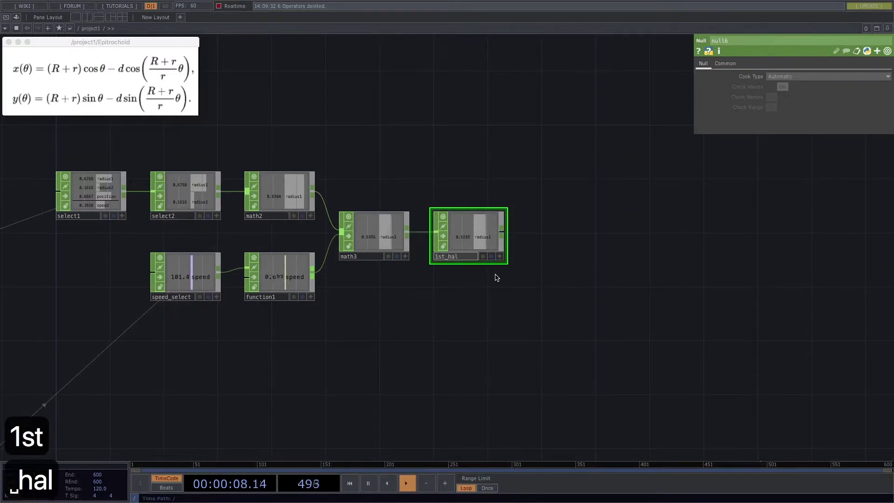
text(f_eq_null)
key(Return)
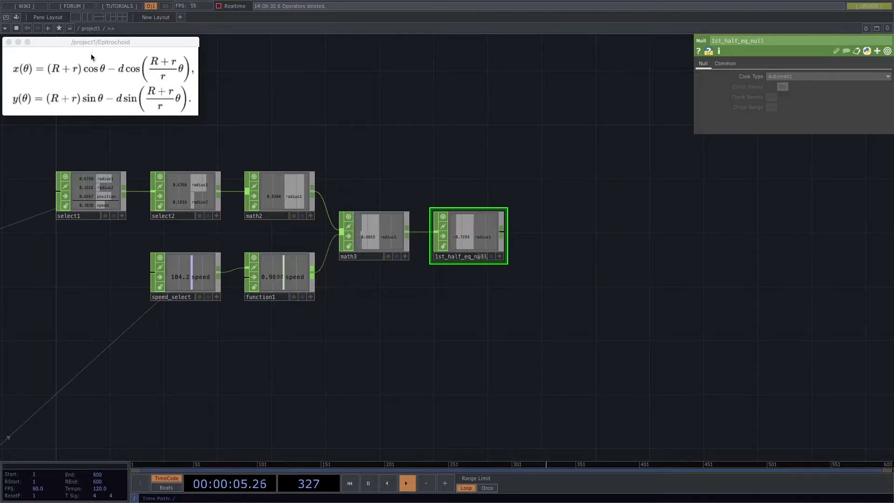
drag(308, 346, 329, 339)
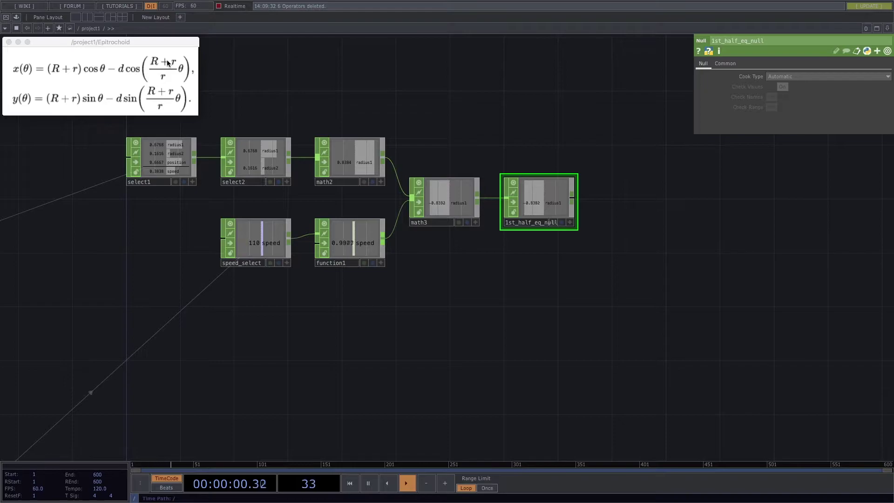
drag(273, 308, 292, 257)
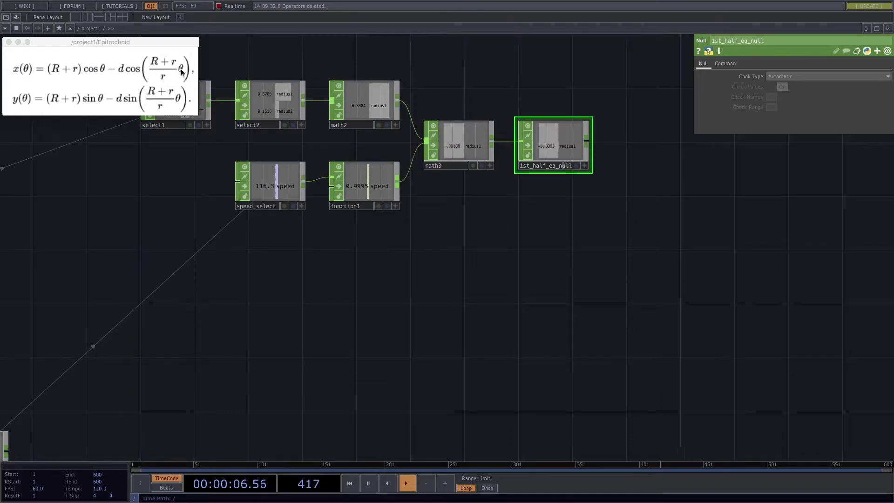
drag(279, 248, 315, 262)
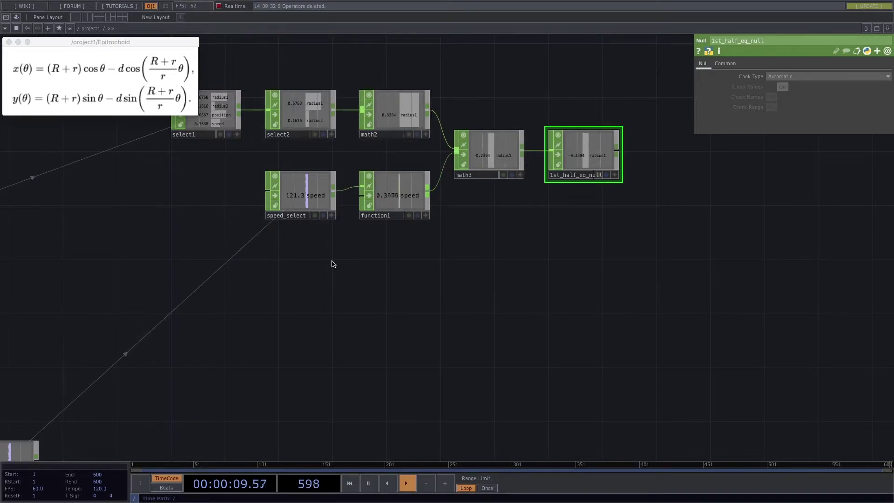
scroll(385, 300, down, 2)
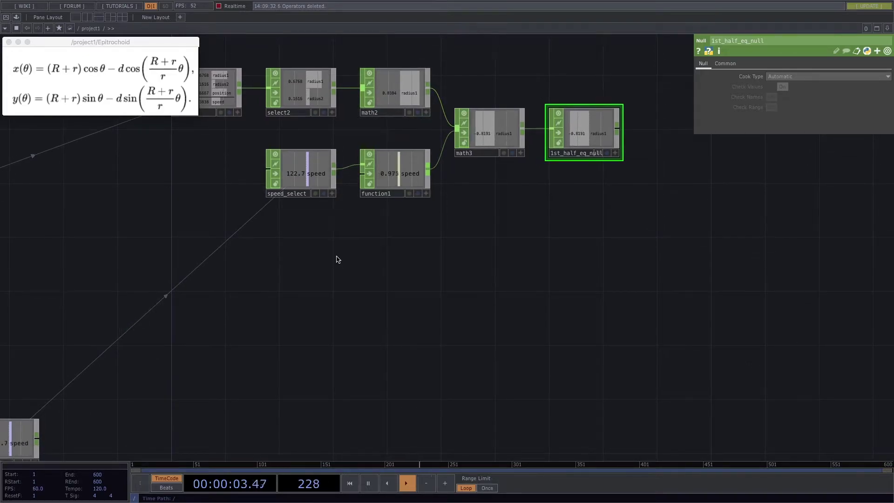
scroll(367, 138, right, 2)
scroll(307, 233, down, 2)
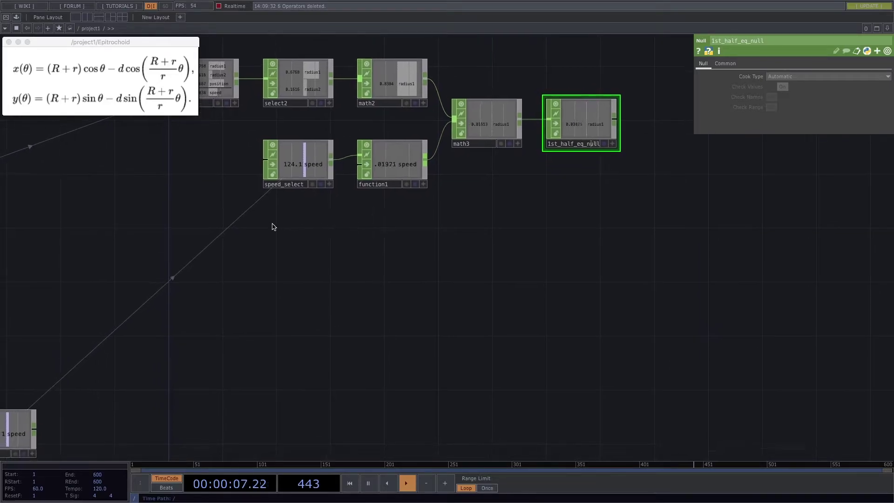
key(Tab)
key(Escape)
Duplicate select2 and math2 together and place the copies in a new row beneath speed_select and function1
drag(387, 130, 294, 97)
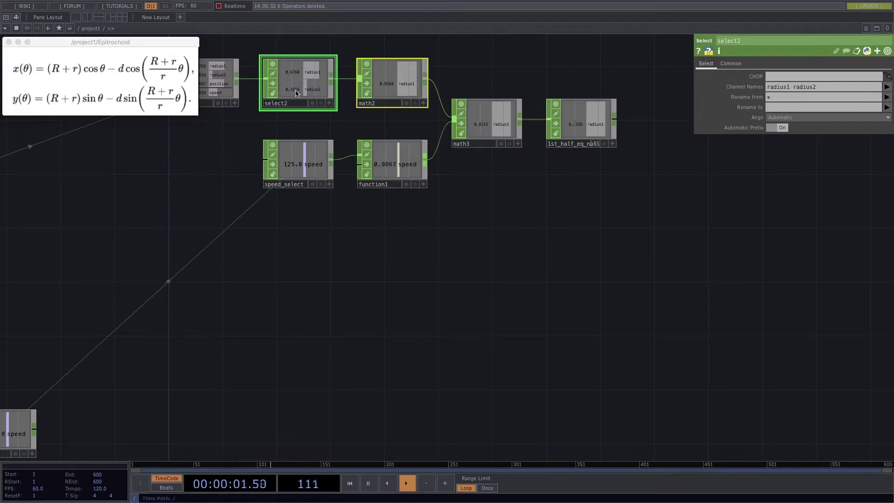
key(super+c)
key(super+v)
drag(312, 150, 314, 242)
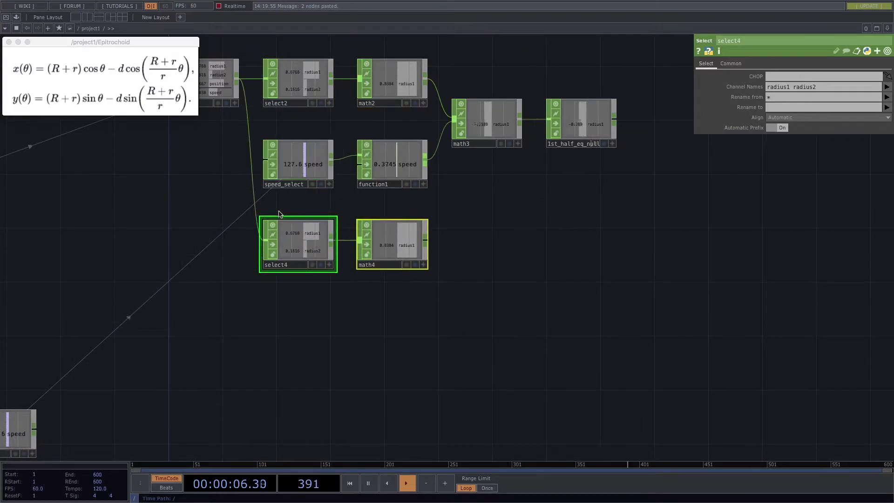
click(396, 223)
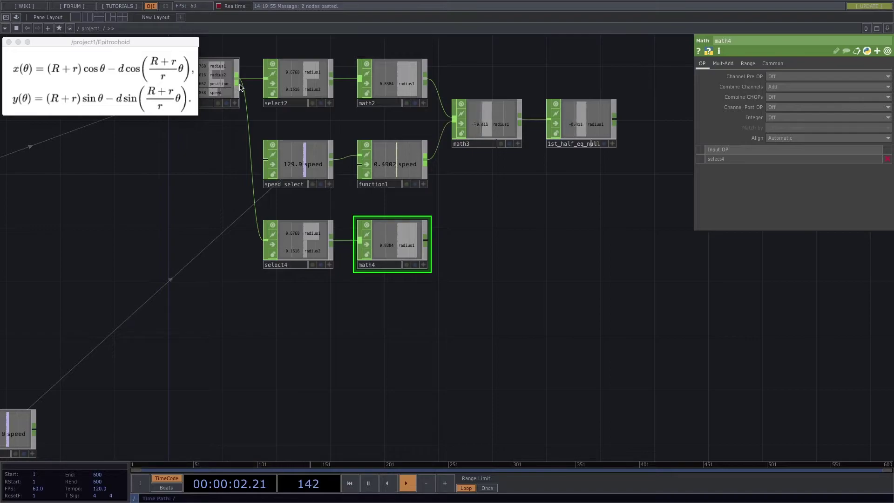
Delete the select1 CHOP that feeds both radius Select CHOPs
drag(244, 213, 298, 219)
drag(301, 264, 350, 280)
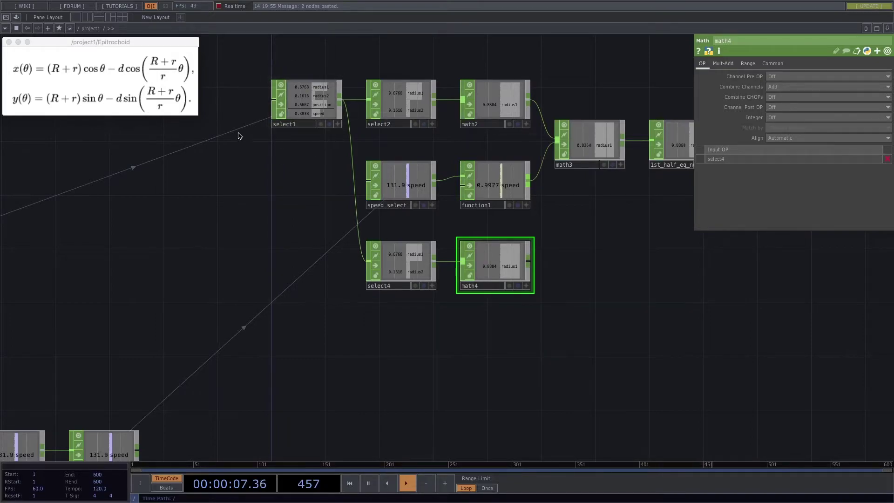
drag(283, 349, 343, 279)
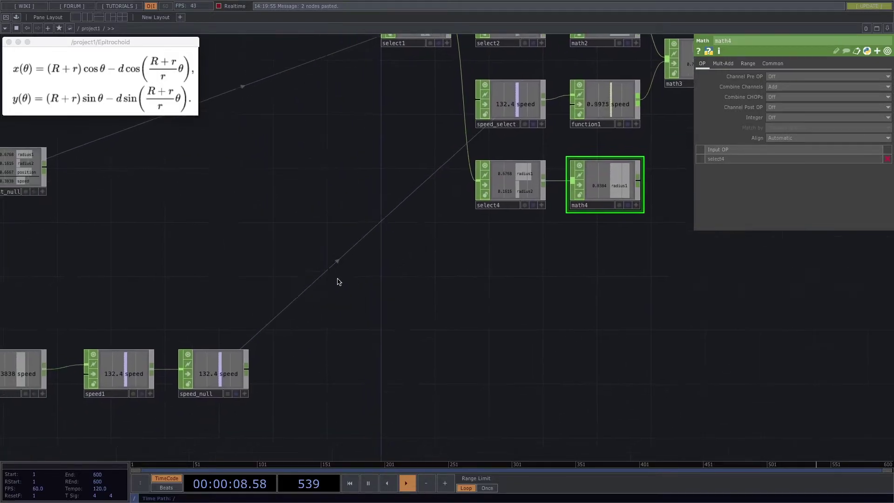
scroll(227, 242, down, 2)
drag(226, 242, 267, 174)
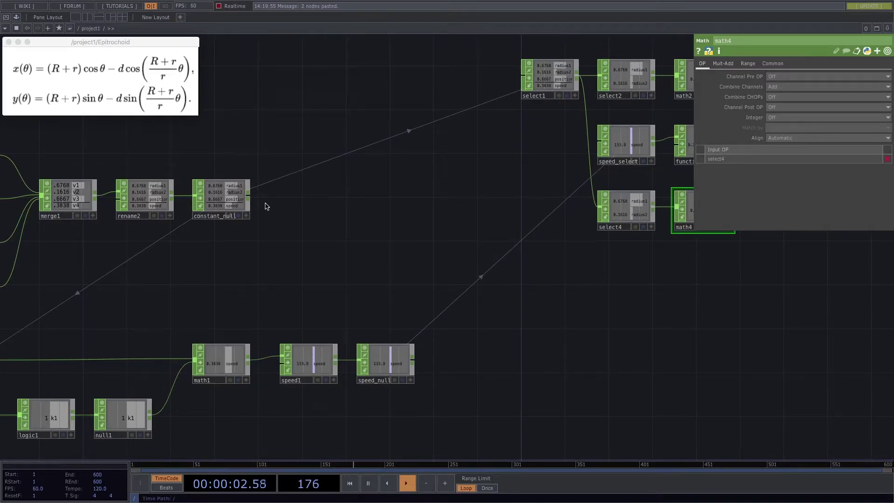
drag(346, 168, 217, 196)
click(436, 98)
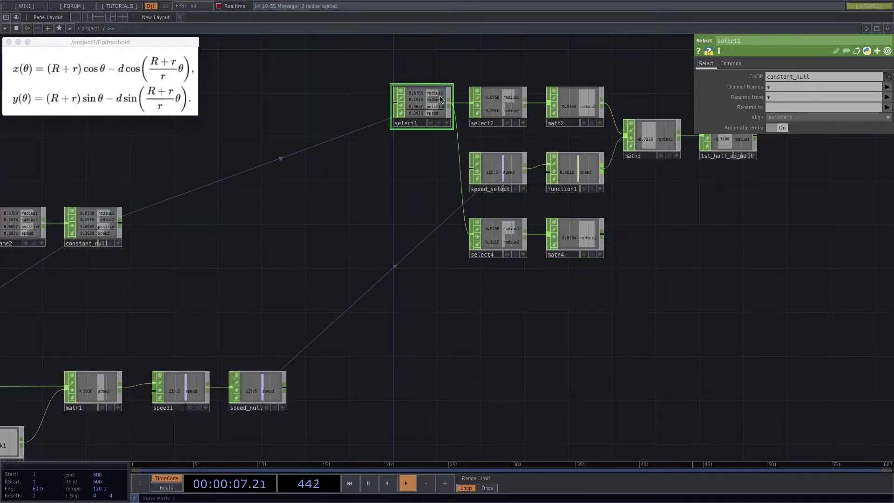
key(BackSpace)
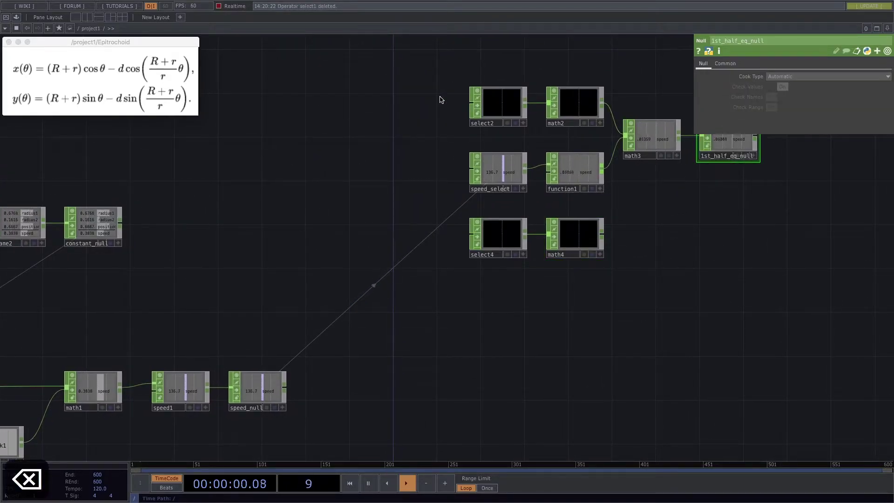
Assign constant_null as the source CHOP of both select2 and select4
click(484, 99)
drag(111, 219, 516, 99)
drag(303, 234, 273, 236)
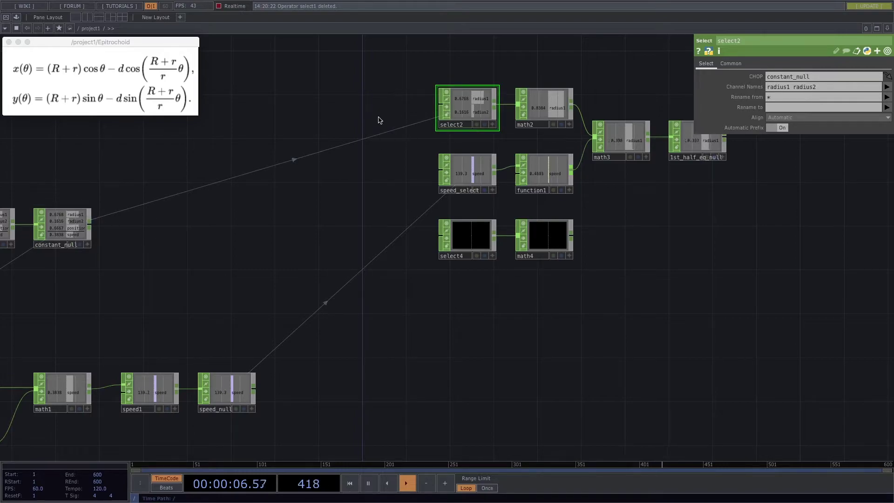
drag(348, 169, 323, 177)
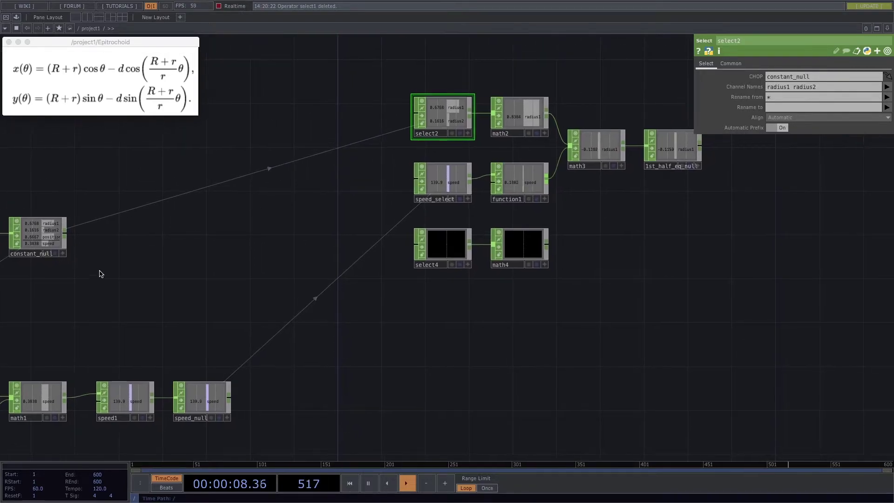
drag(156, 274, 203, 272)
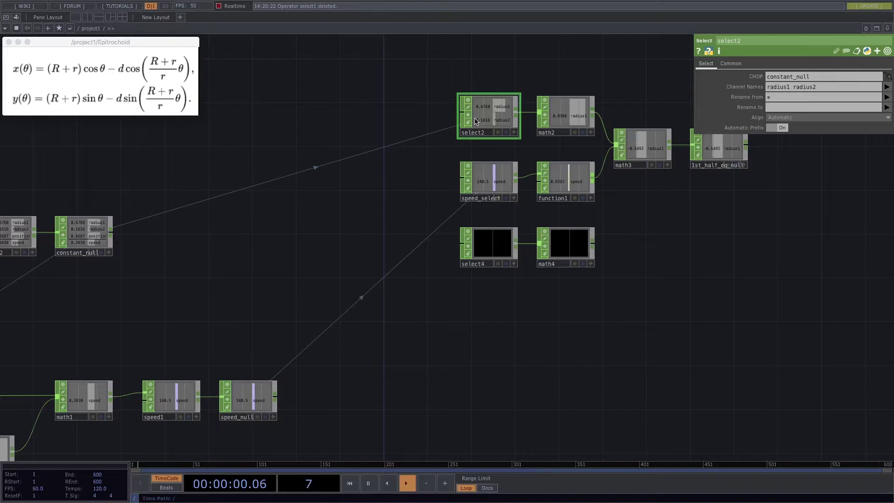
drag(77, 237, 463, 247)
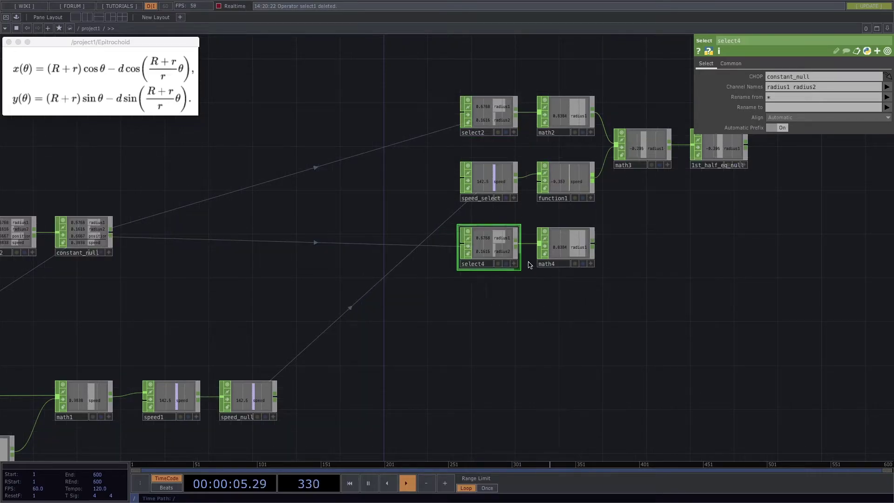
Duplicate select4 and place the copy directly beneath it
scroll(539, 314, up, 3)
drag(561, 295, 455, 330)
scroll(447, 330, down, 3)
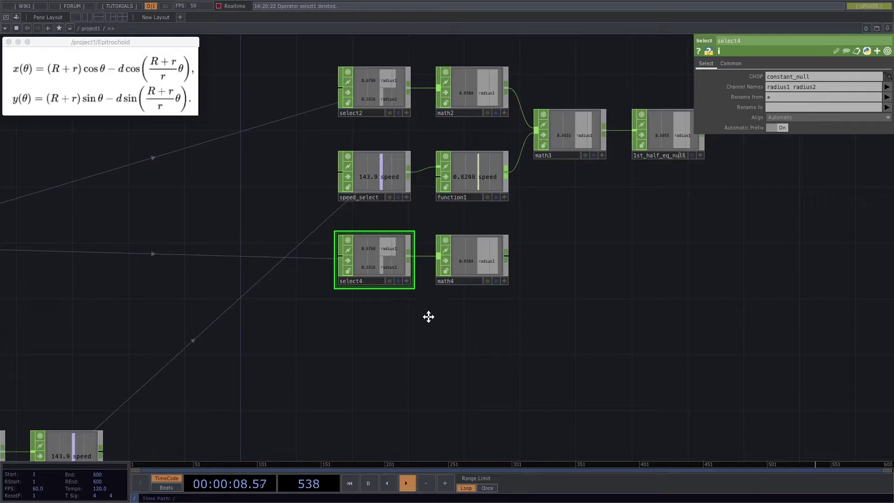
drag(425, 320, 435, 288)
key(super+c)
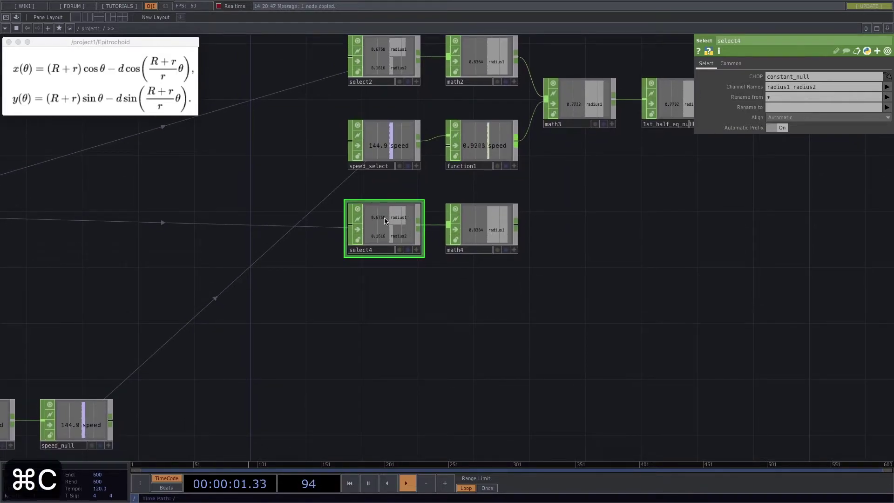
key(super+v)
drag(567, 357, 676, 333)
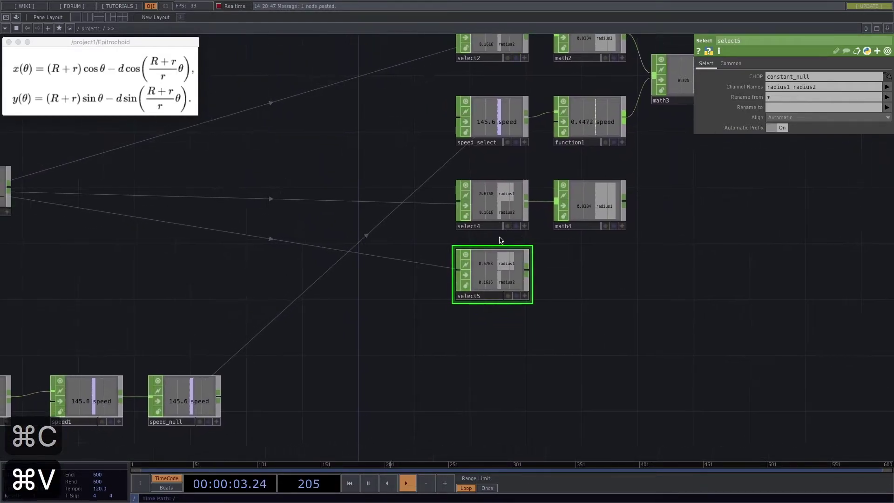
drag(604, 308, 533, 327)
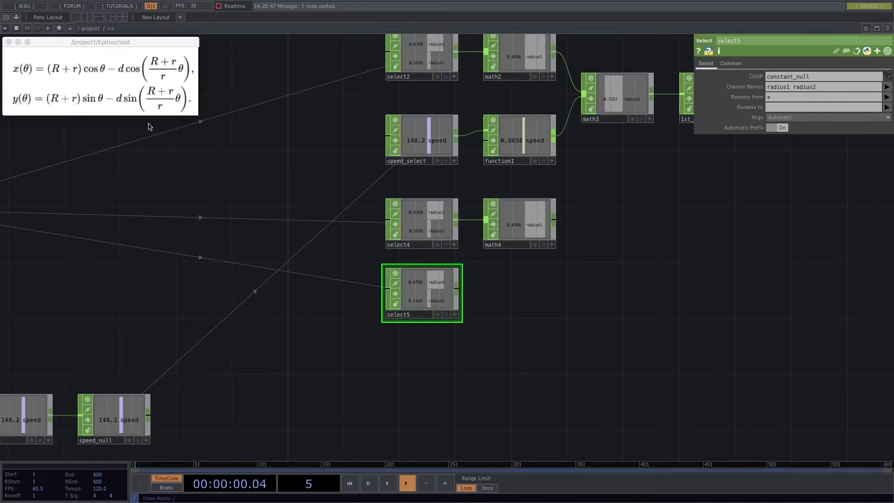
Remove radius1 from select5's channel names so that it picks only radius2
click(793, 87)
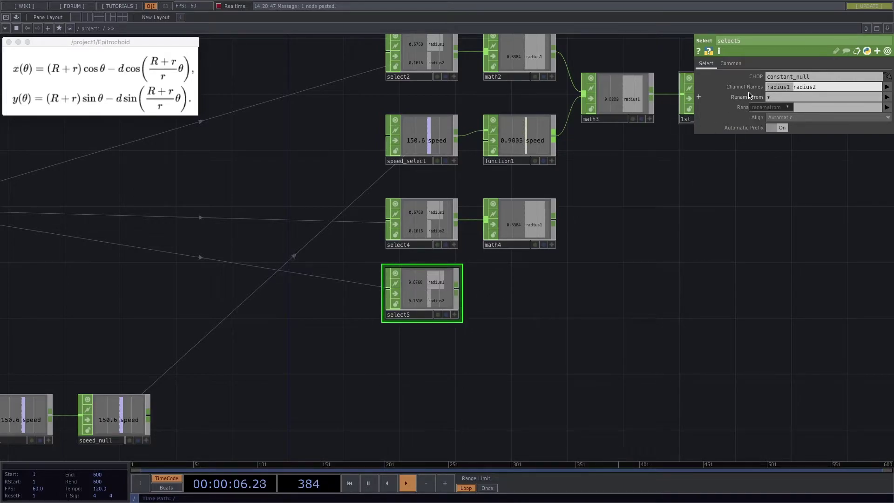
key(BackSpace)
key(Return)
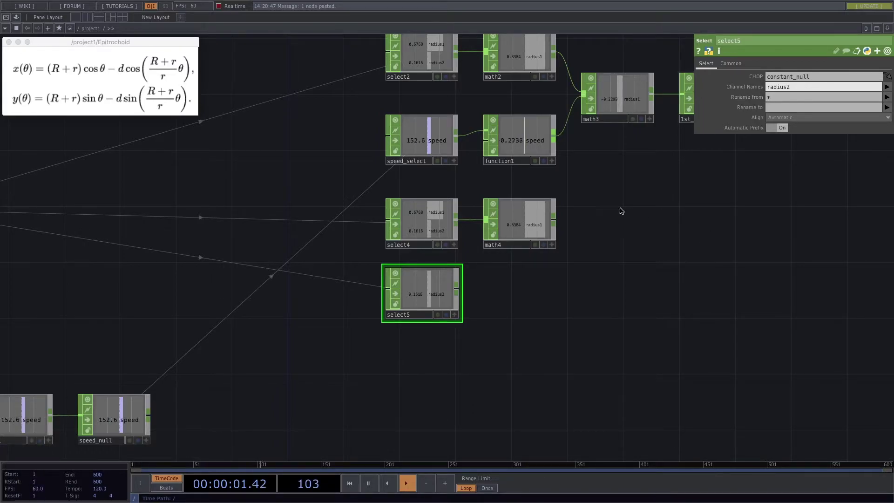
Add a Math CHOP after math4 and connect select5 to it as a second input
click(554, 219)
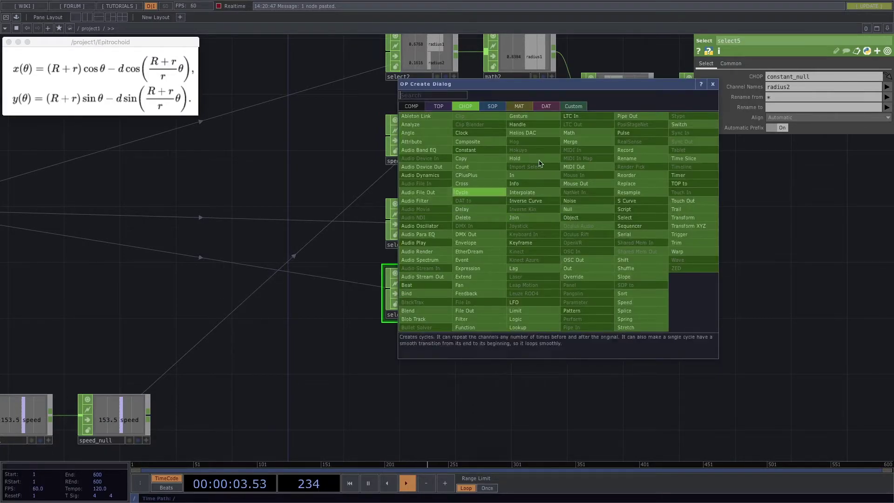
click(569, 133)
click(607, 261)
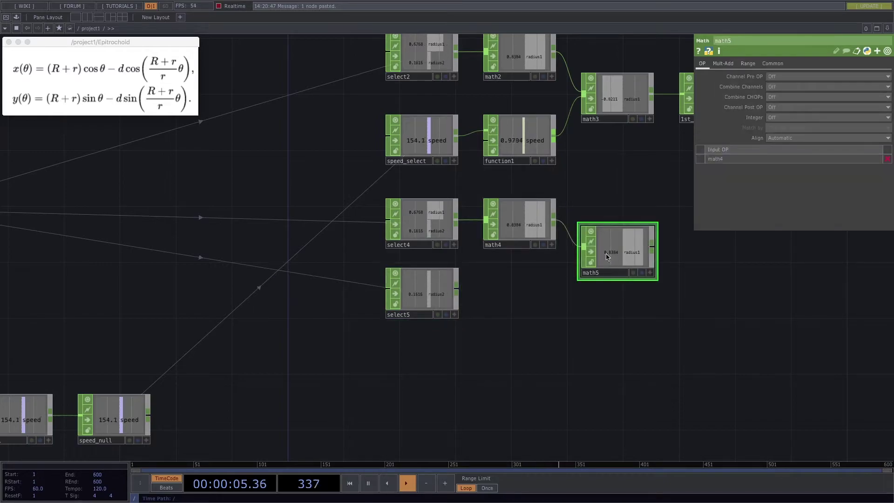
click(456, 292)
click(580, 263)
drag(562, 349, 432, 363)
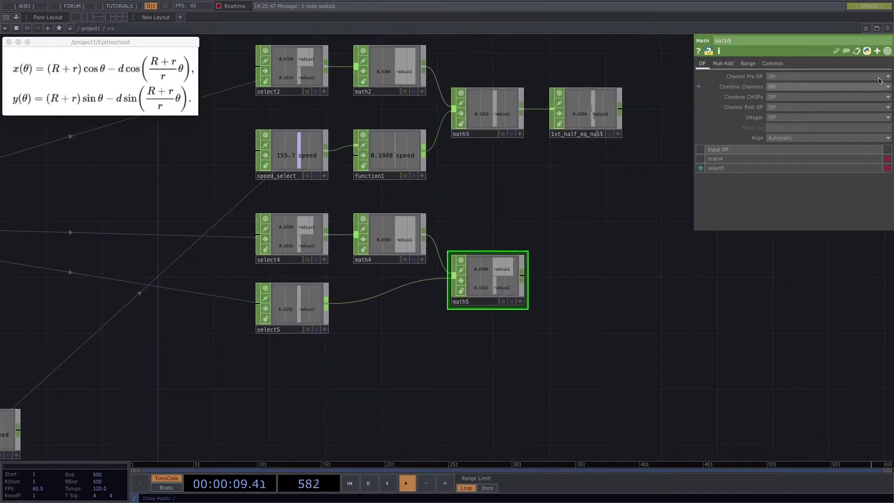
Set math5 to combine its input CHOPs by Divide and move it down level with select5
click(792, 97)
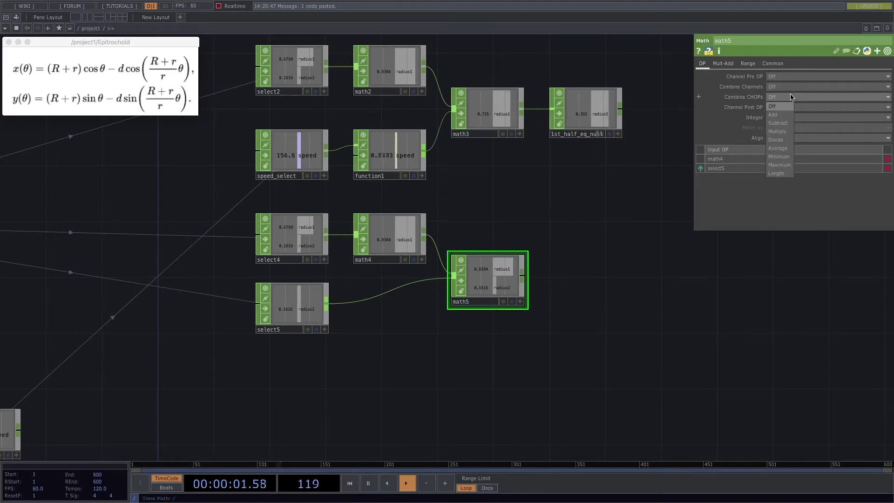
click(776, 140)
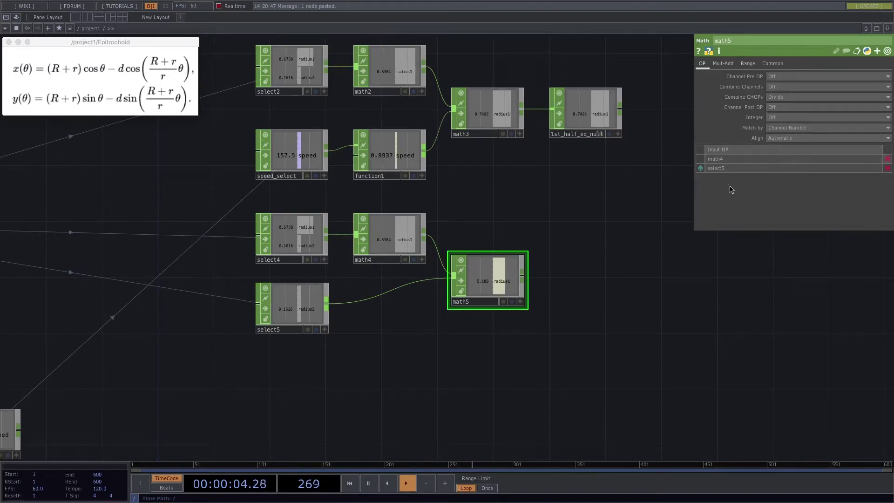
scroll(669, 333, left, 3)
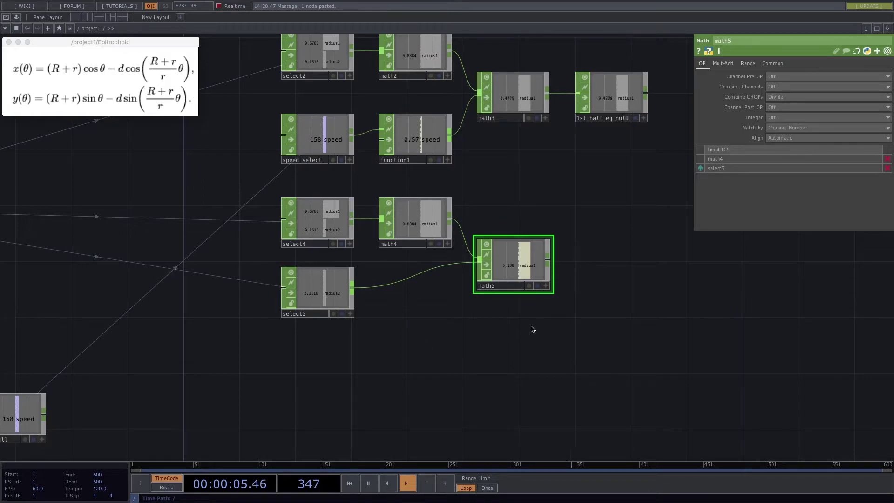
scroll(567, 362, right, 6)
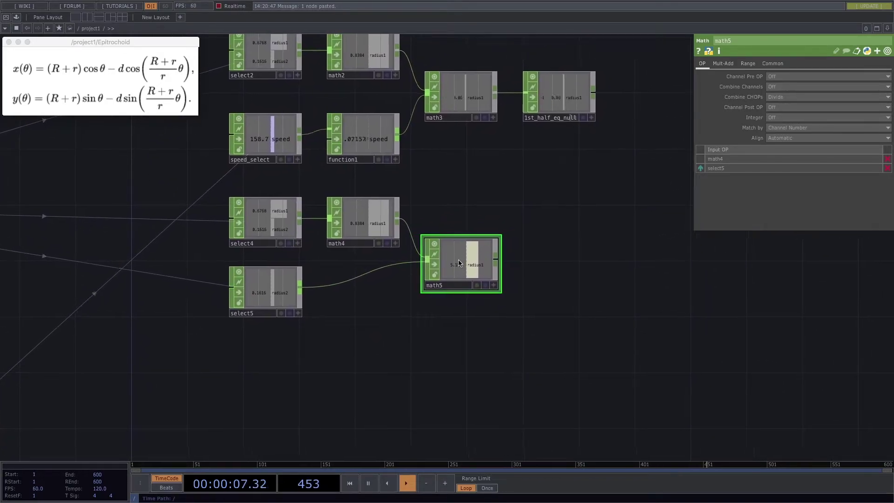
drag(464, 264, 464, 277)
drag(485, 357, 475, 309)
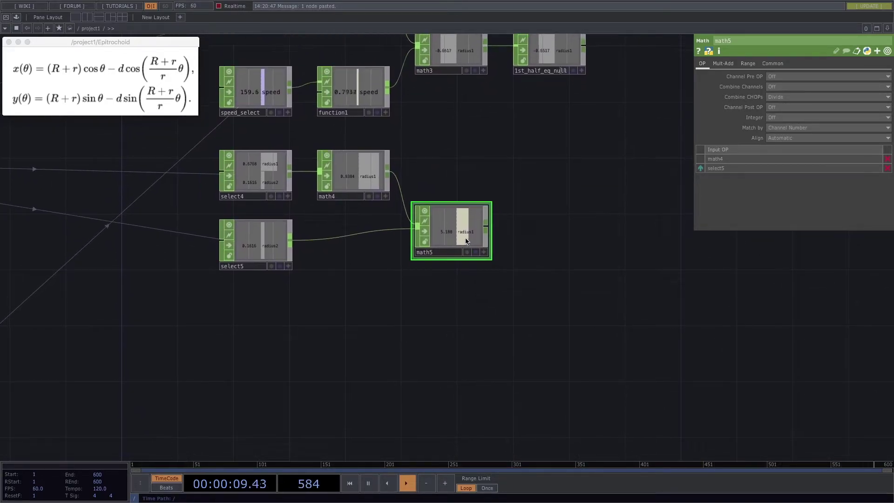
scroll(453, 319, down, 2)
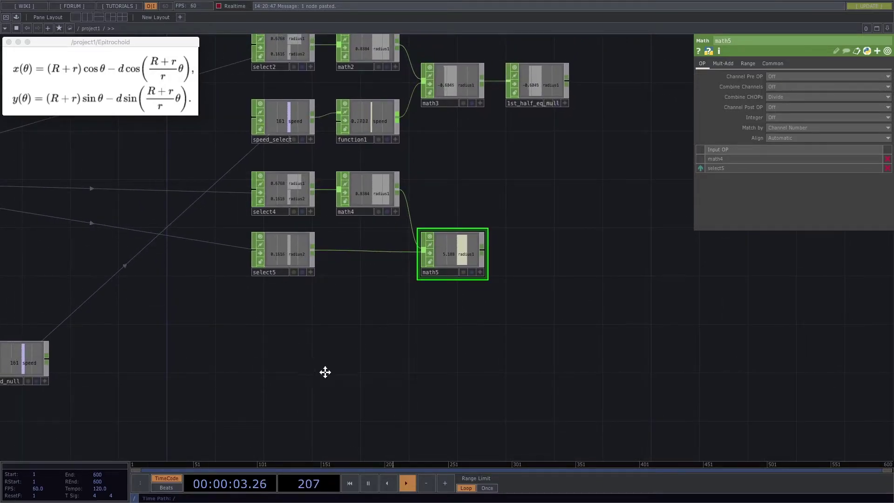
Duplicate speed_select and place the copy directly beneath math5
drag(319, 373, 532, 363)
drag(494, 386, 394, 397)
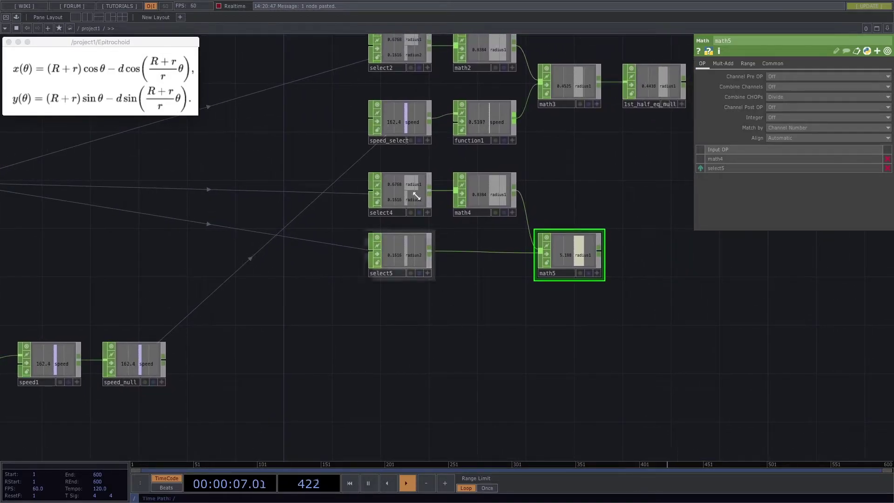
click(391, 128)
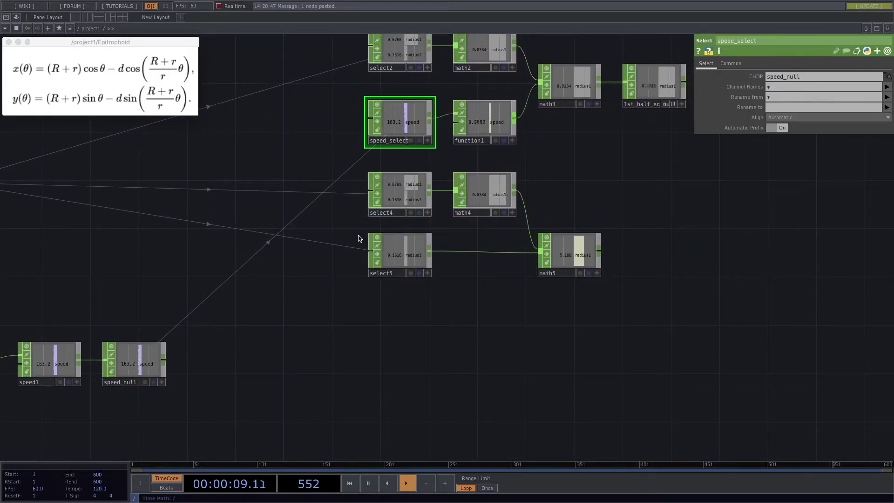
key(super+c)
key(super+v)
drag(408, 169, 573, 305)
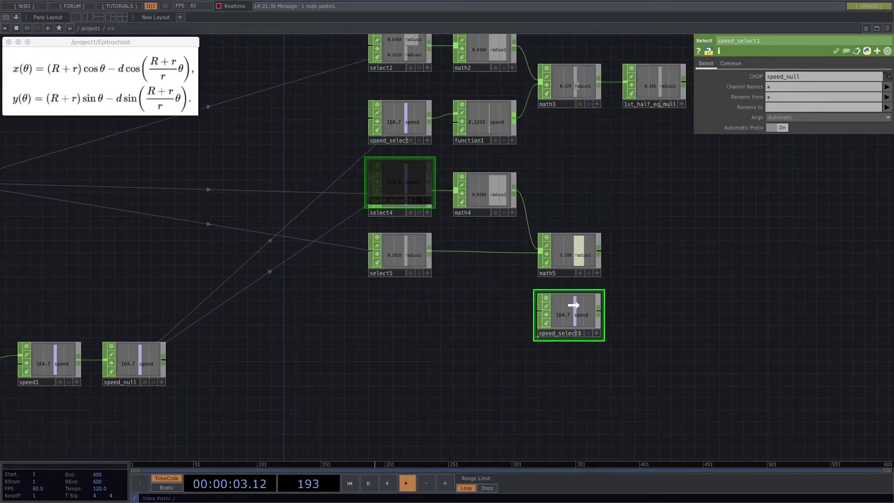
Add a Math CHOP after math5 and connect speed_select1 to it as a second input
scroll(455, 385, right, 5)
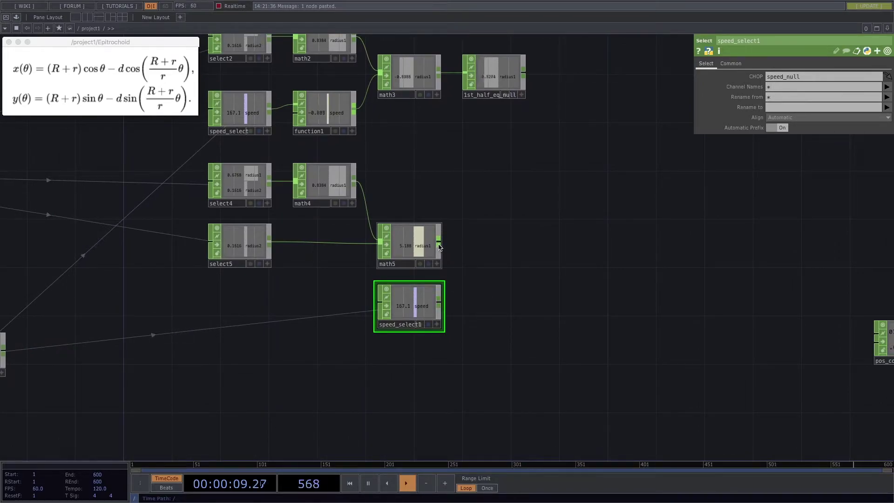
scroll(536, 275, up, 3)
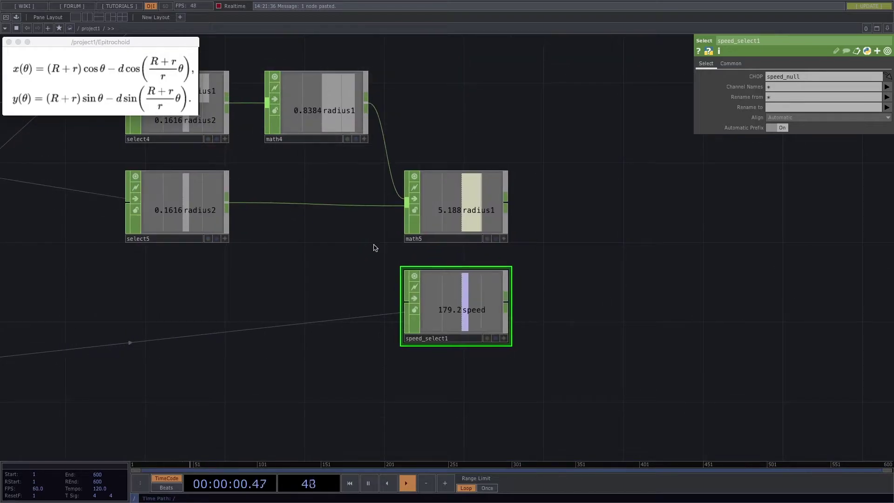
scroll(542, 279, right, 2)
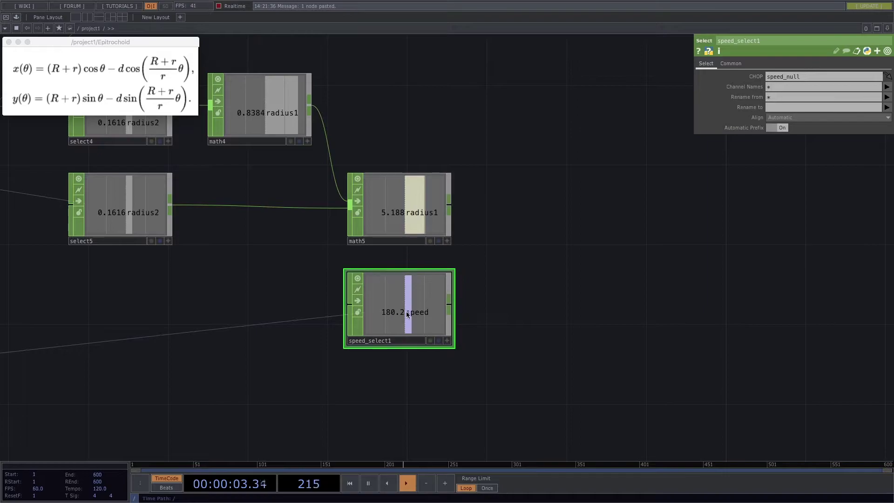
scroll(456, 252, right, 2)
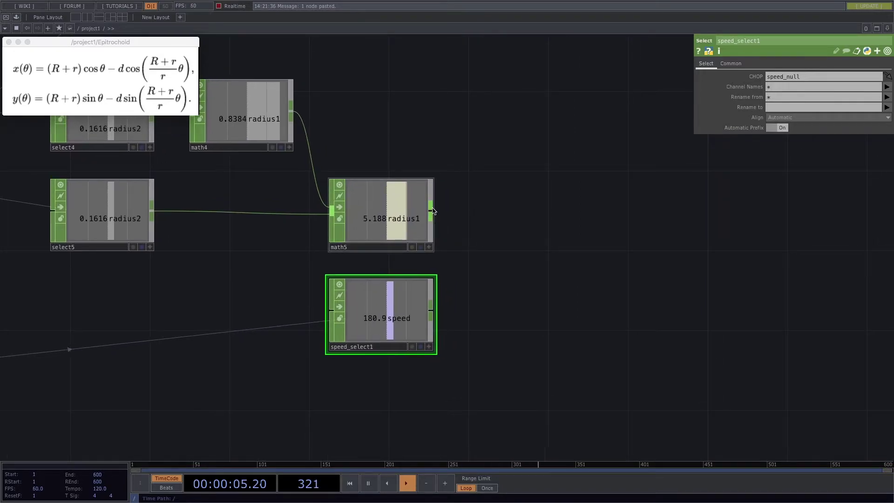
right_click(433, 210)
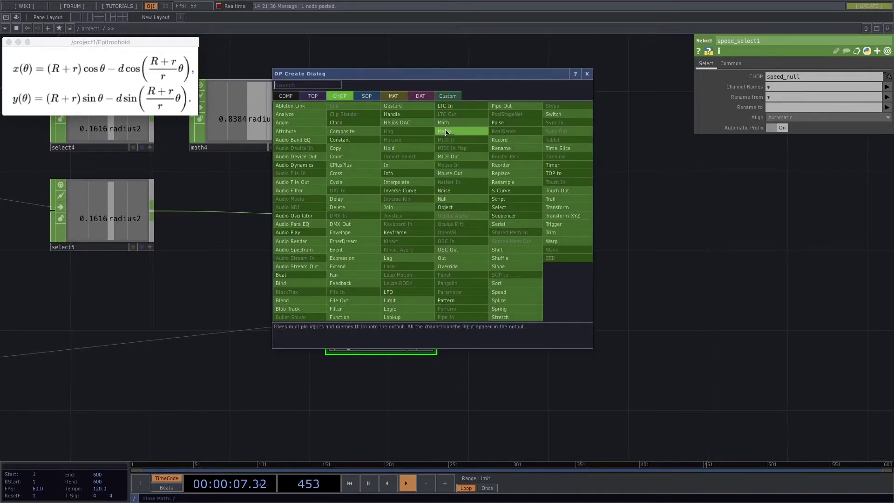
click(448, 130)
click(516, 262)
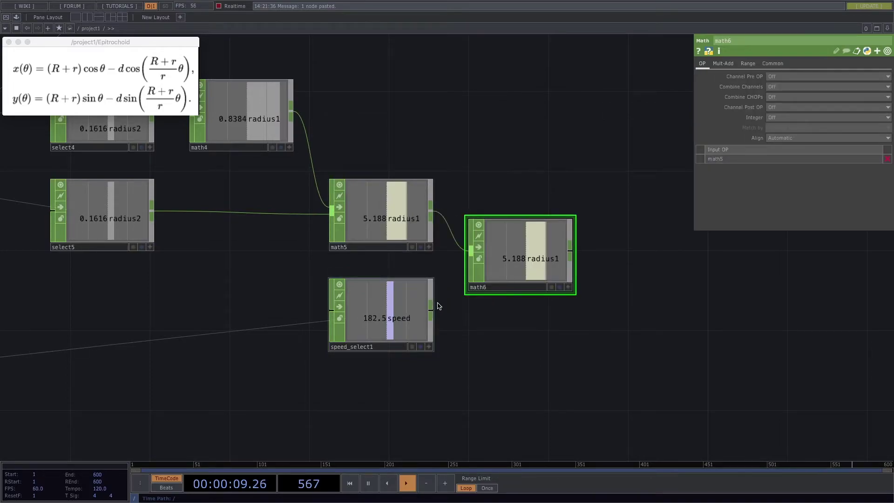
drag(431, 308, 458, 267)
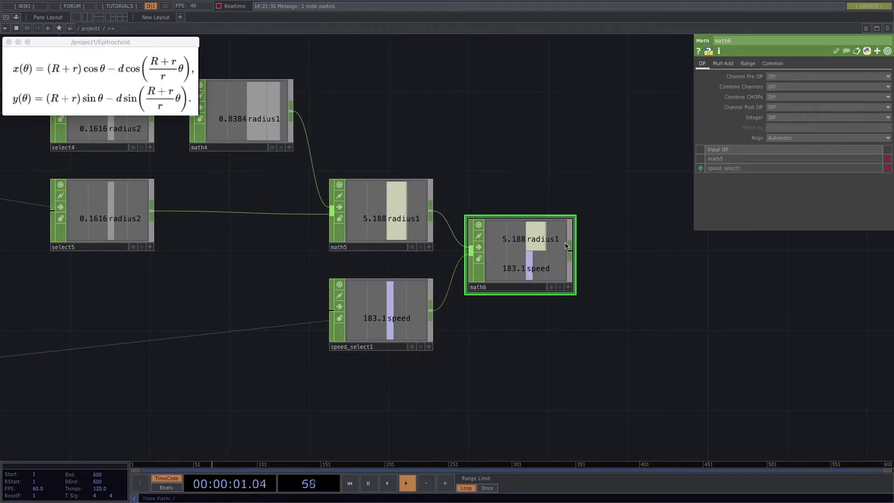
Set math6 to combine its input CHOPs by Multiply
click(773, 97)
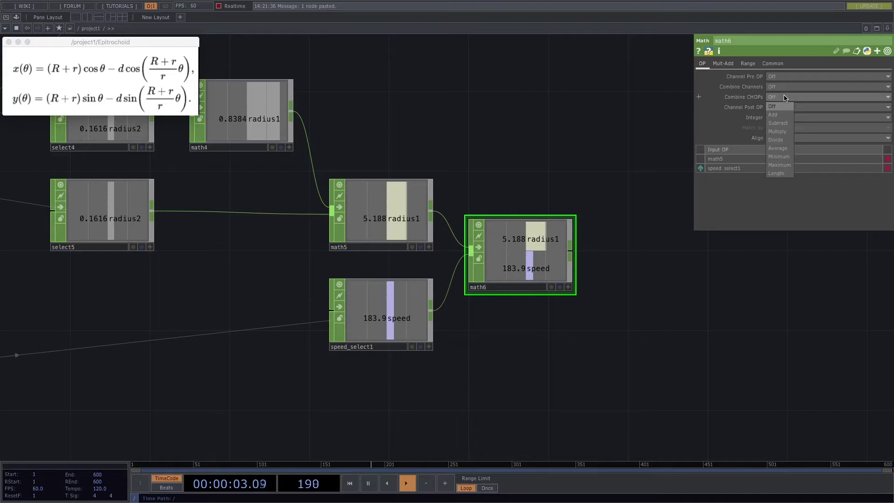
click(783, 134)
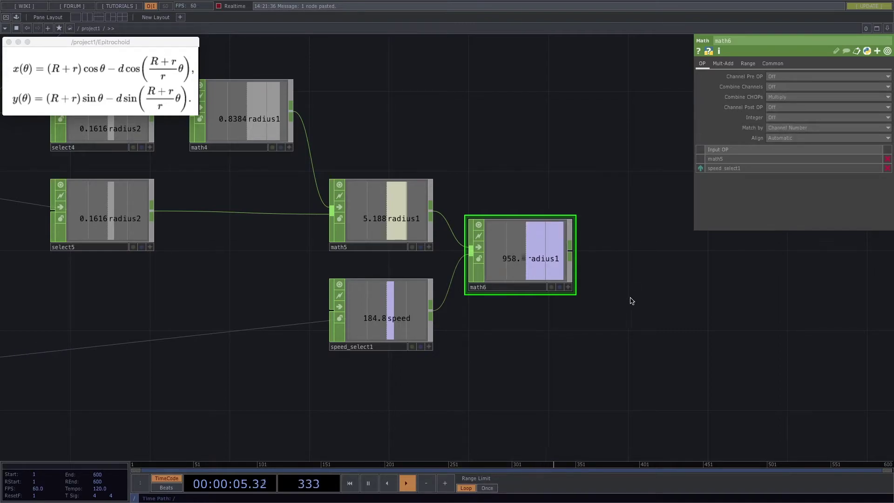
scroll(600, 317, down, 3)
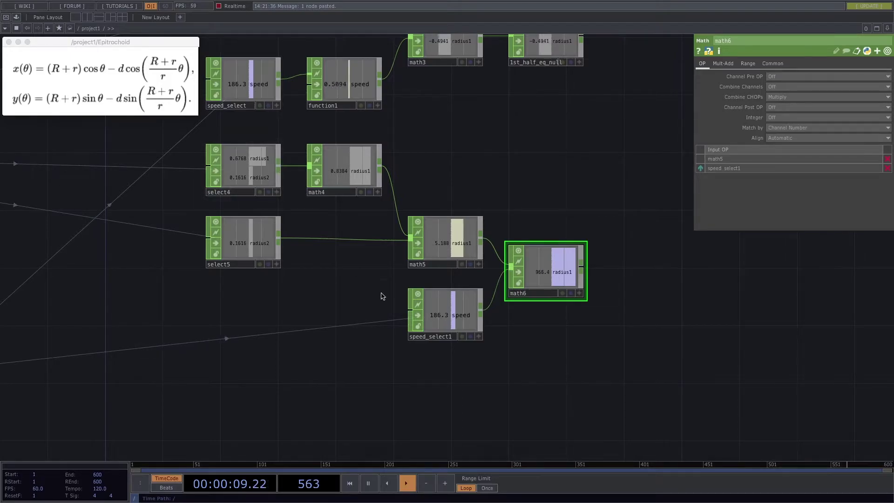
scroll(549, 336, down, 2)
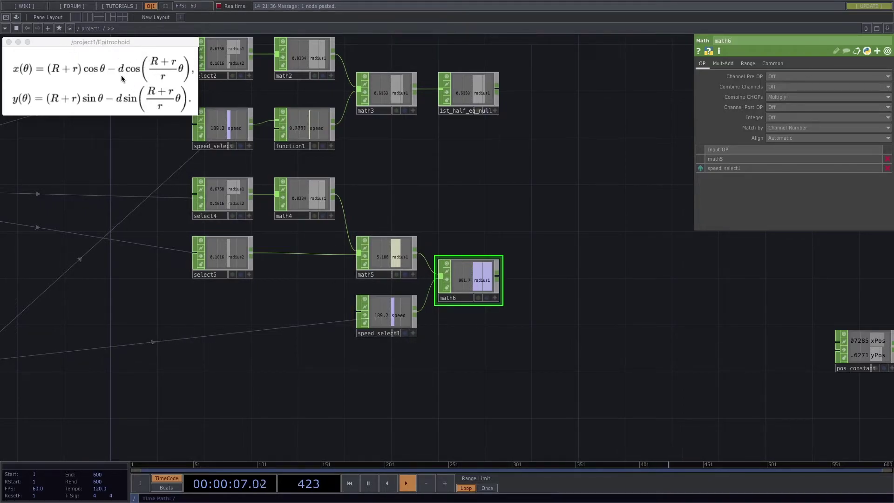
Add a Function CHOP after math6, fed by its output
scroll(330, 366, right, 5)
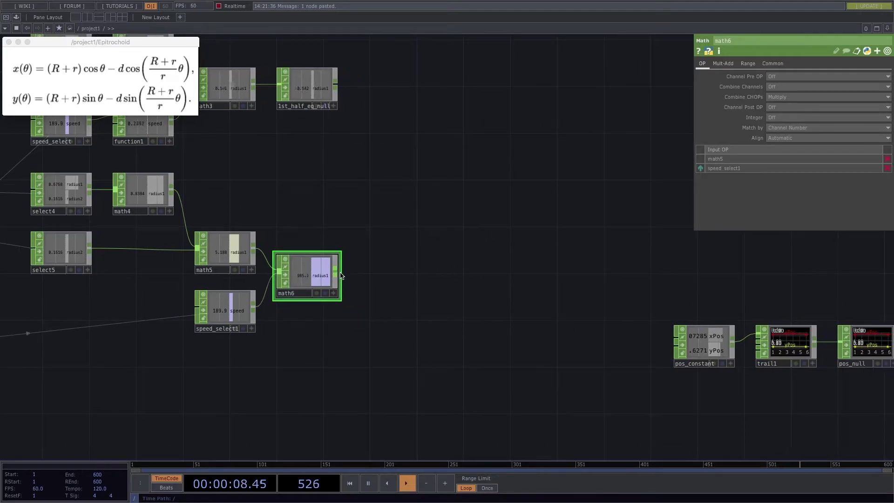
right_click(341, 276)
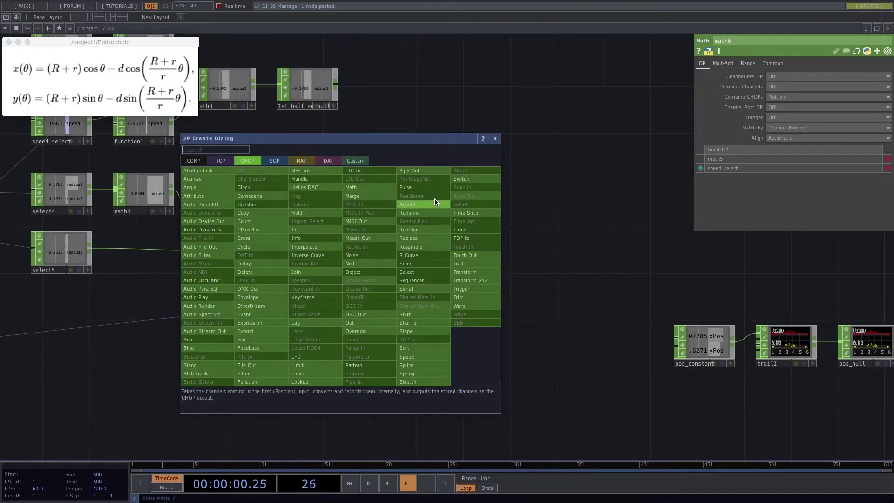
click(249, 382)
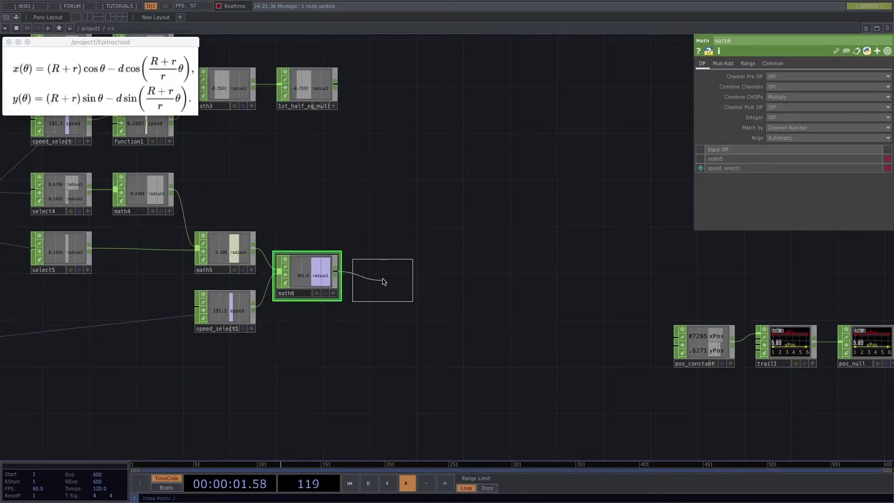
click(384, 282)
scroll(484, 345, left, 5)
drag(436, 344, 435, 348)
Set function2 to Cosine with its angle units in Radians
click(852, 78)
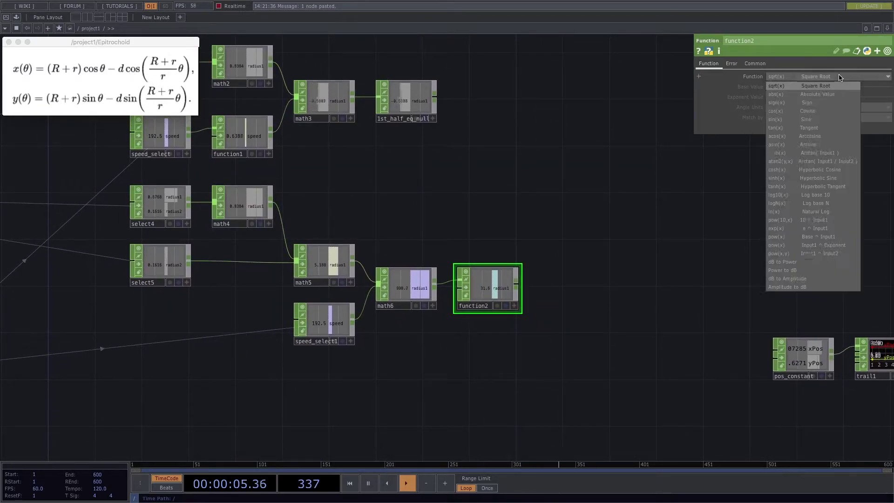
click(824, 111)
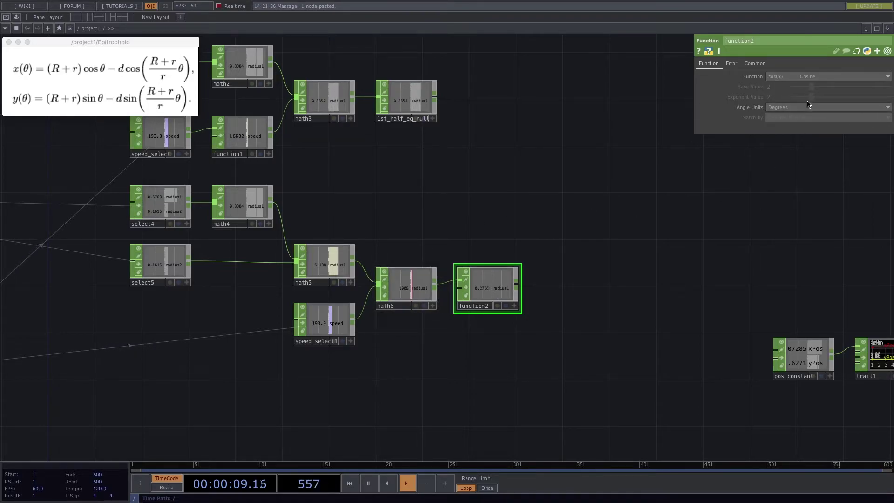
click(785, 108)
click(777, 126)
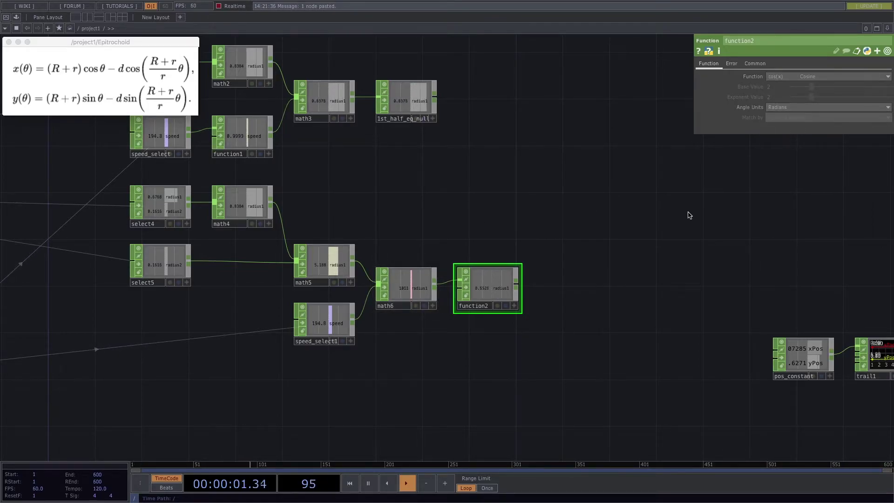
scroll(688, 212, down, 3)
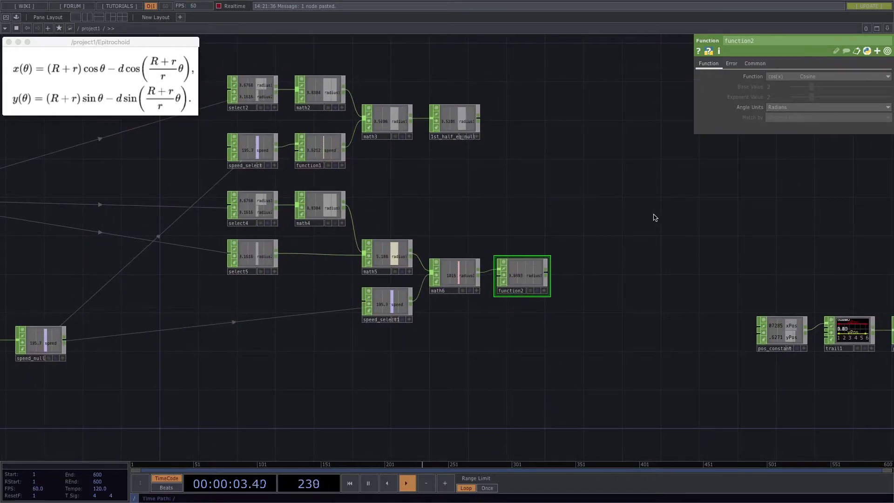
Add a Select CHOP and place it directly beneath function2
drag(527, 321, 523, 315)
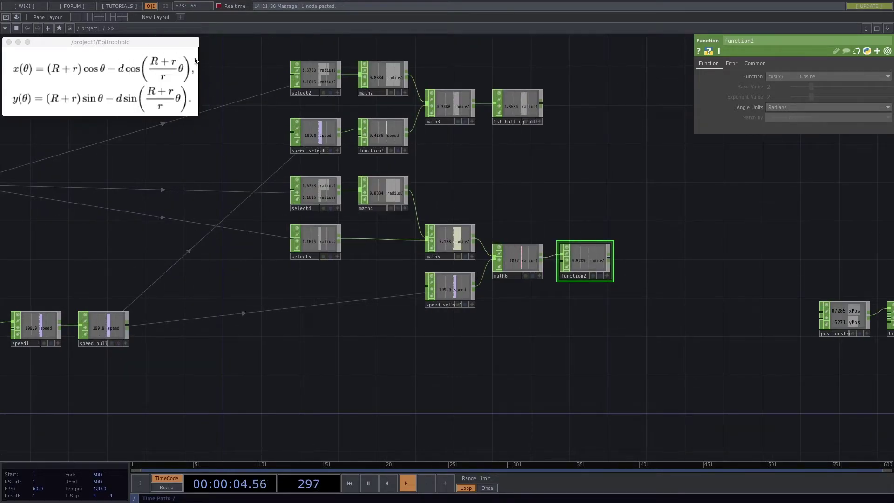
drag(569, 397, 496, 397)
drag(425, 354, 569, 302)
key(Tab)
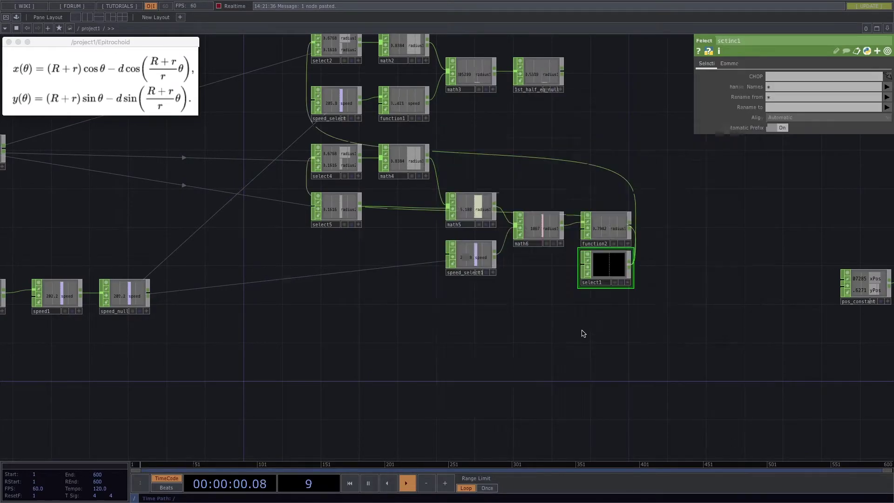
drag(565, 340, 529, 360)
drag(572, 291, 572, 300)
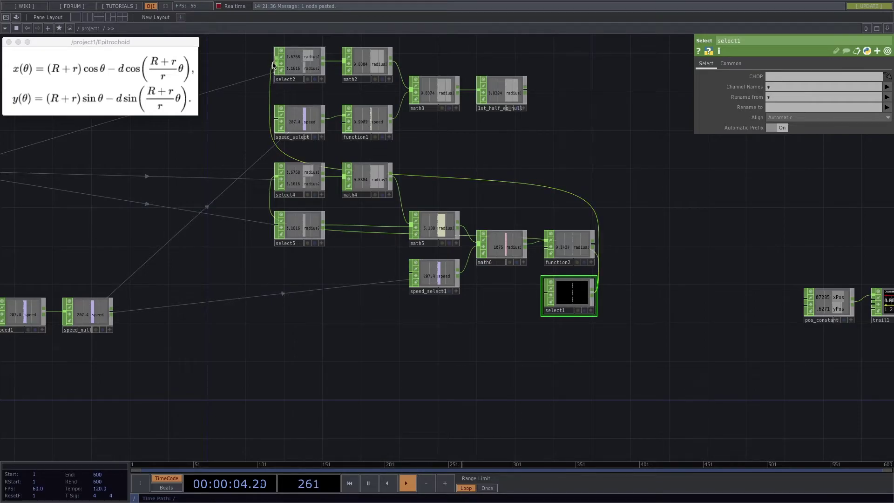
Disconnect the stray wires running from the new select1 into the inputs of select2 and select4
drag(273, 65, 242, 91)
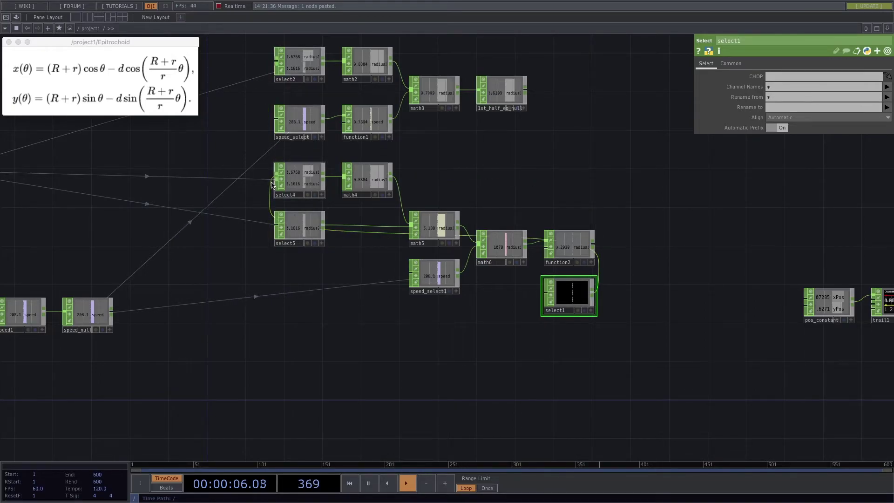
drag(264, 183, 243, 196)
drag(654, 312, 626, 317)
drag(555, 374, 525, 370)
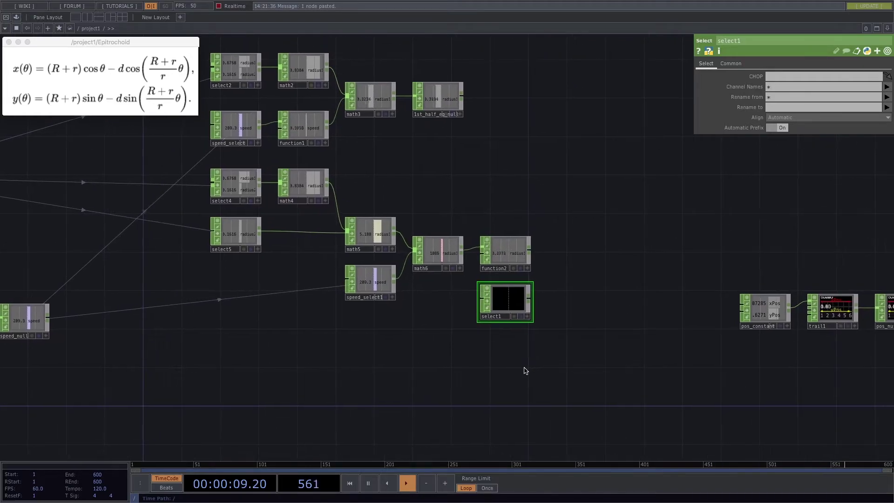
Make select1 reference constant_null and pick only its position channel
scroll(518, 364, up, 3)
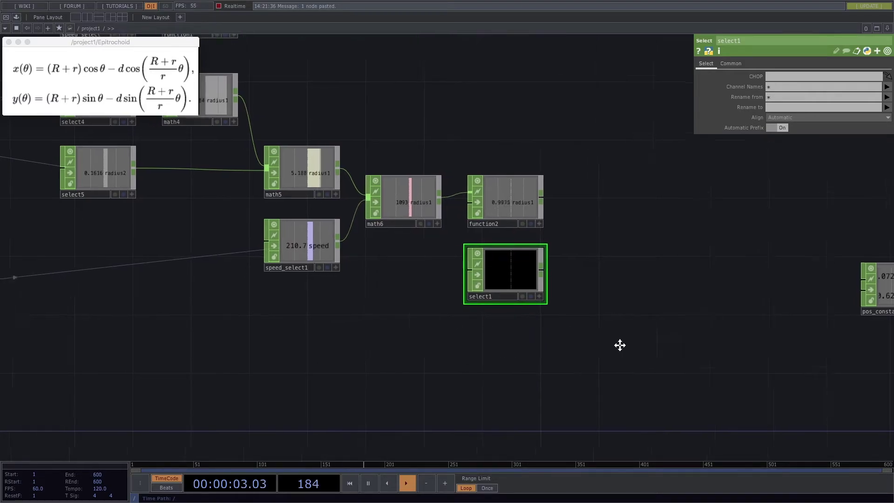
scroll(596, 348, down, 5)
drag(170, 210, 652, 313)
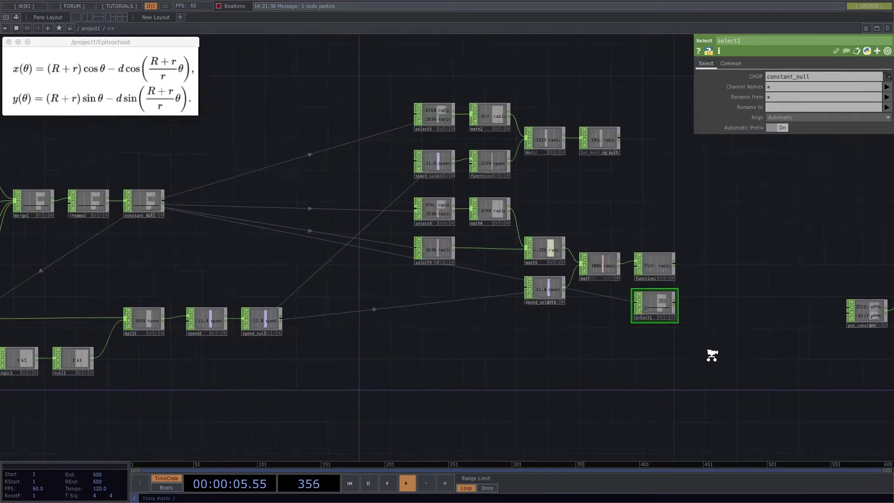
scroll(708, 359, up, 8)
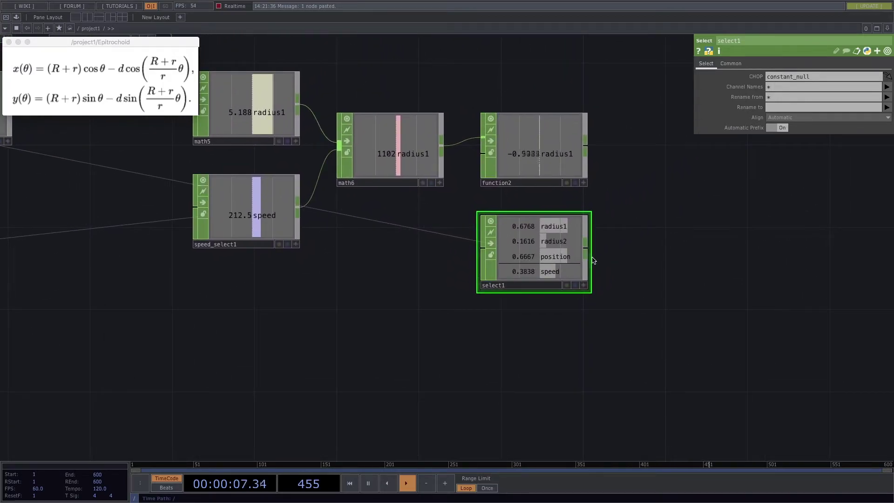
click(887, 87)
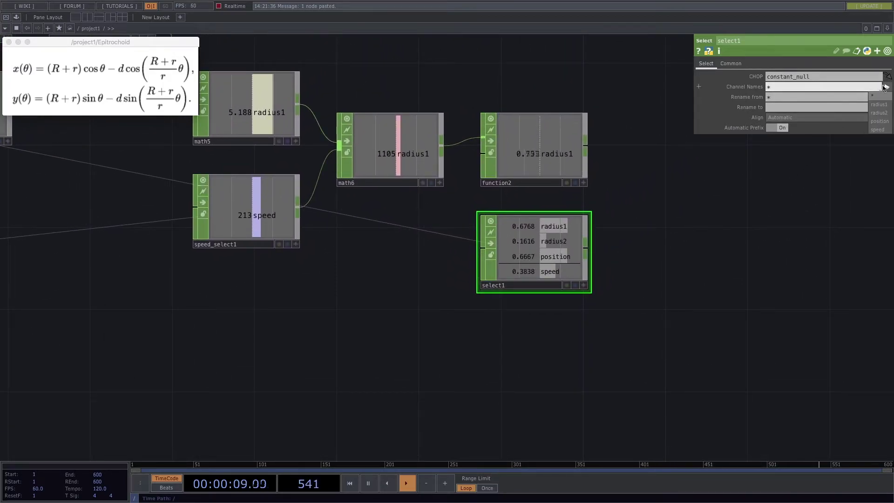
click(887, 122)
Add a Math CHOP after function2 and connect select1 to it as a second input
scroll(643, 238, down, 5)
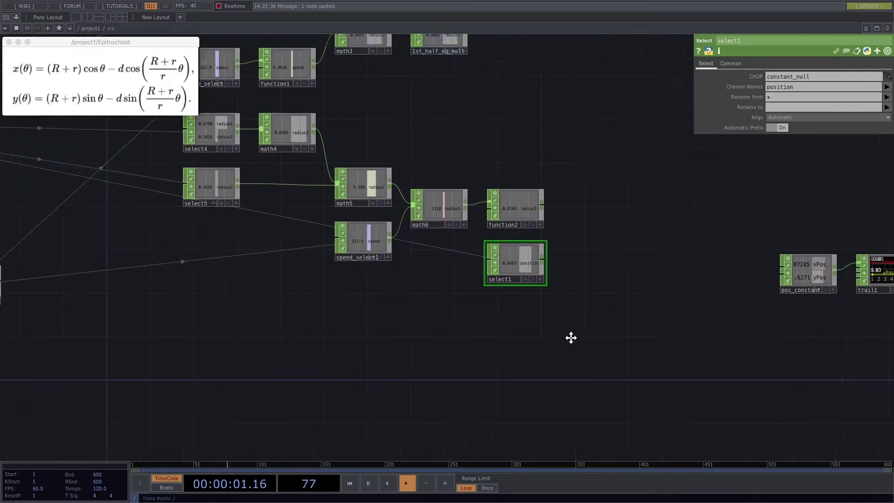
right_click(490, 229)
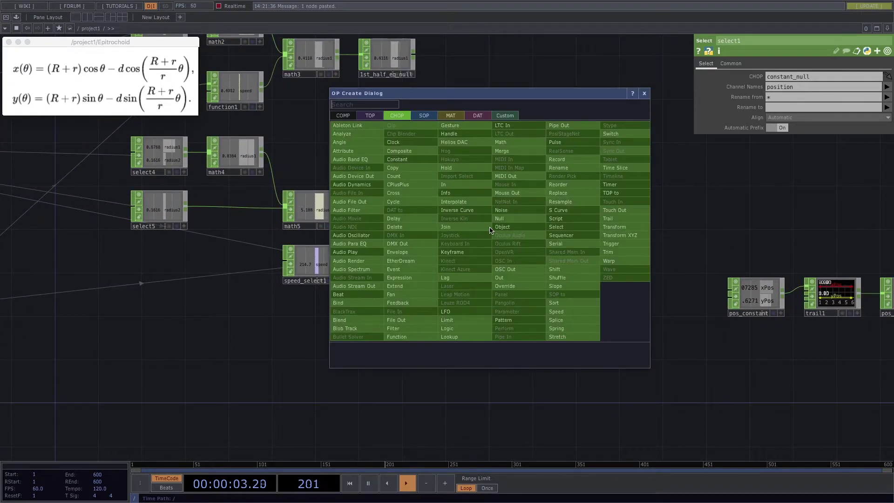
click(505, 142)
click(532, 252)
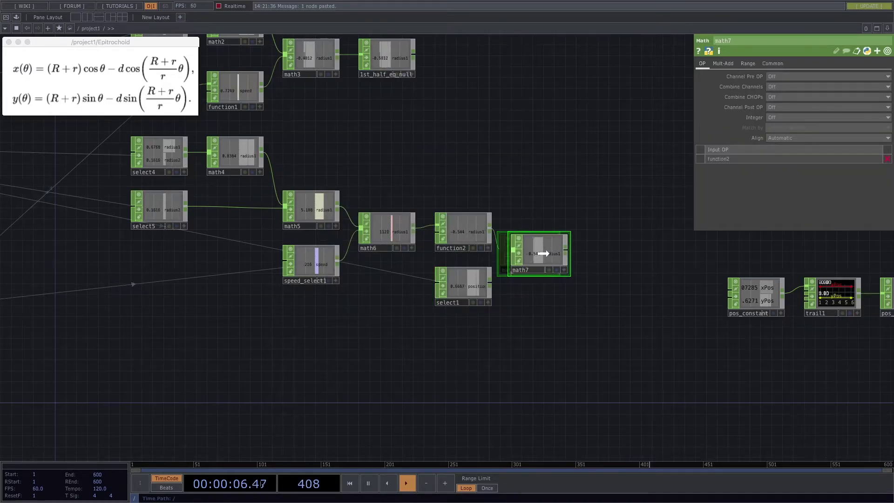
drag(505, 263, 539, 265)
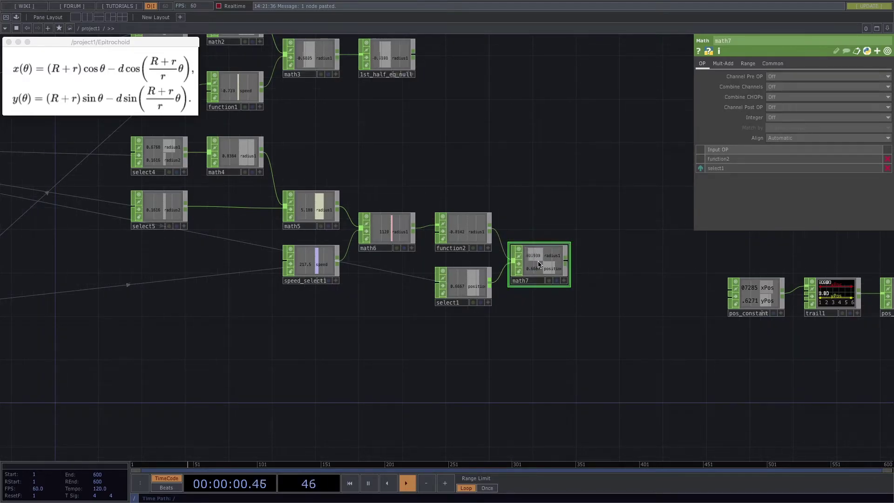
Set math7 to combine its CHOPs by Multiply and append a Null CHOP to its output
click(782, 97)
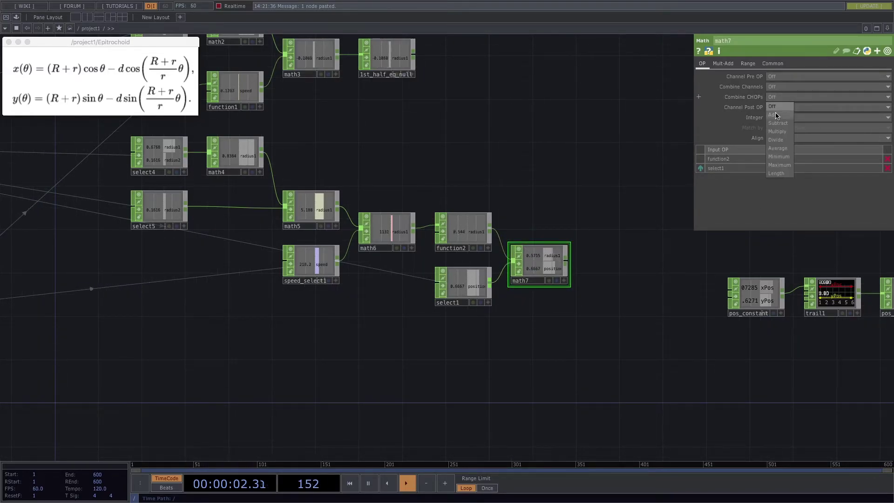
click(777, 132)
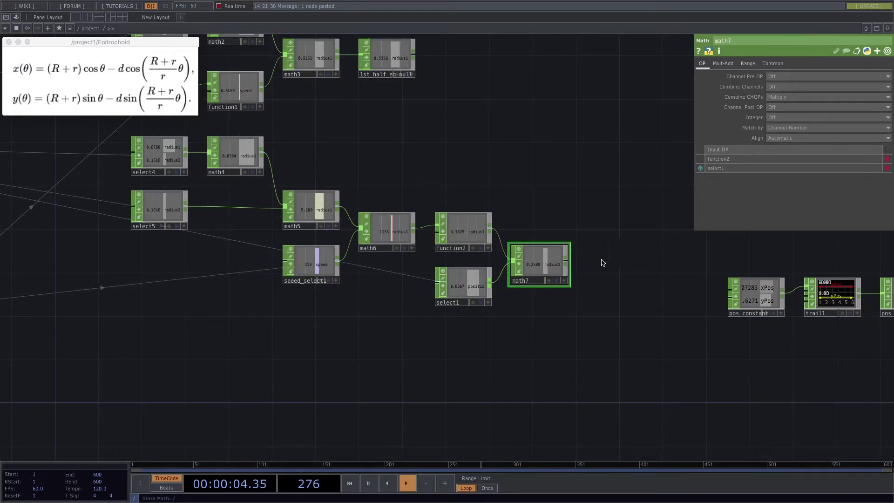
click(580, 258)
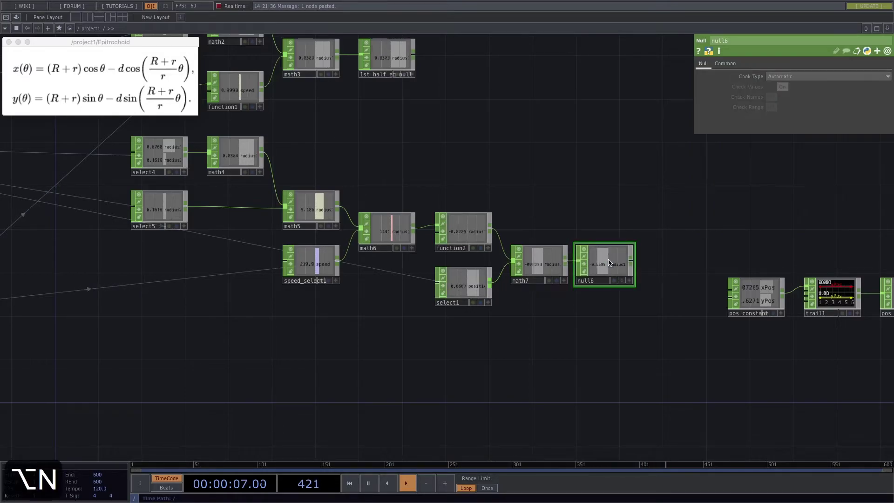
Rename the new Null after math7 as 2nd_half_eq_null
click(588, 280)
text(2ns)
key(BackSpace)
text(d_ha)
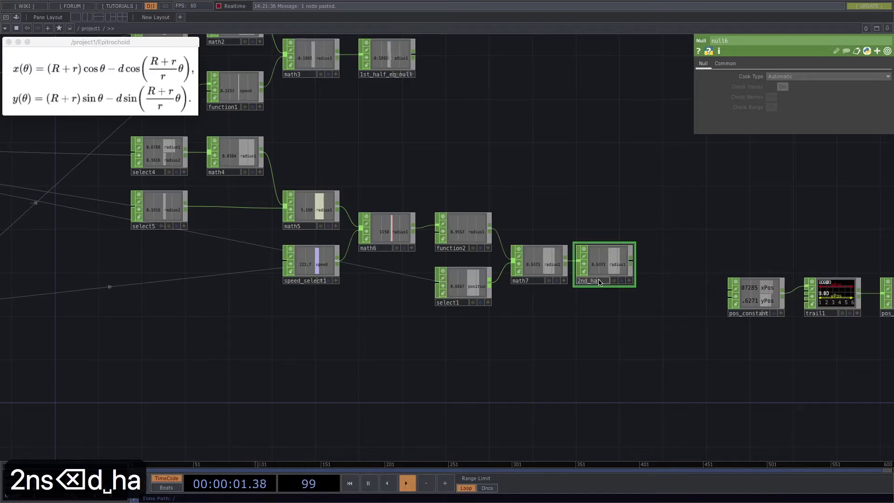
text(lf_eq_null)
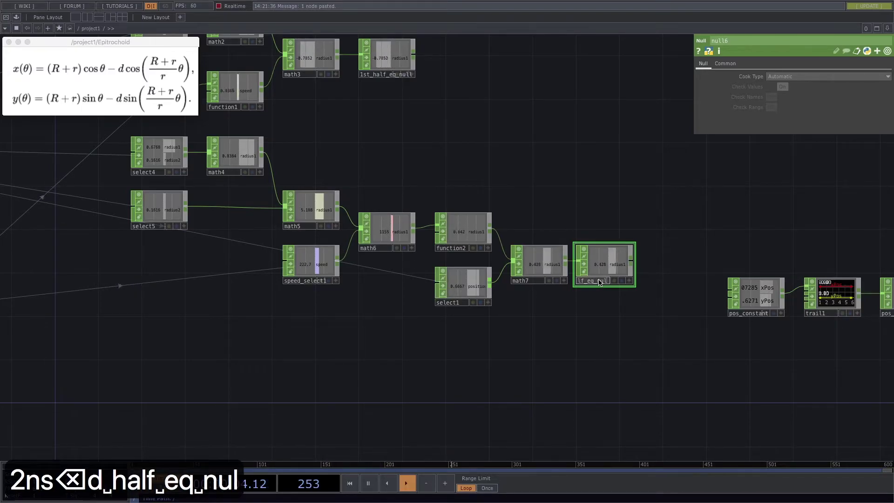
key(Return)
Select all the equation CHOPs from the Selects through both half-equation Nulls and move them as a group closer to constant_null
scroll(554, 331, down, 5)
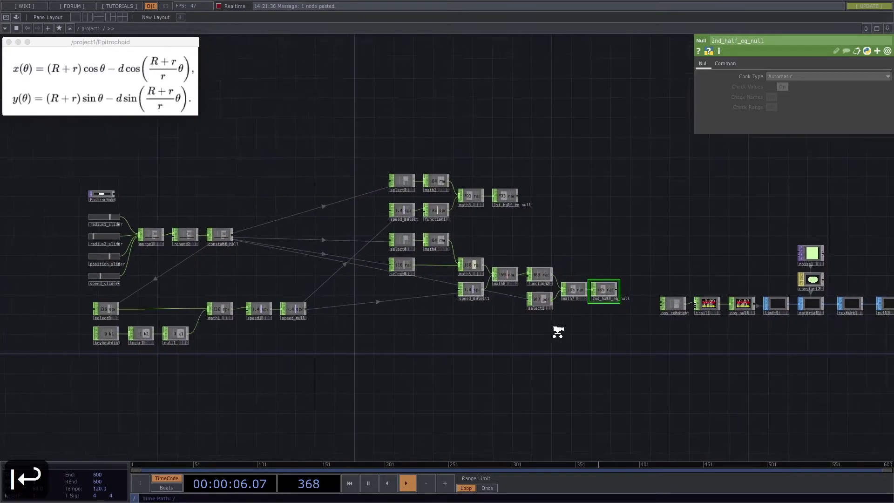
scroll(582, 334, up, 3)
drag(635, 339, 301, 91)
drag(305, 163, 255, 164)
click(535, 208)
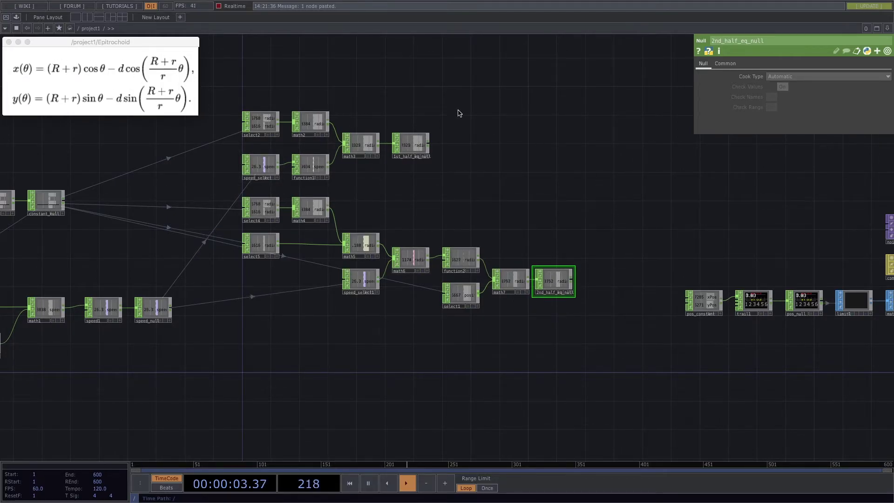
Move the entire slider, speed and equation network farther from pos_constant to free space in front of it
drag(671, 361, 871, 340)
scroll(638, 366, down, 4)
drag(721, 385, 213, 113)
drag(628, 187, 544, 187)
click(648, 226)
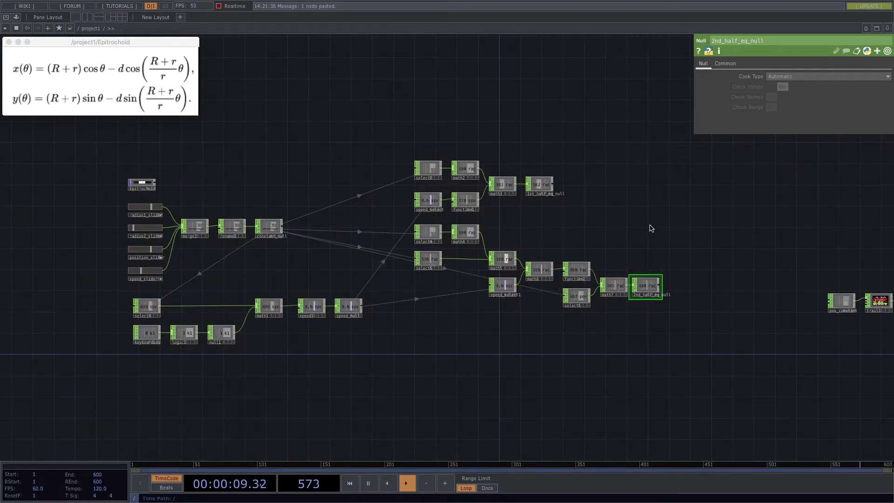
Move 1st_half_eq_null away from math3 so it lines up vertically above 2nd_half_eq_null
drag(648, 226, 544, 236)
scroll(544, 236, up, 3)
drag(401, 189, 526, 182)
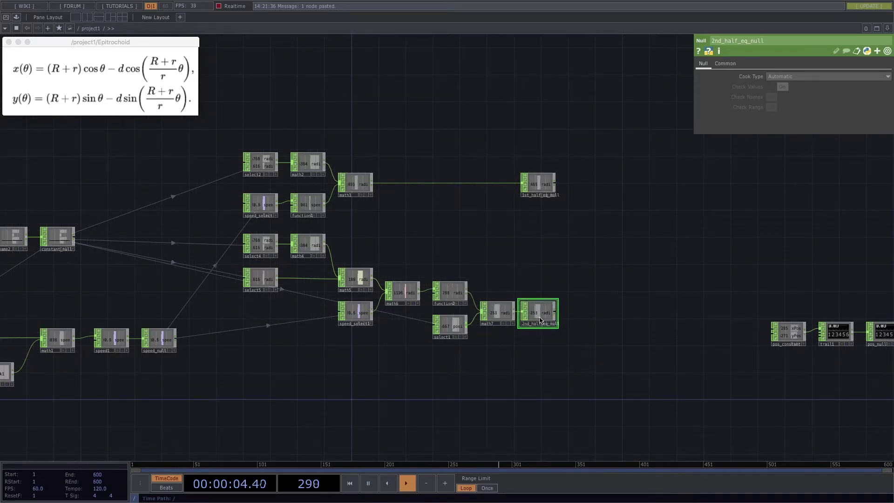
Add a Math CHOP after 1st_half_eq_null and connect 2nd_half_eq_null to it as the second input
scroll(596, 278, up, 5)
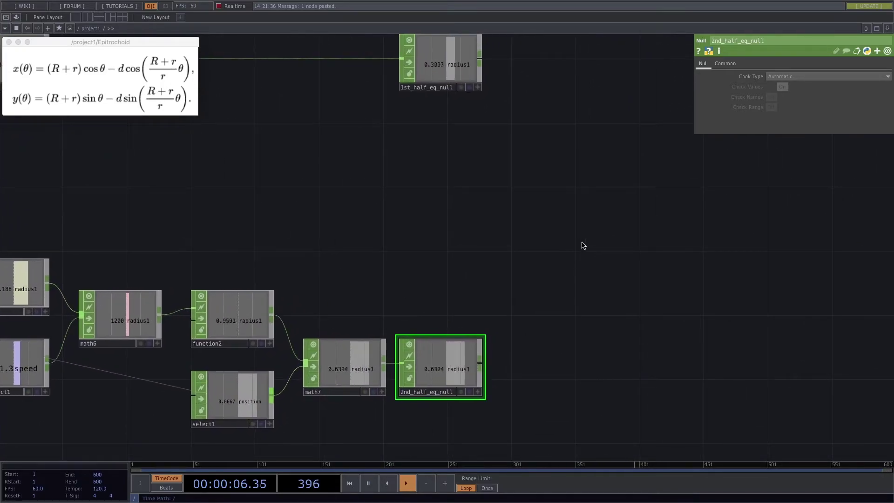
scroll(584, 245, down, 5)
drag(525, 178, 508, 171)
drag(472, 123, 482, 124)
drag(564, 278, 557, 276)
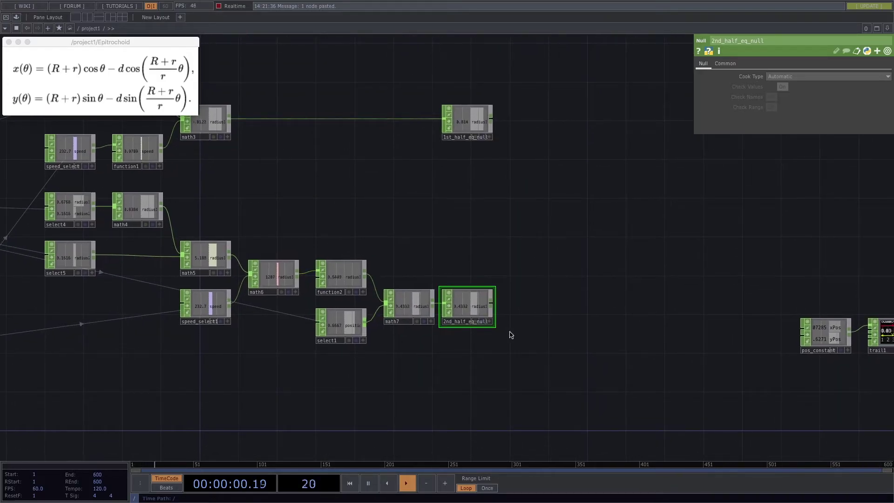
right_click(494, 123)
click(529, 71)
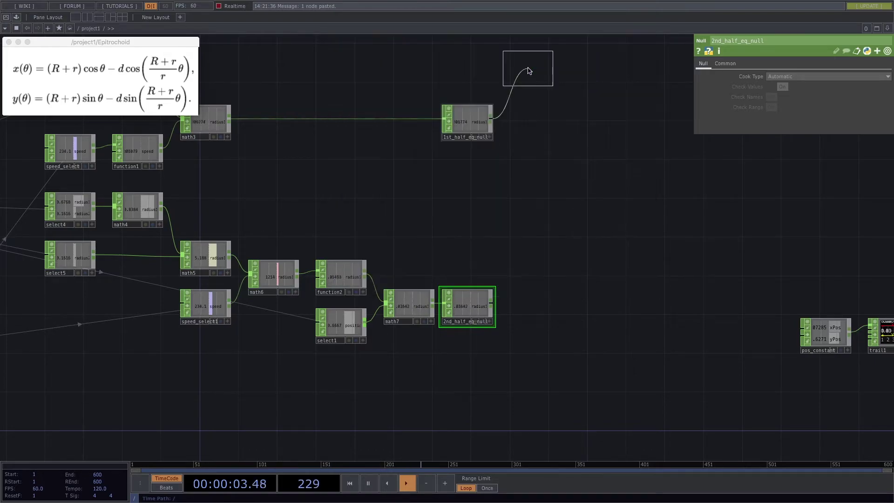
click(545, 200)
click(521, 196)
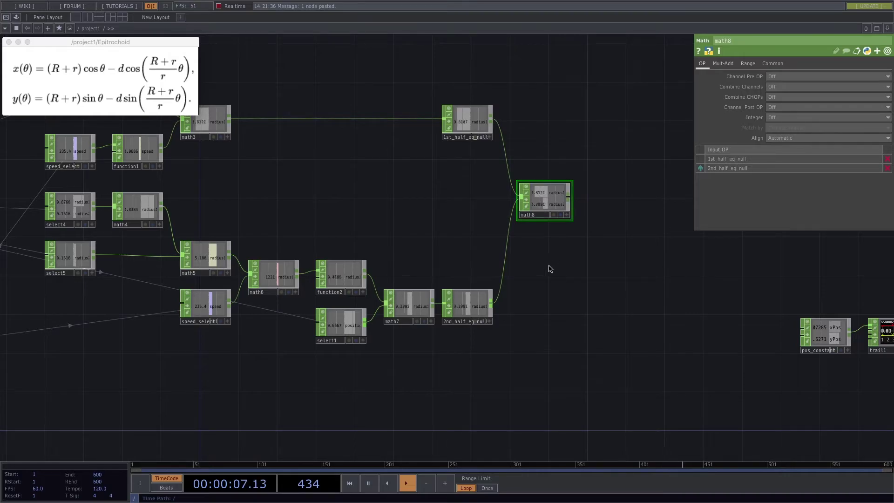
Set math8 to combine its two input CHOPs by Subtract
scroll(551, 267, up, 5)
click(798, 96)
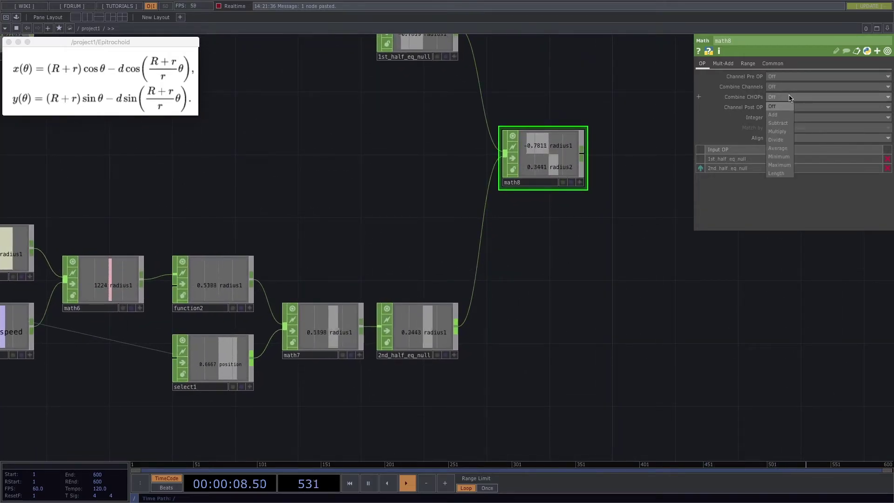
click(783, 125)
Add a Rename CHOP connected to the output of math8 and place it beside it
scroll(567, 278, down, 1)
scroll(566, 278, down, 1)
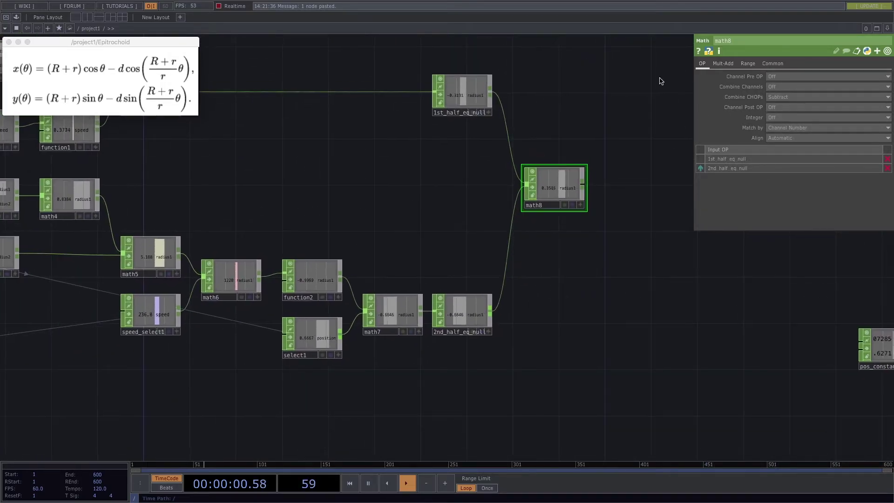
drag(538, 287, 513, 296)
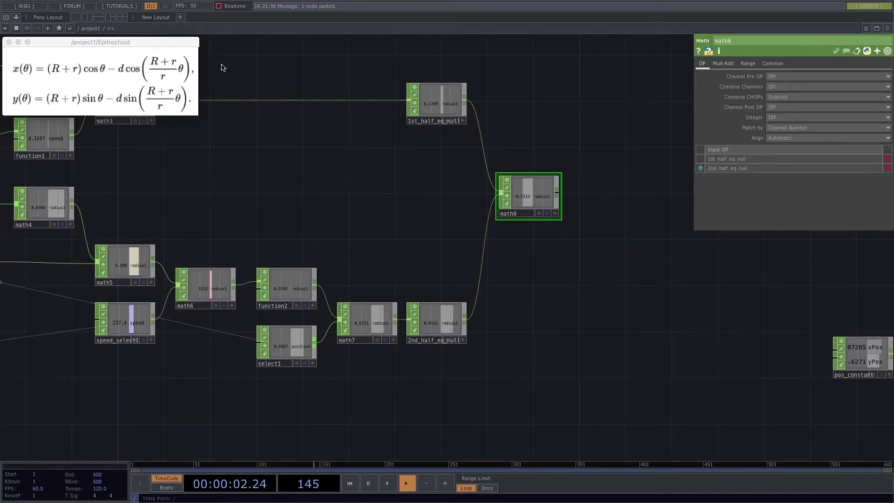
drag(562, 246, 485, 256)
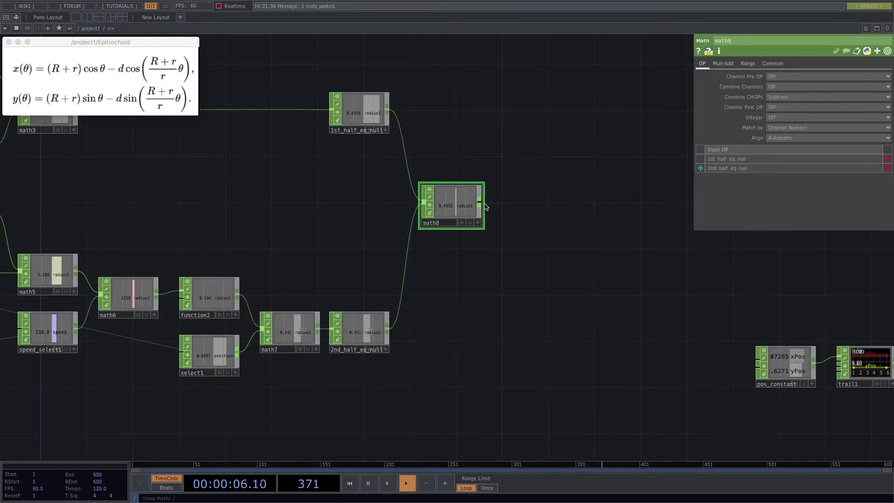
right_click(485, 207)
text(rena)
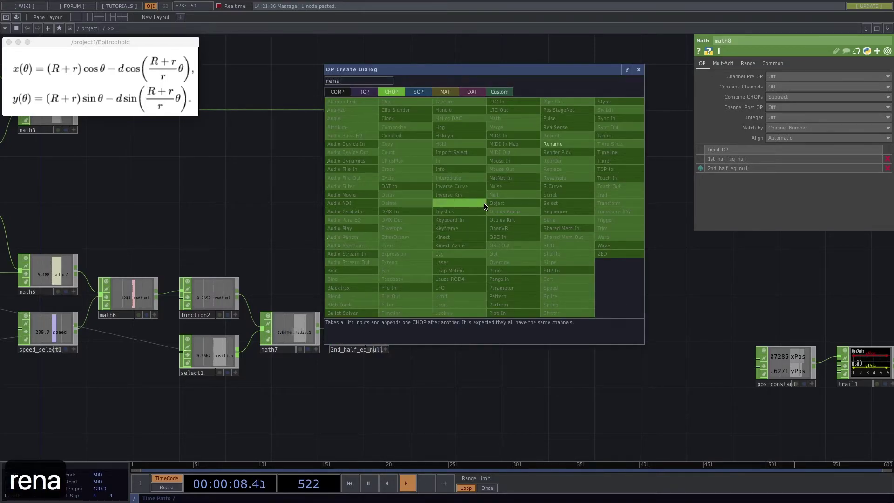
text(me)
key(Return)
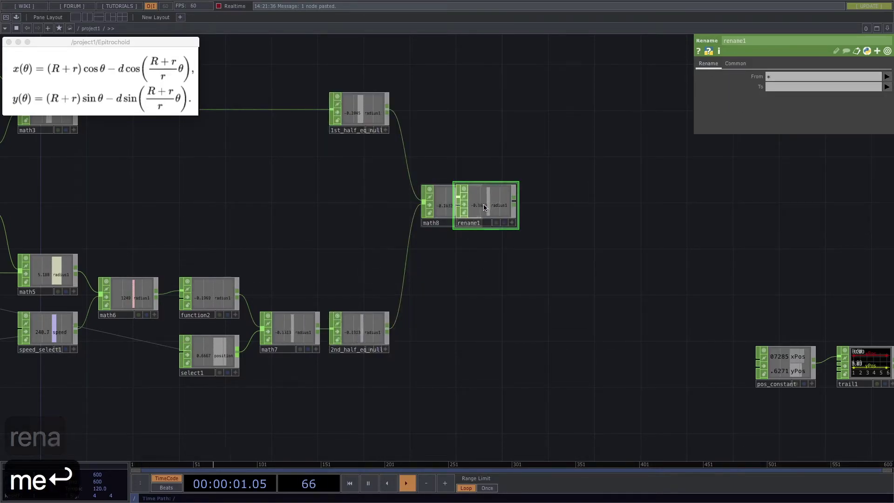
click(521, 204)
Make rename1 rename the incoming radius1 channel to xPos
scroll(605, 269, up, 8)
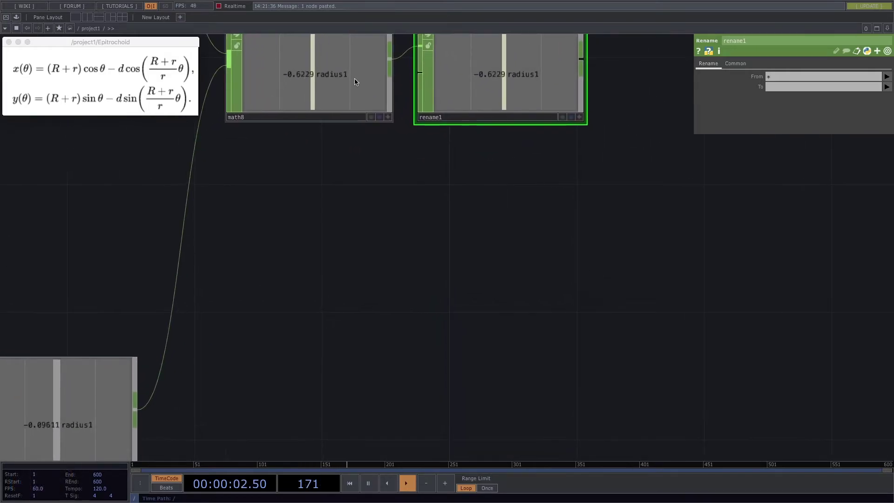
scroll(391, 164, down, 10)
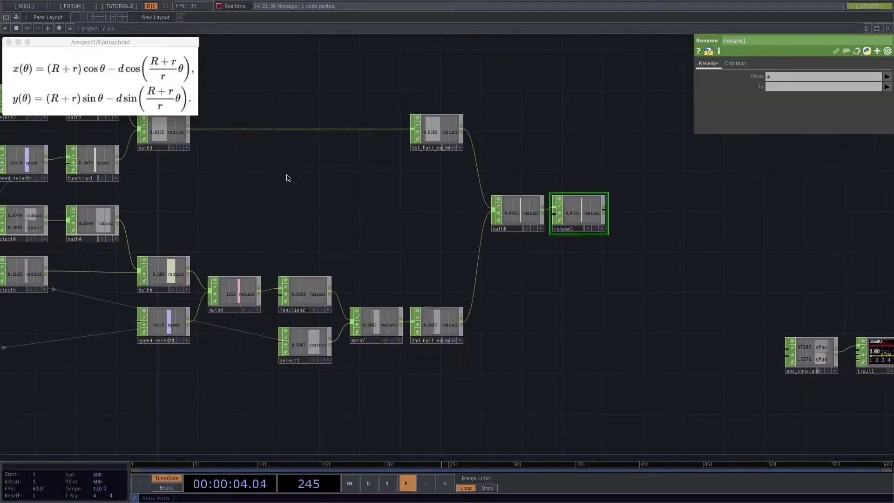
scroll(481, 328, up, 6)
key(Tab)
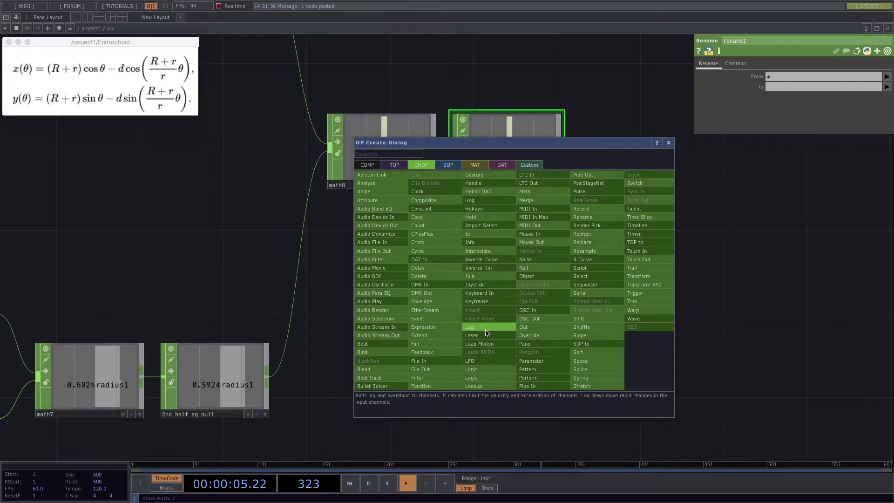
click(669, 142)
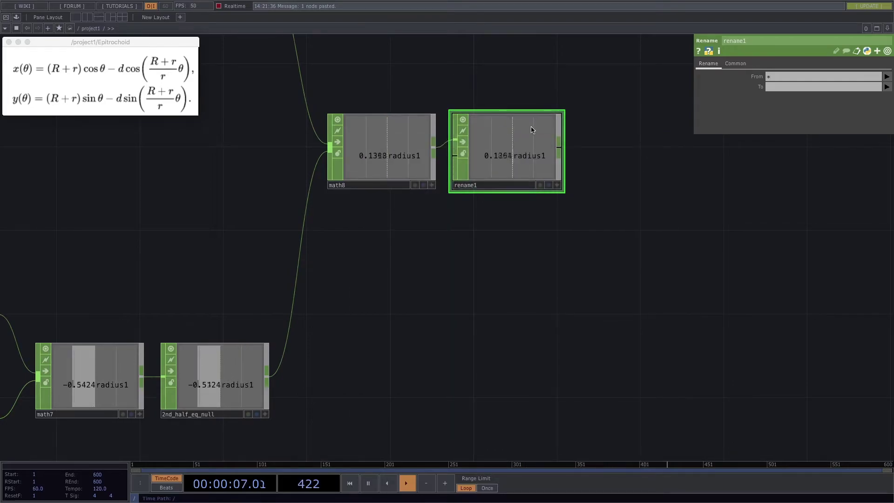
click(791, 87)
text(x)
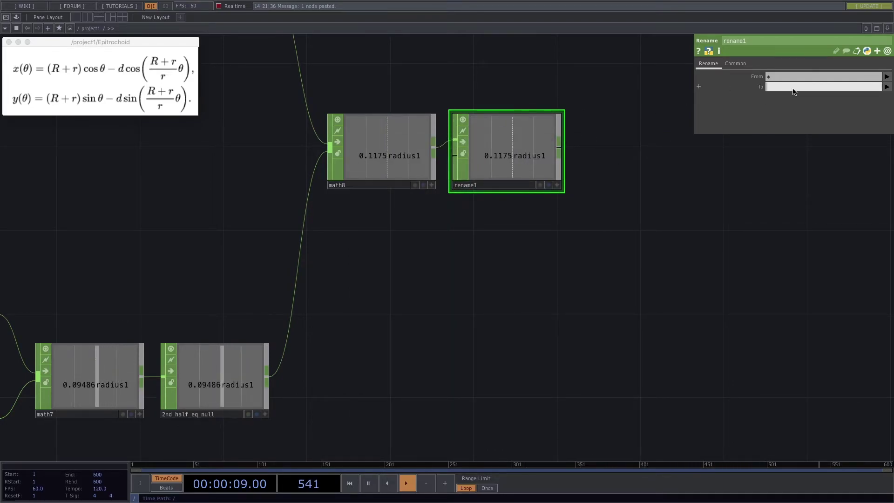
text(Pos)
key(Return)
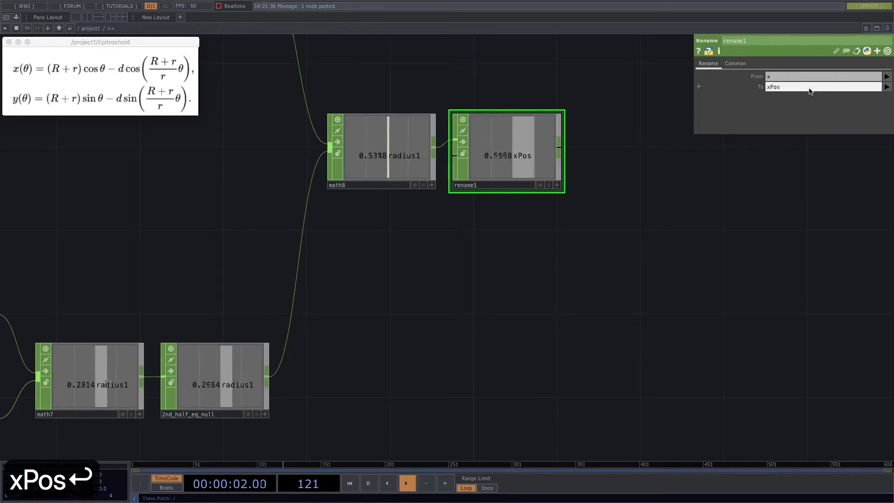
scroll(679, 220, down, 3)
drag(635, 170, 544, 181)
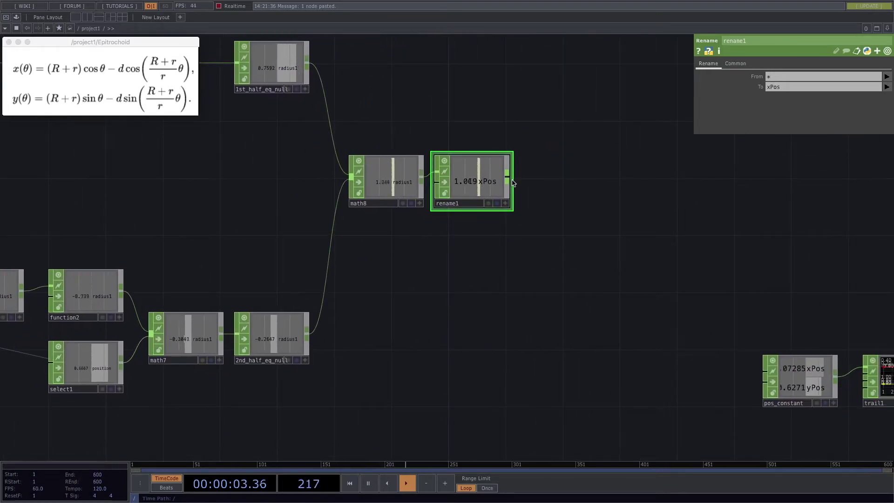
right_click(511, 181)
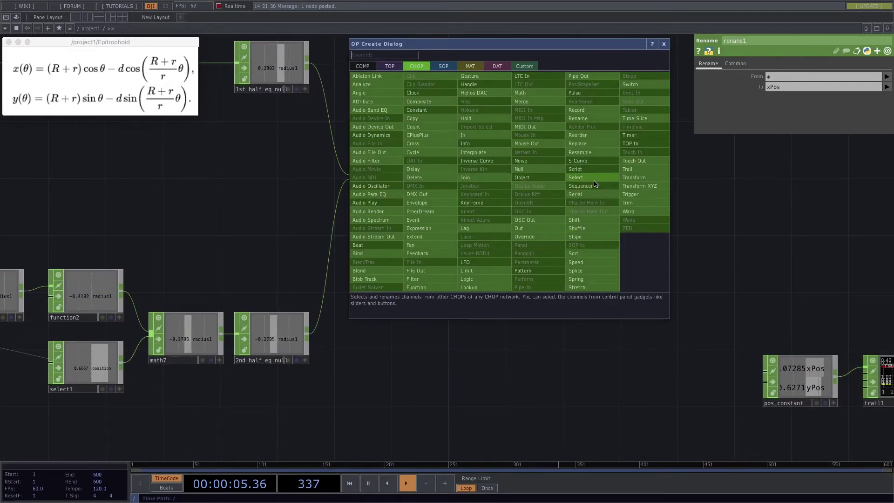
key(Escape)
key(Escape)
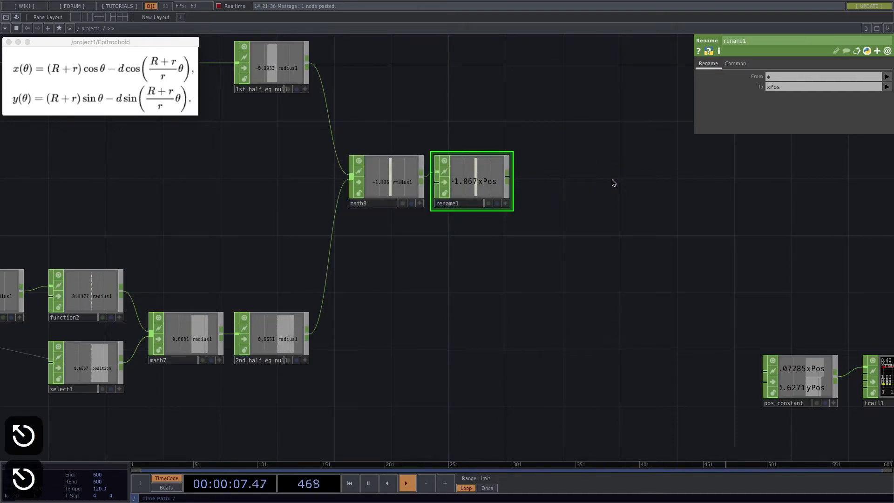
Append a Null CHOP to rename1 and rename it xPos_null
key(alt+n)
click(536, 182)
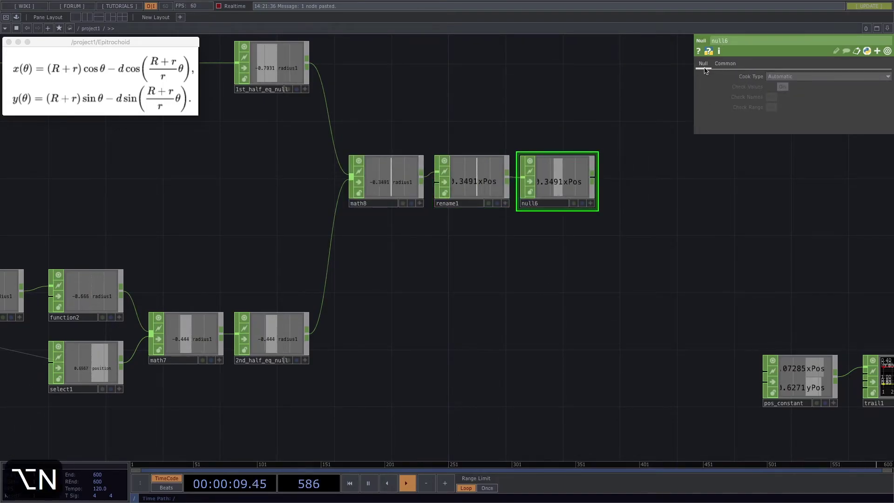
double_click(547, 203)
text(x)
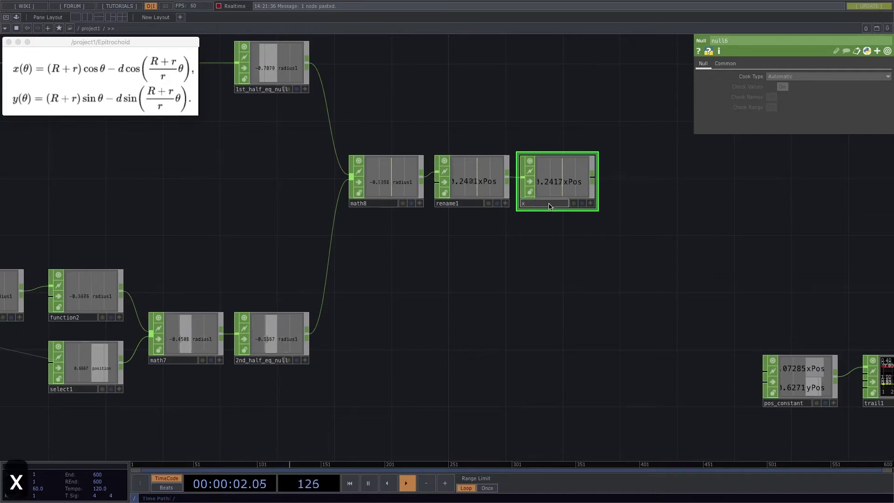
text(Pos_nul)
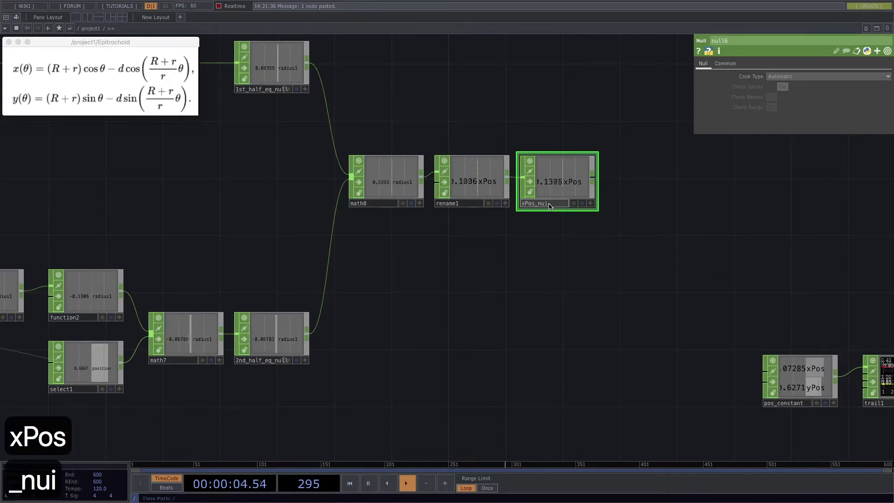
key(BackSpace)
text(ll)
key(Return)
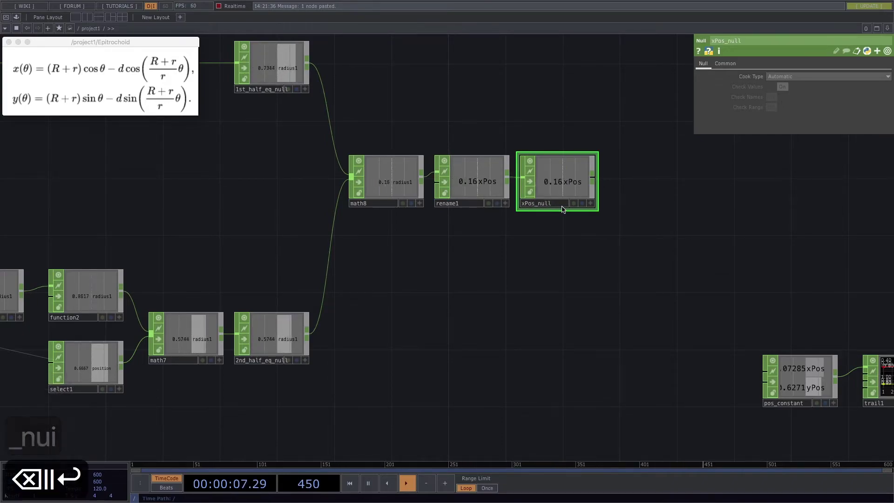
scroll(513, 291, down, 5)
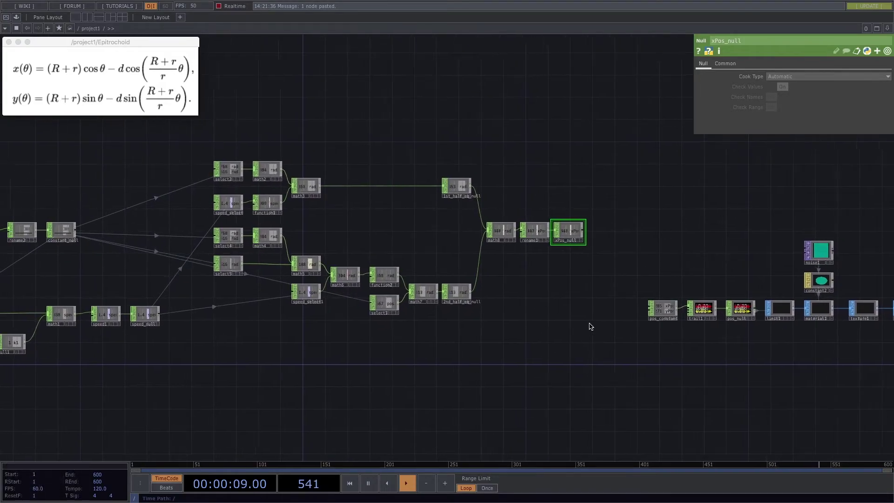
drag(585, 328, 624, 323)
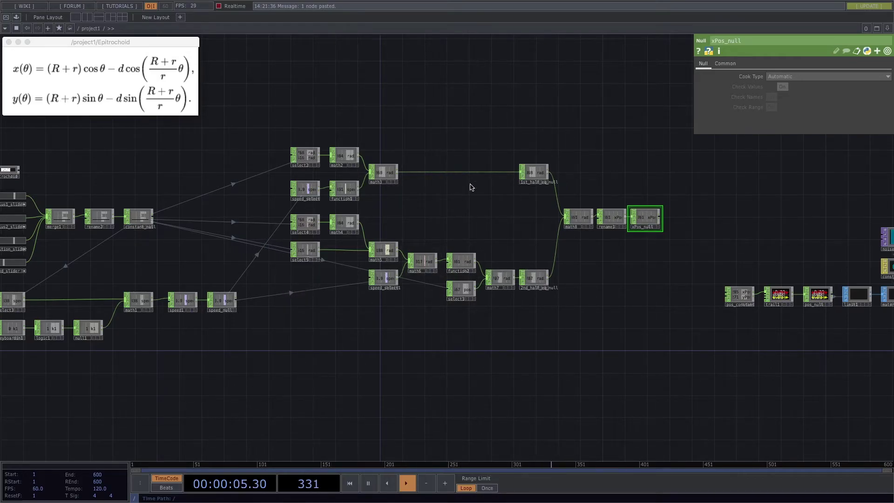
scroll(612, 321, up, 3)
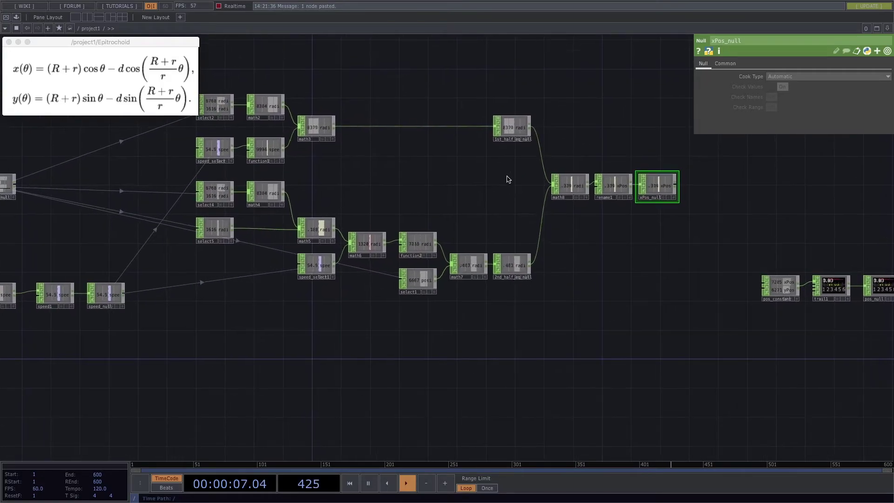
Select all the nodes of the x-equation network, from the select CHOPs through xPos_null, and move them upward to free space below
key(Tab)
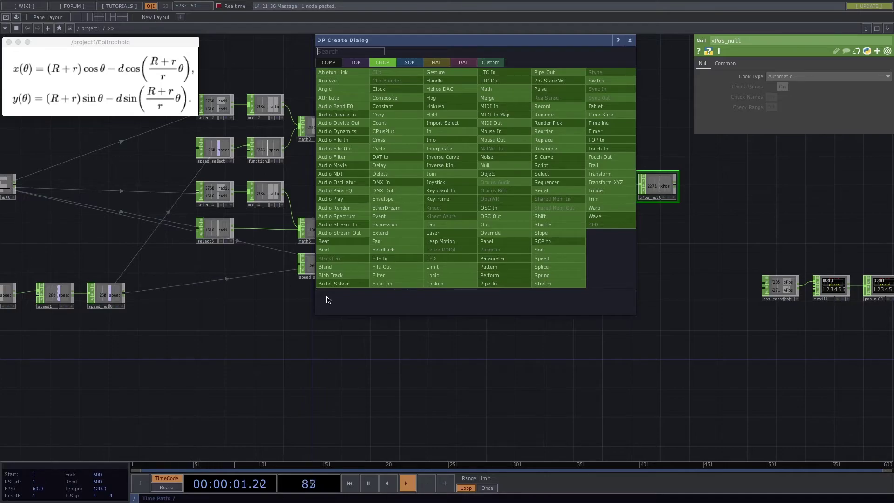
click(630, 41)
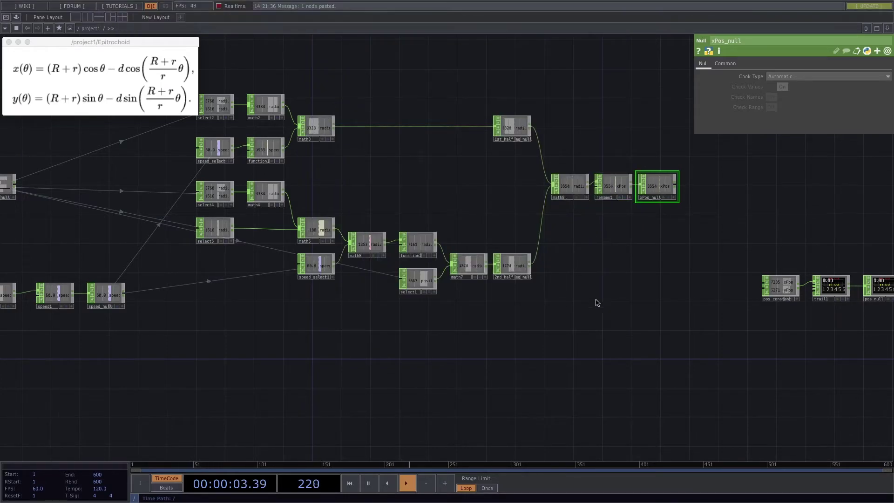
key(h)
drag(620, 273, 442, 293)
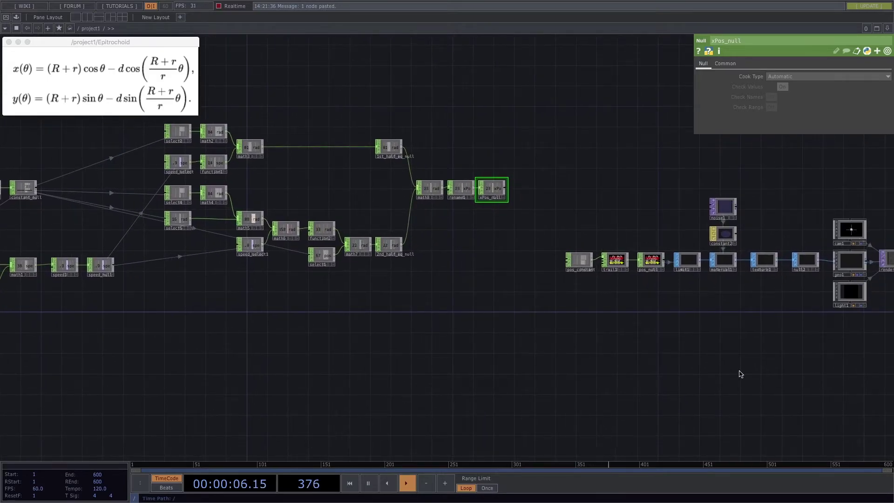
drag(479, 345, 622, 425)
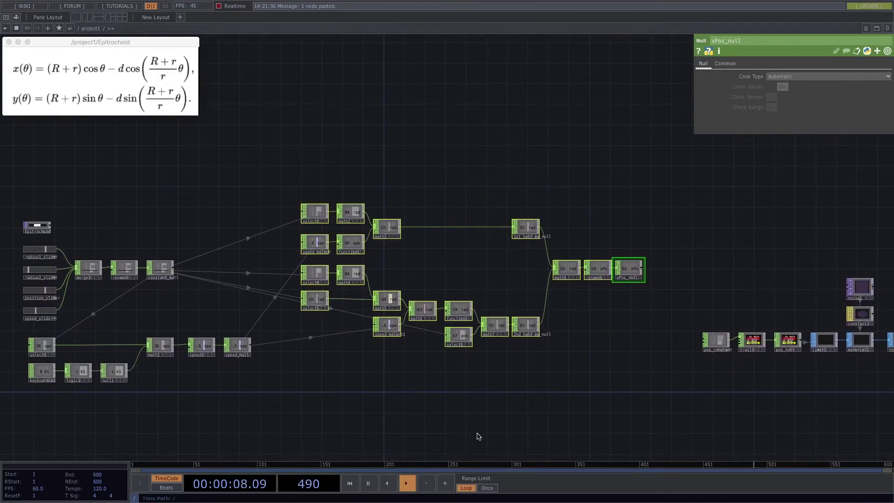
drag(498, 327, 496, 227)
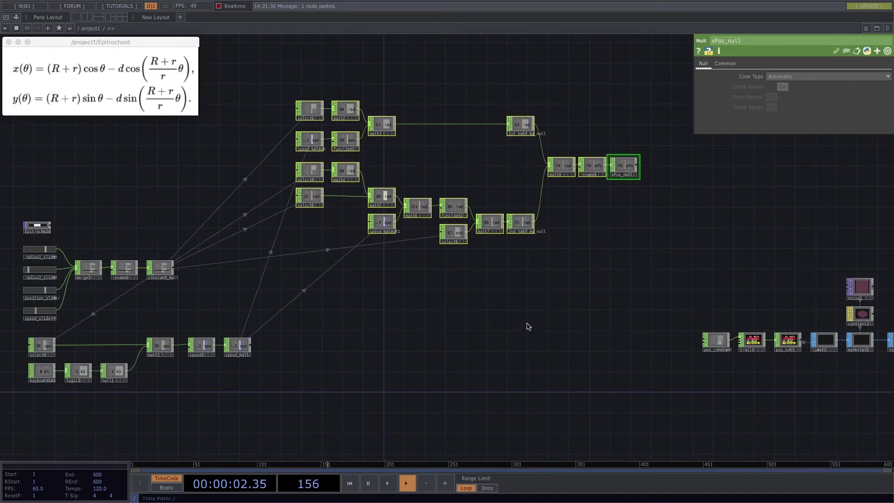
Duplicate the 19 selected x-equation nodes and place the copy directly below the original network
key(super+c)
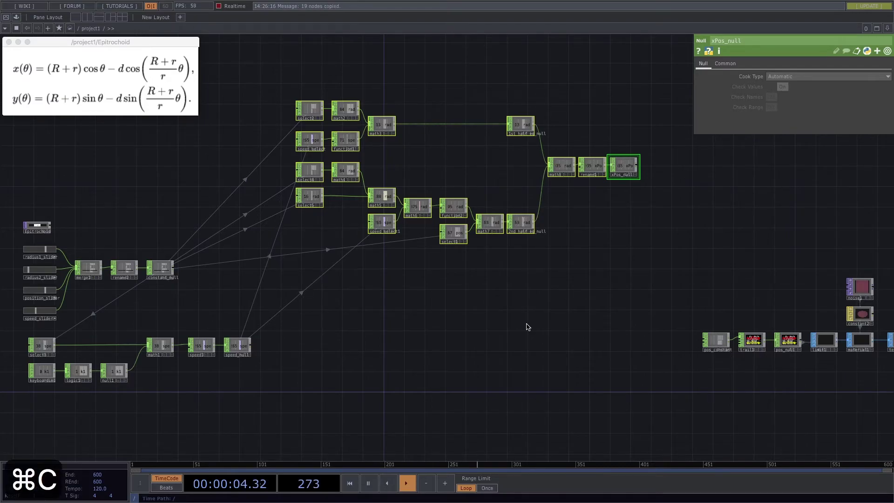
drag(679, 268, 276, 60)
key(super+v)
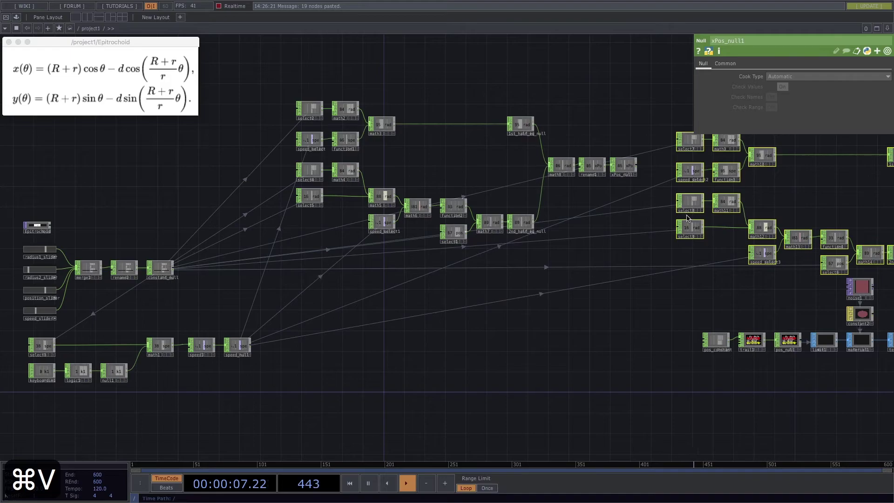
drag(680, 234, 314, 387)
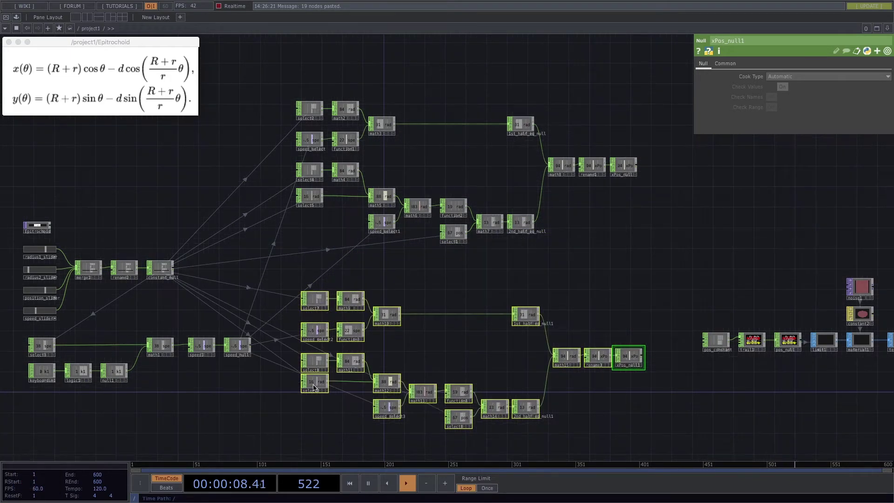
Select both the original and the duplicated equation networks and shift them slightly downward together
drag(667, 444, 287, 58)
drag(304, 116, 299, 185)
drag(487, 355, 454, 241)
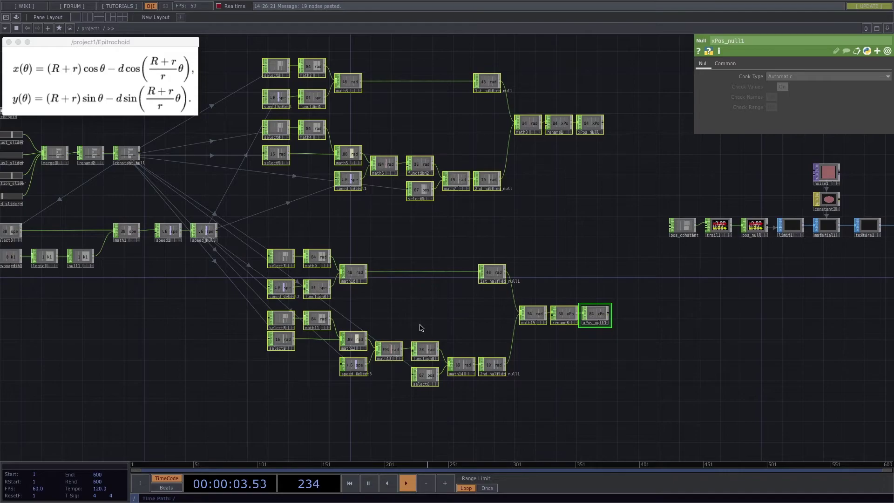
Change the function of function3 in the duplicated network to Sine
scroll(422, 329, up, 5)
key(Tab)
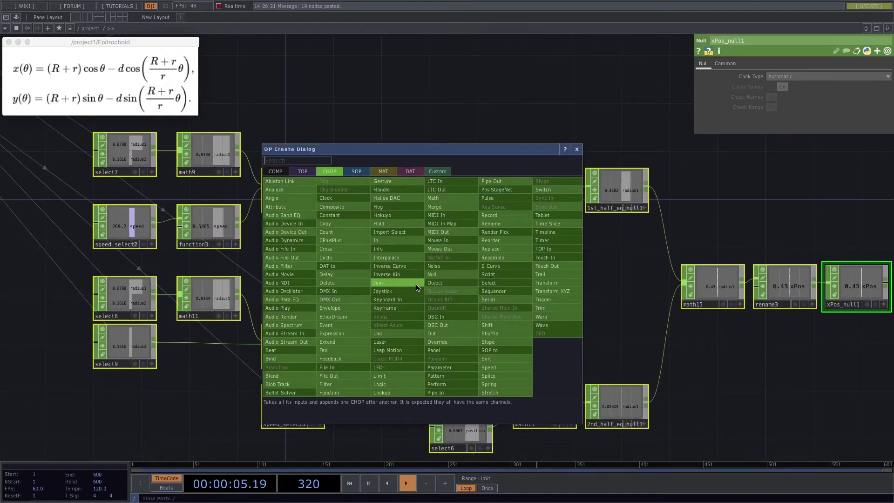
click(576, 150)
drag(458, 276, 515, 261)
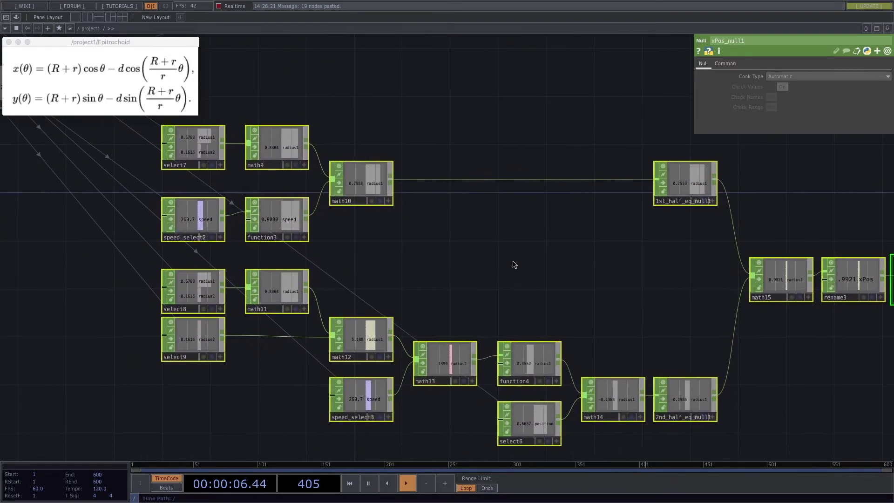
scroll(493, 266, down, 3)
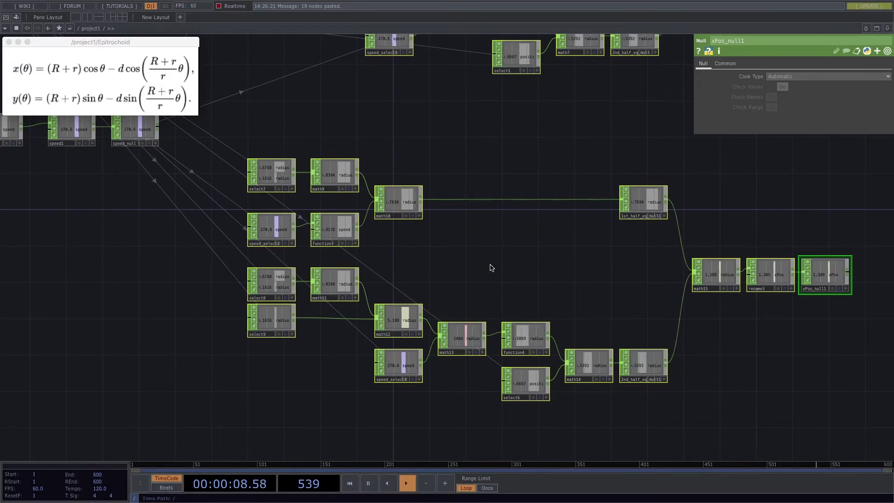
mouse_move(503, 268)
mouse_down()
mouse_move(431, 276)
mouse_move(489, 264)
mouse_up()
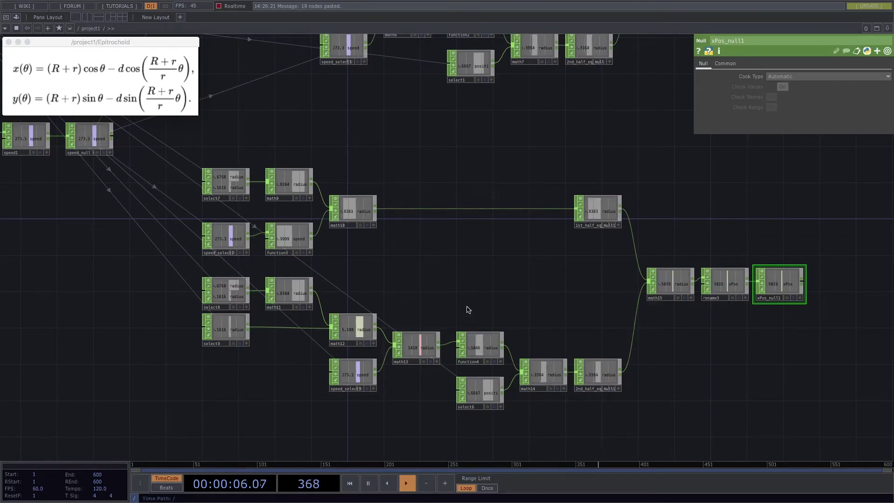
click(286, 240)
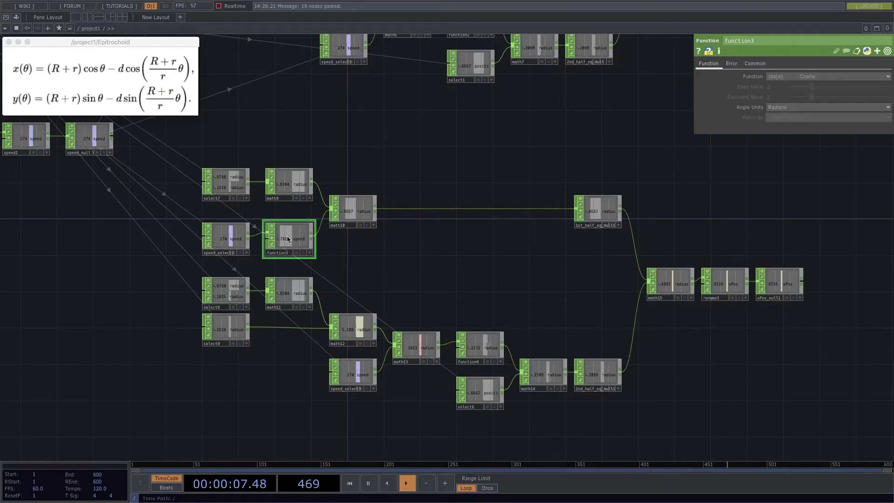
click(841, 78)
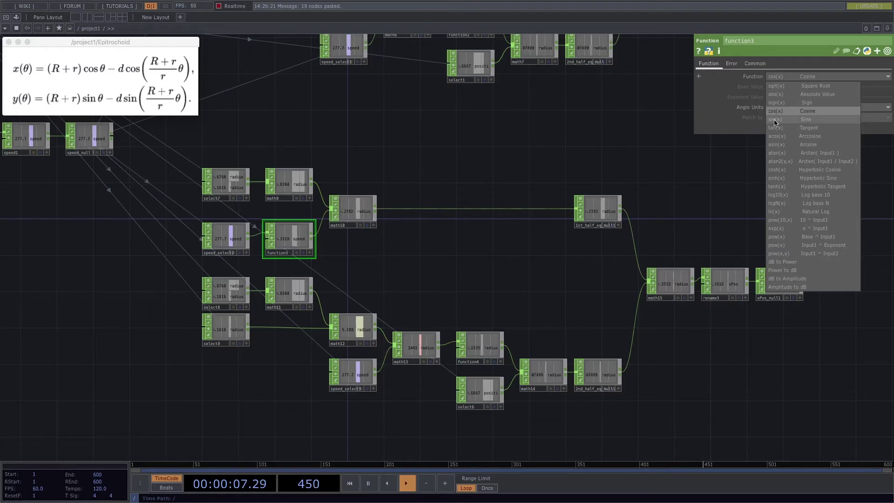
click(813, 120)
Change the function of function4 in the second half of the duplicated equation to Sine
scroll(419, 306, right, 7)
scroll(420, 306, down, 5)
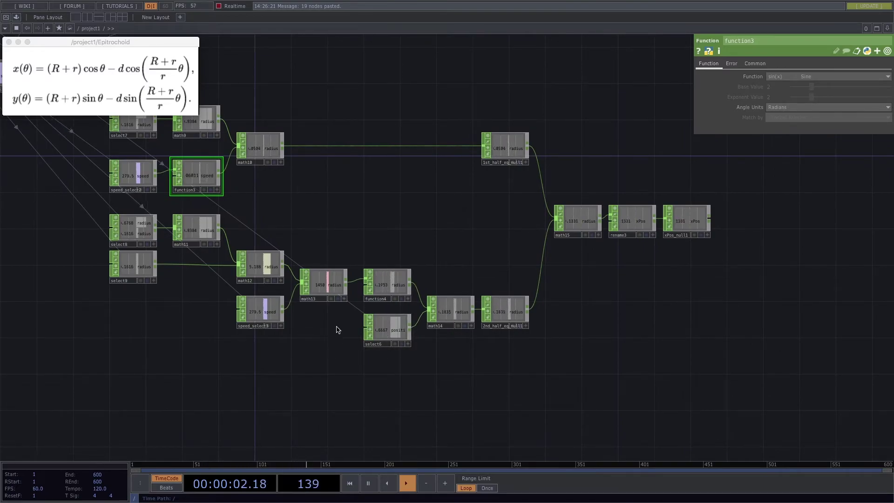
click(392, 271)
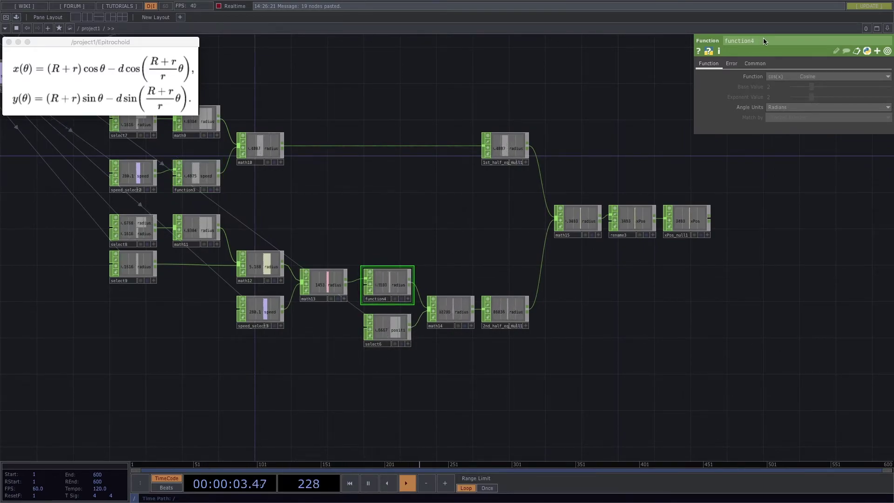
click(820, 77)
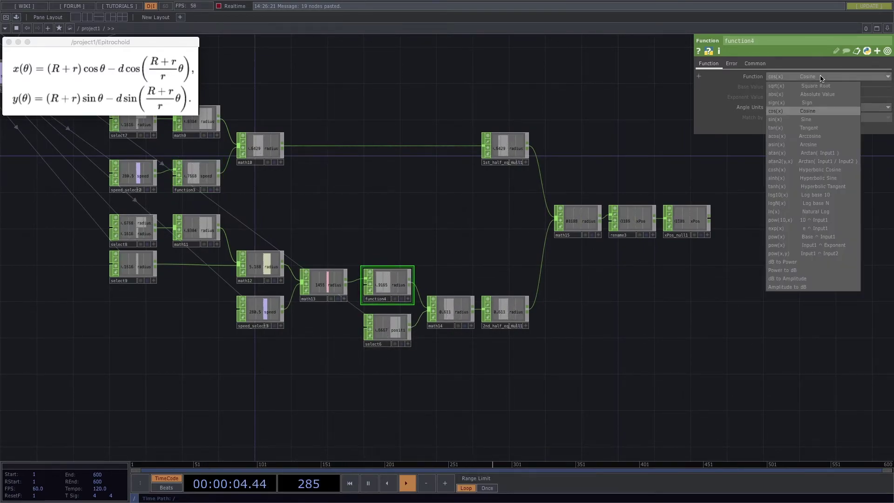
click(805, 120)
Make rename3 in the duplicated network rename its channel to yPos
scroll(456, 247, up, 2)
scroll(461, 248, down, 5)
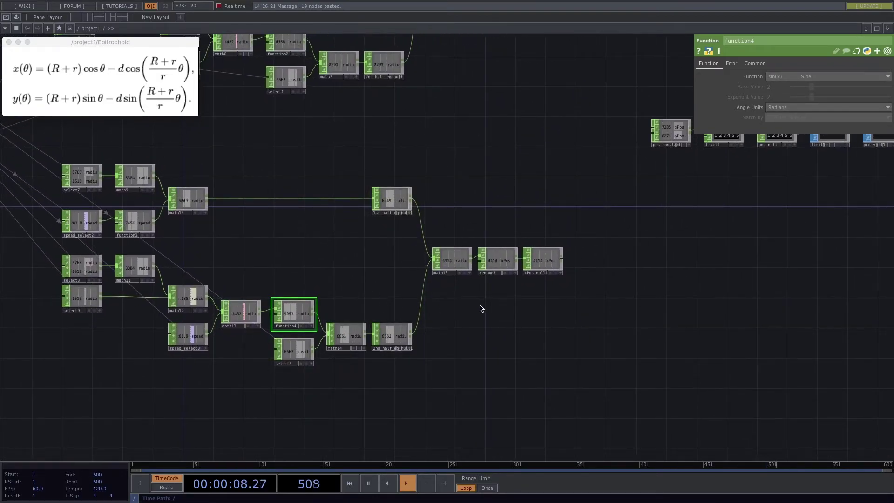
scroll(554, 305, up, 5)
drag(516, 328, 443, 363)
click(344, 255)
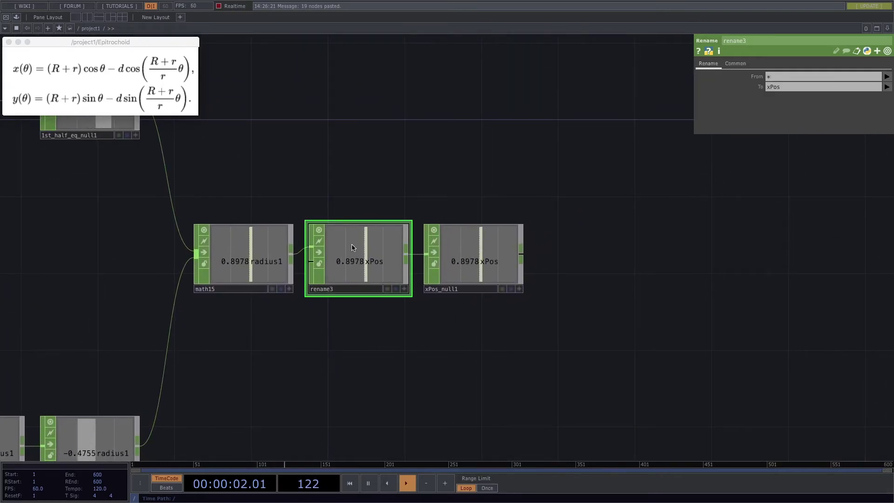
click(773, 92)
key(BackSpace)
text(y)
key(Return)
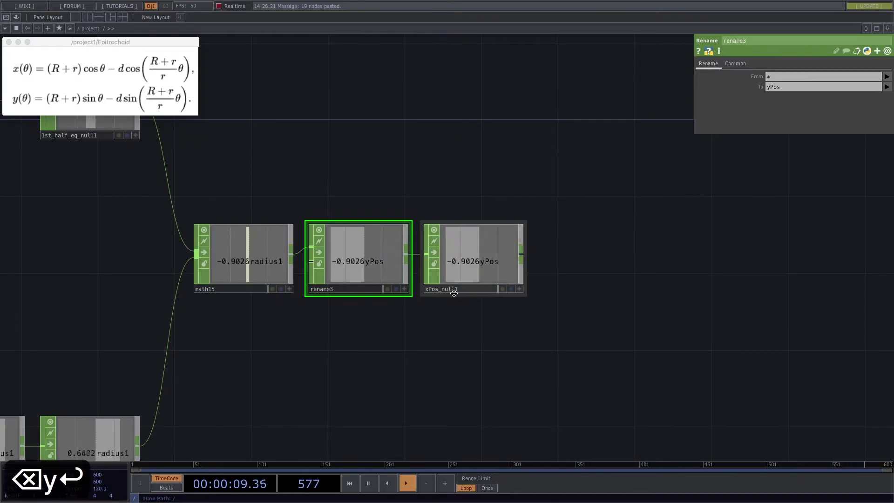
Rename the duplicated null xPos_null1 as yPos_null
click(438, 290)
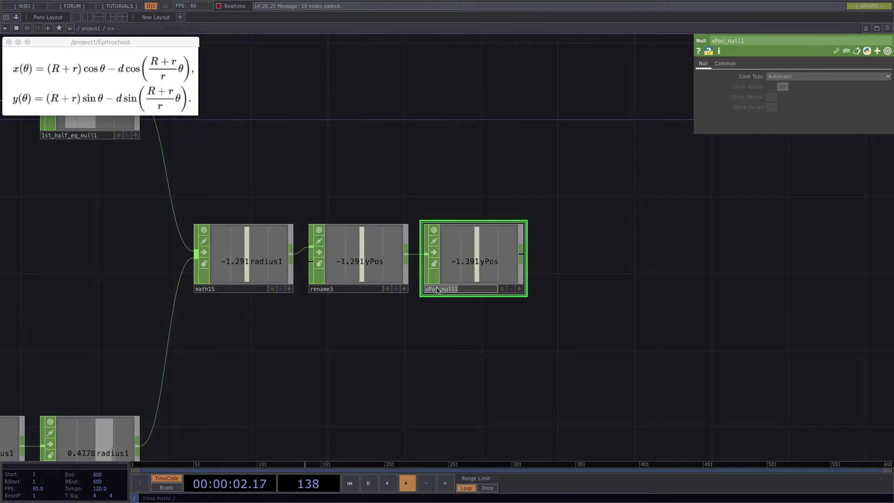
text(yPos_null)
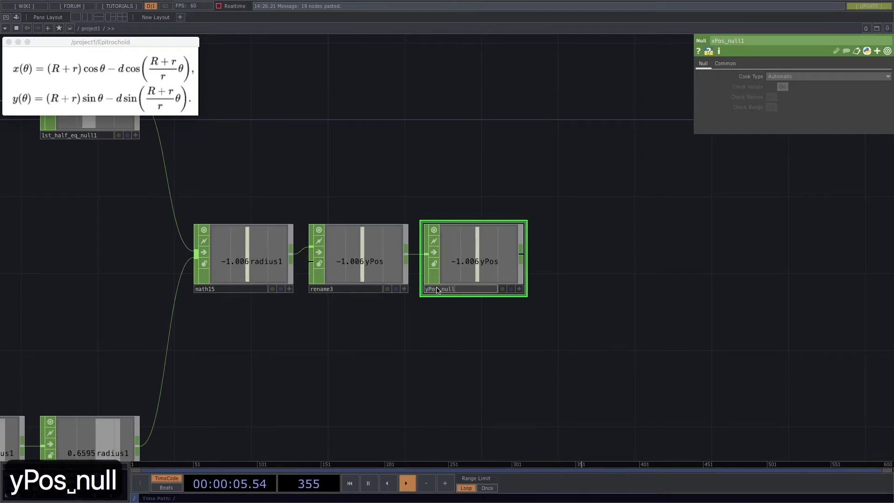
key(Return)
Delete the pos_constant CHOP that feeds trail1
scroll(559, 320, down, 10)
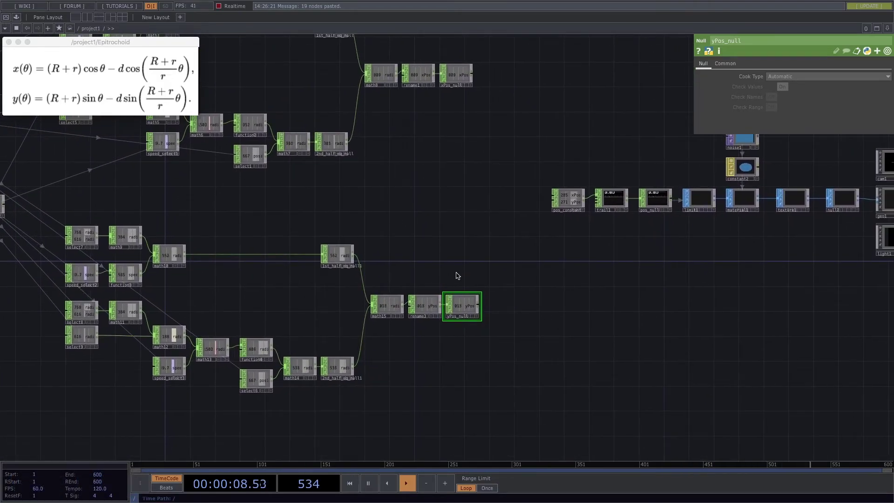
scroll(521, 289, right, 3)
scroll(521, 288, up, 1)
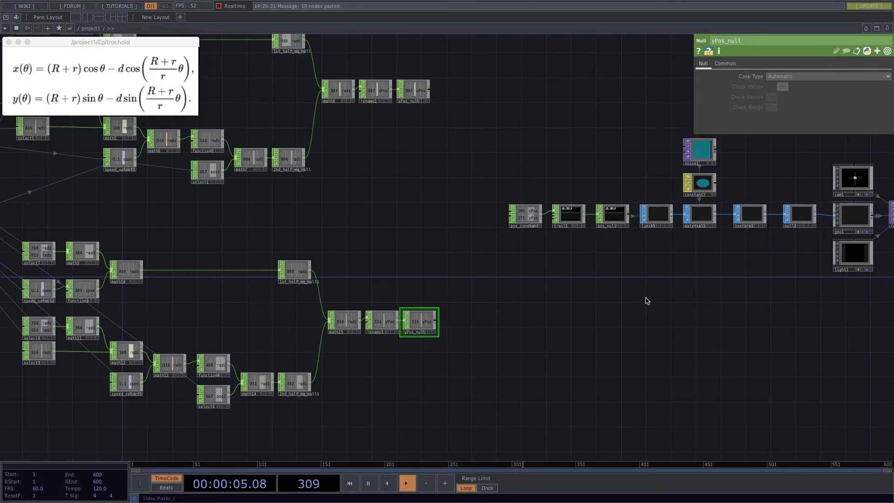
scroll(540, 278, up, 5)
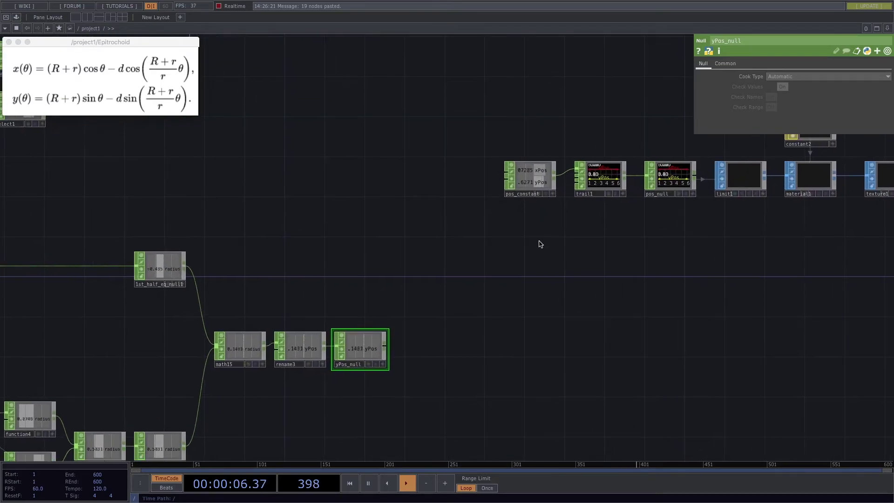
click(534, 220)
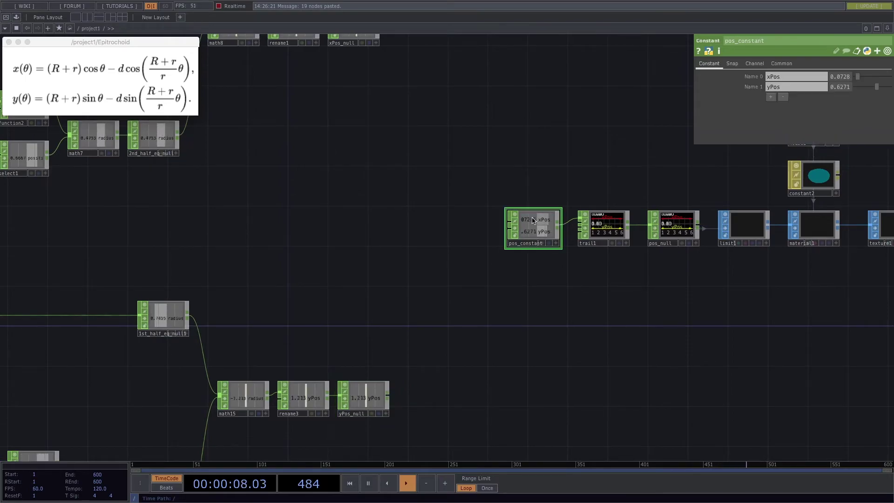
key(BackSpace)
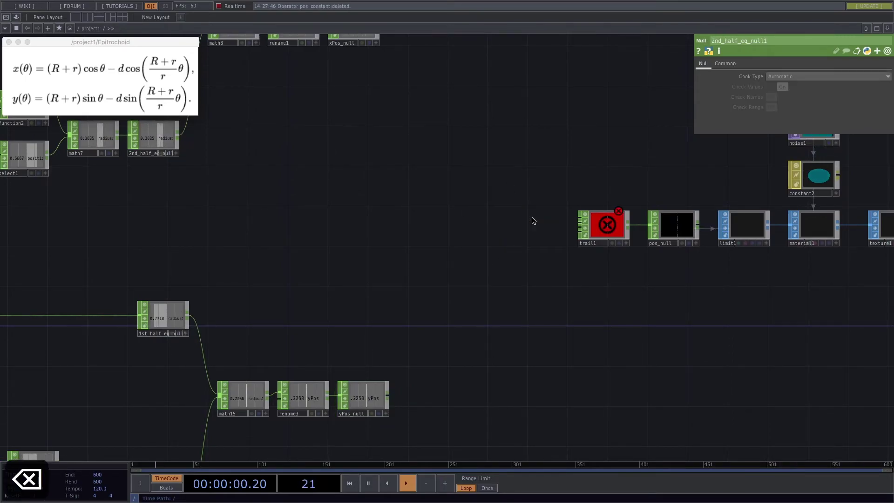
Add a Merge CHOP in front of trail1 and connect xPos_null and yPos_null to its input
double_click(480, 233)
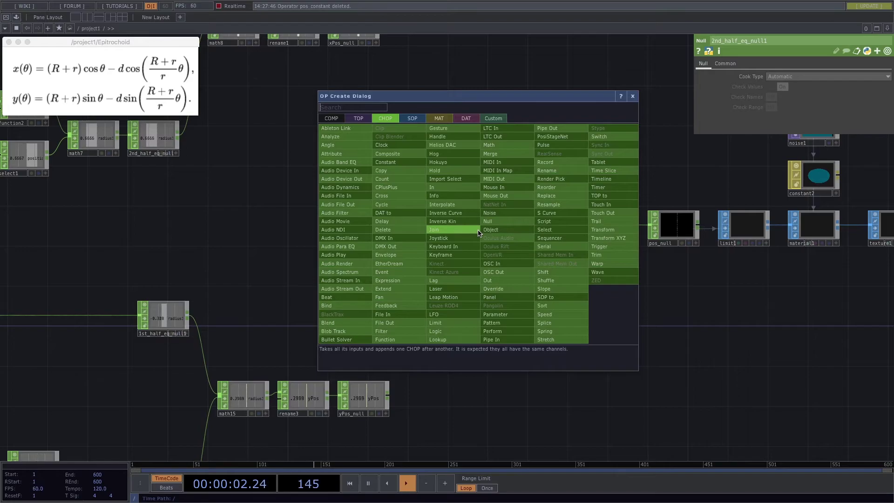
click(493, 153)
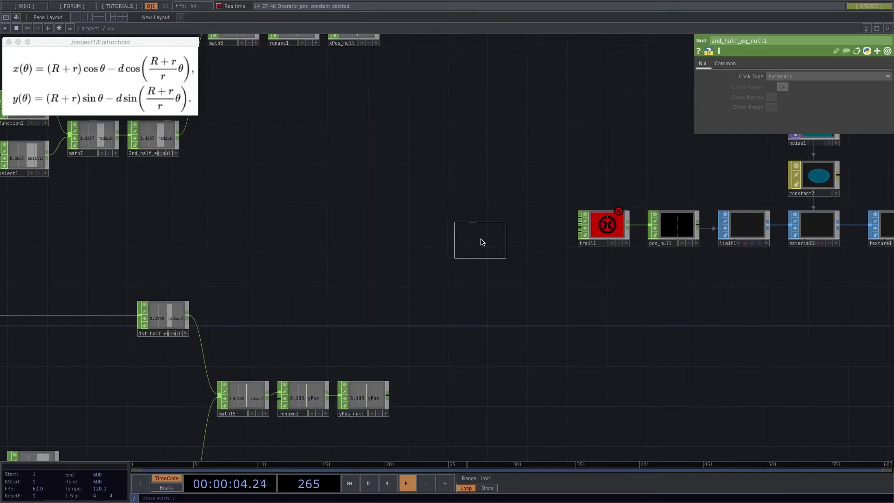
click(482, 235)
scroll(391, 173, down, 5)
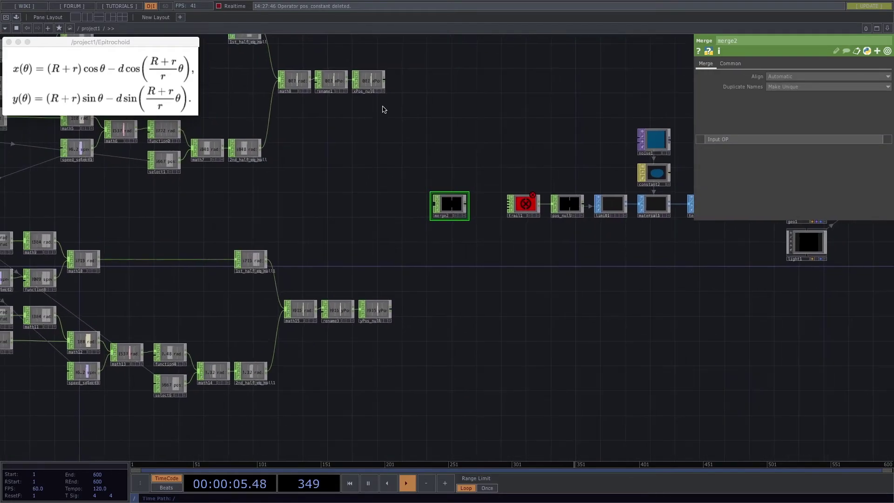
drag(424, 199, 430, 214)
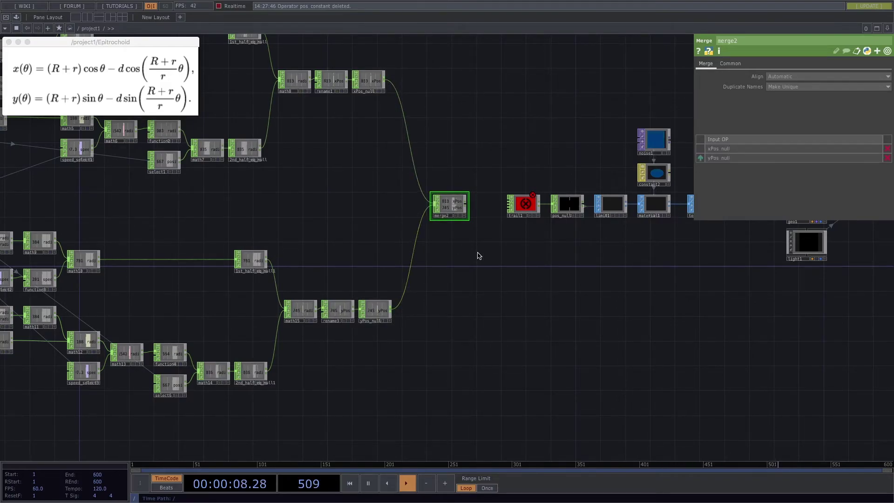
Connect the output of merge2 to the first input of trail1
scroll(484, 247, up, 5)
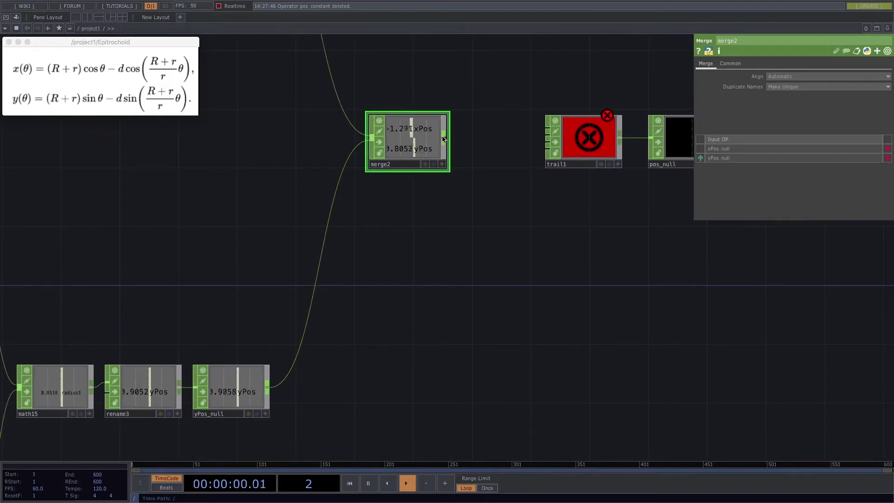
drag(445, 139, 548, 137)
scroll(589, 275, down, 5)
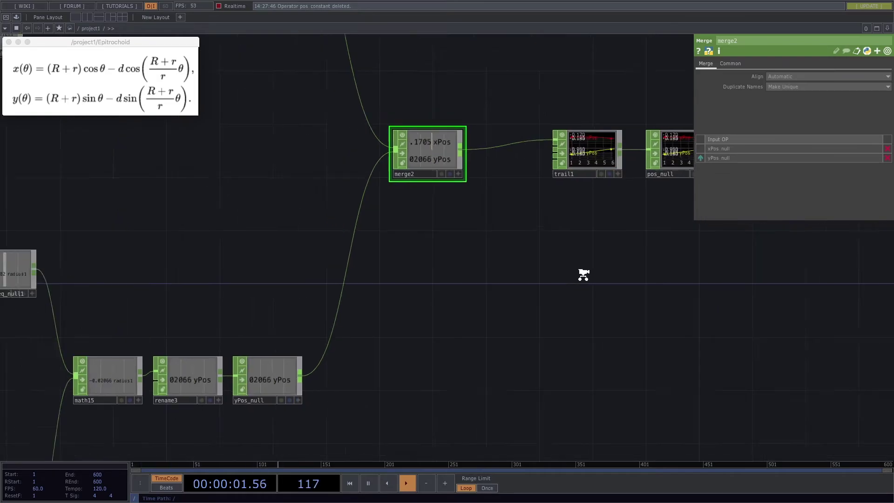
middle_drag(536, 290, 526, 292)
mouse_move(678, 323)
mouse_down()
mouse_move(593, 326)
mouse_move(691, 307)
mouse_move(764, 310)
mouse_move(389, 331)
mouse_up()
drag(738, 353, 482, 361)
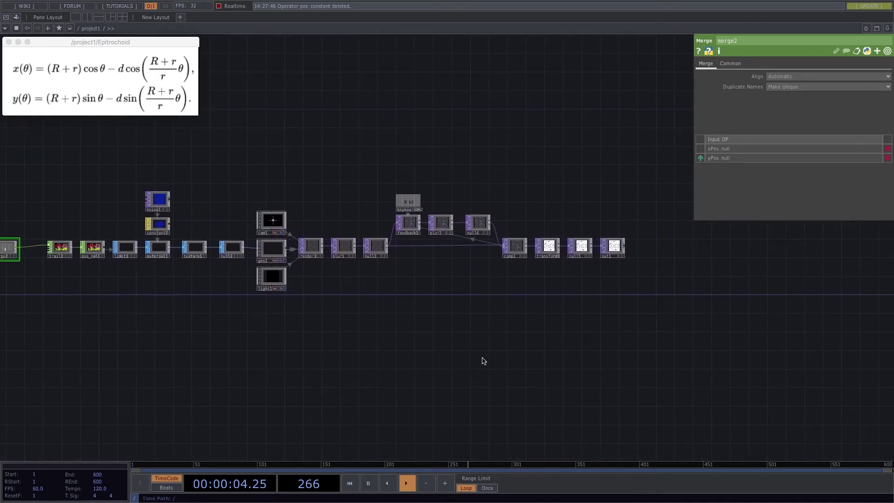
Display the out1 TOP as the network background, toggle the drawing motion, and reset the feedback to restart the spirograph
click(621, 255)
drag(525, 331, 454, 267)
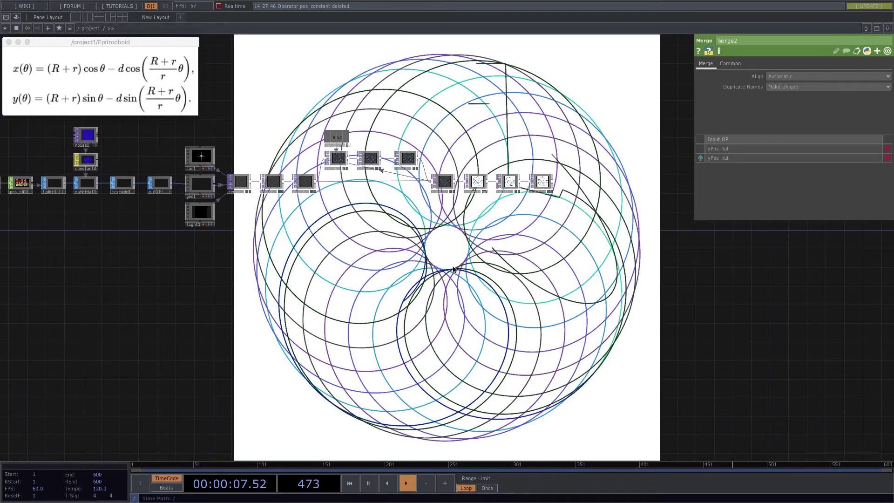
key(1)
key(1)
key(2)
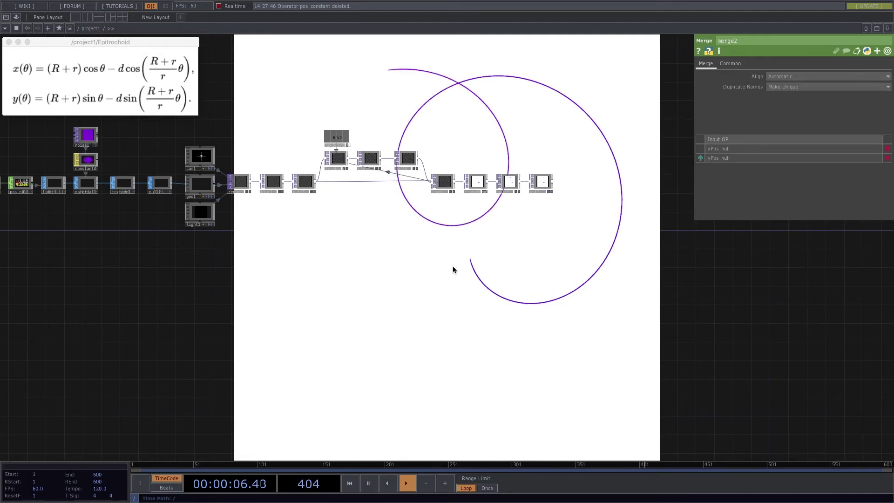
key(F12)
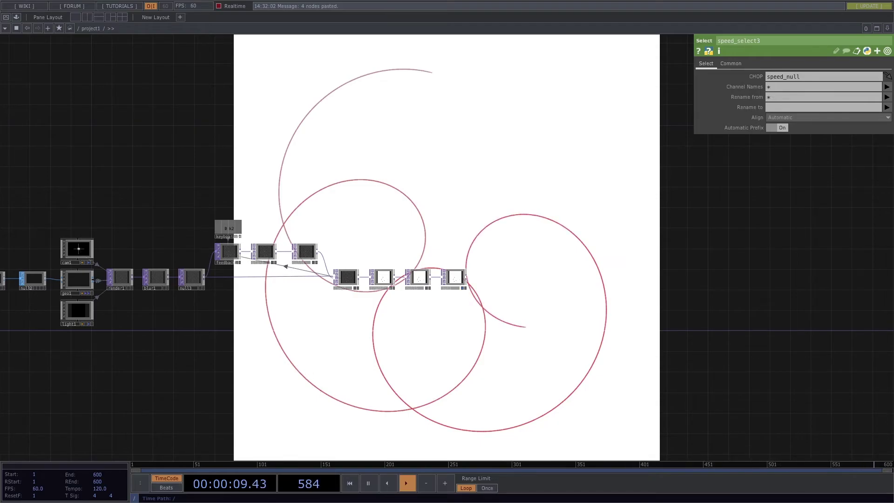
Review the complete network from the x and y equation branches through merge2 and the trail to the render and feedback chain
key(h)
scroll(193, 357, up, 2)
drag(195, 357, 607, 352)
scroll(606, 352, down, 4)
drag(511, 388, 568, 336)
scroll(566, 359, down, 3)
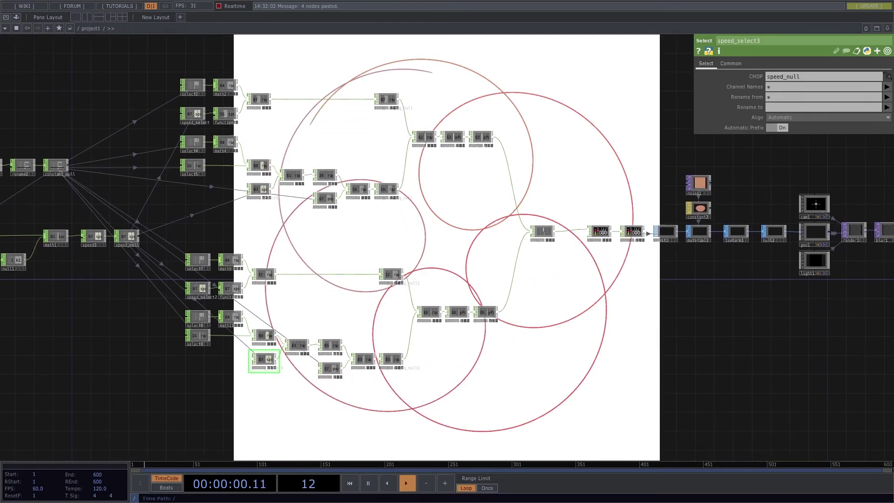
drag(318, 440, 285, 370)
key(Tab)
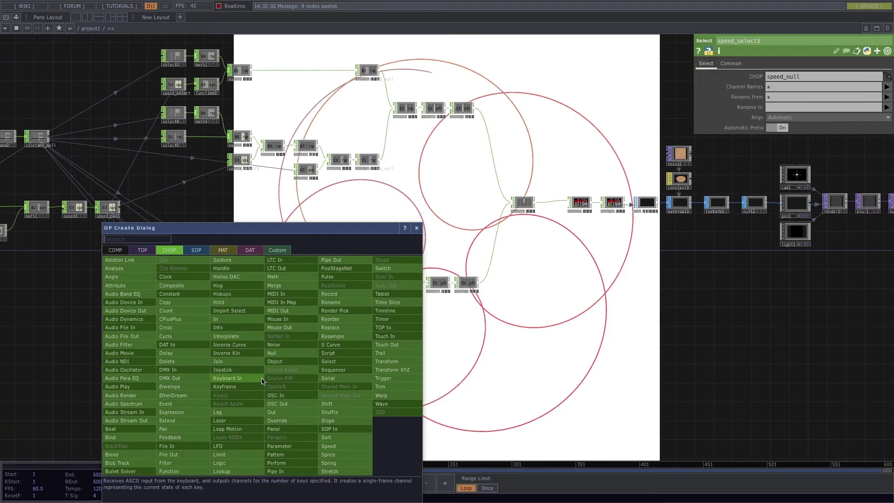
click(416, 228)
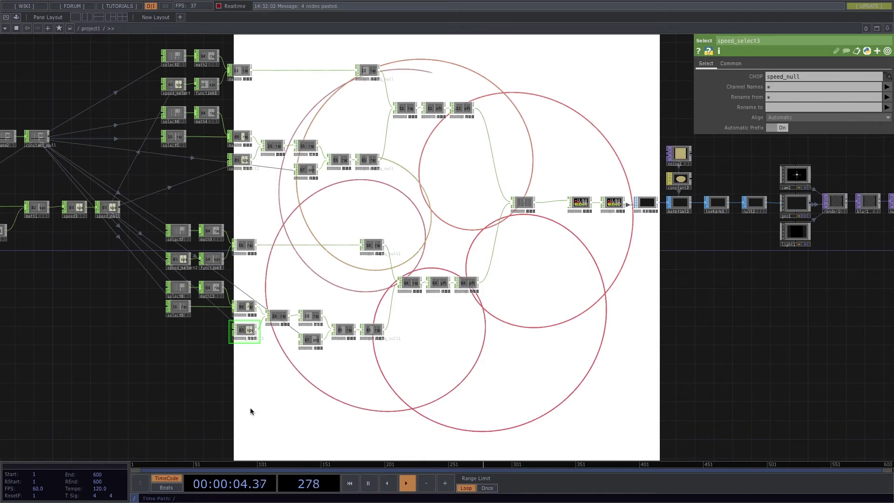
scroll(455, 433, down, 3)
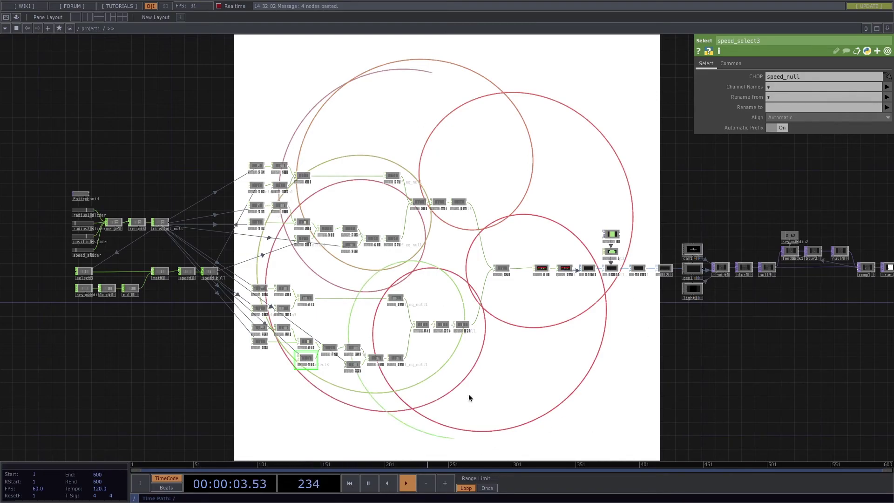
drag(607, 401, 390, 366)
drag(627, 358, 541, 361)
drag(342, 333, 472, 341)
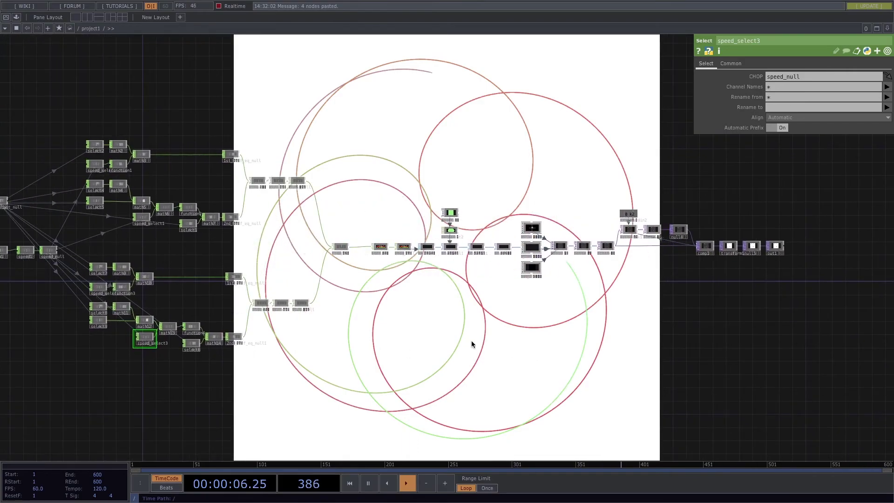
Pause the timeline and examine the slider inputs, the speed chain and the x and y equation branches
key(space)
scroll(120, 369, up, 4)
drag(192, 371, 677, 403)
drag(313, 333, 254, 383)
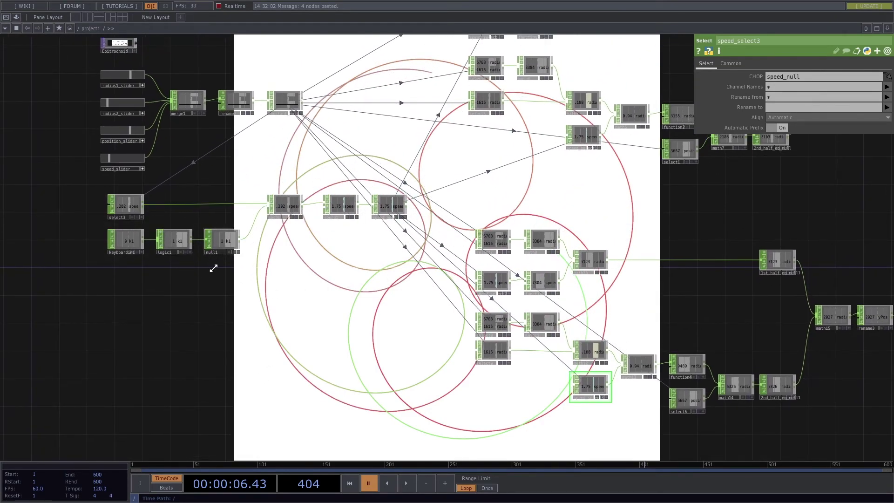
scroll(359, 281, up, 3)
drag(196, 298, 250, 292)
scroll(210, 340, down, 5)
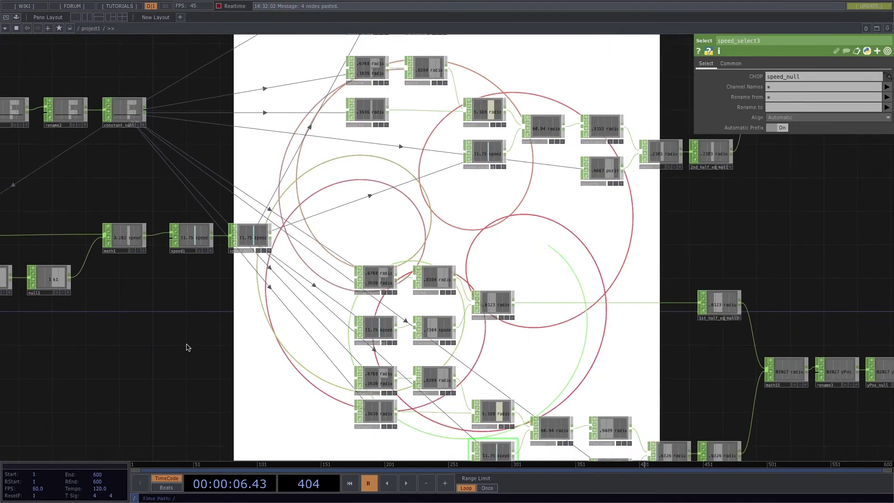
scroll(494, 363, down, 1)
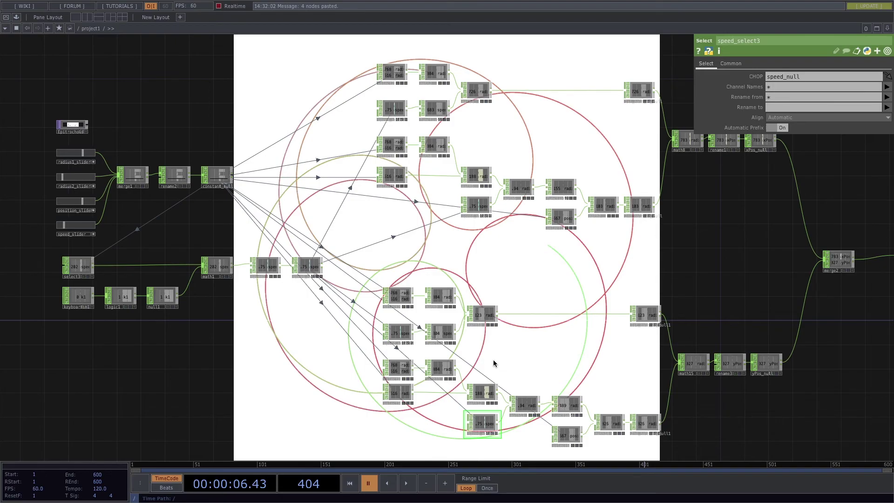
Turn off the out1 TOP's background display in the network
scroll(536, 243, down, 5)
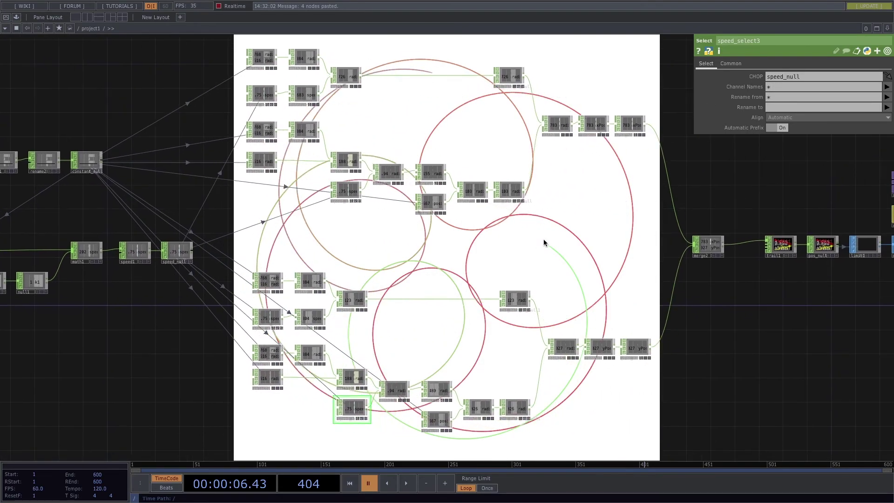
drag(660, 360, 726, 320)
click(801, 295)
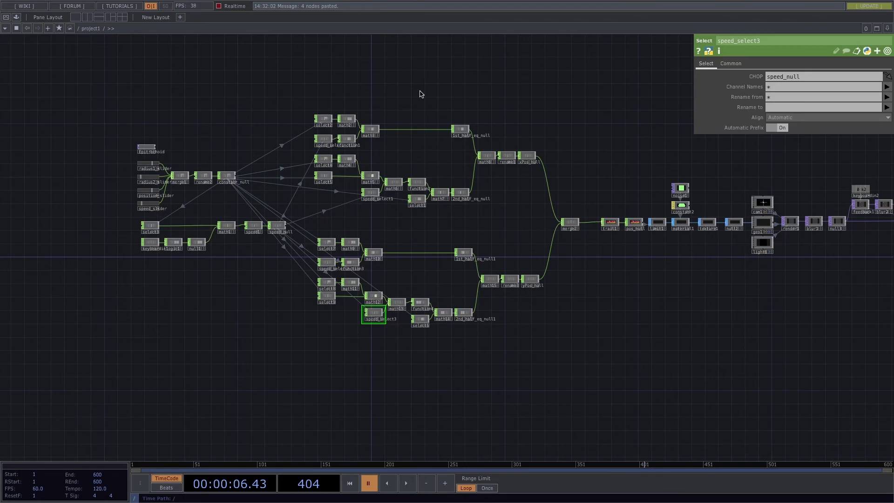
Open the OP Create Dialog in the empty space between the x and y equation branches
middle_drag(418, 199, 389, 226)
scroll(439, 220, up, 10)
scroll(362, 194, down, 10)
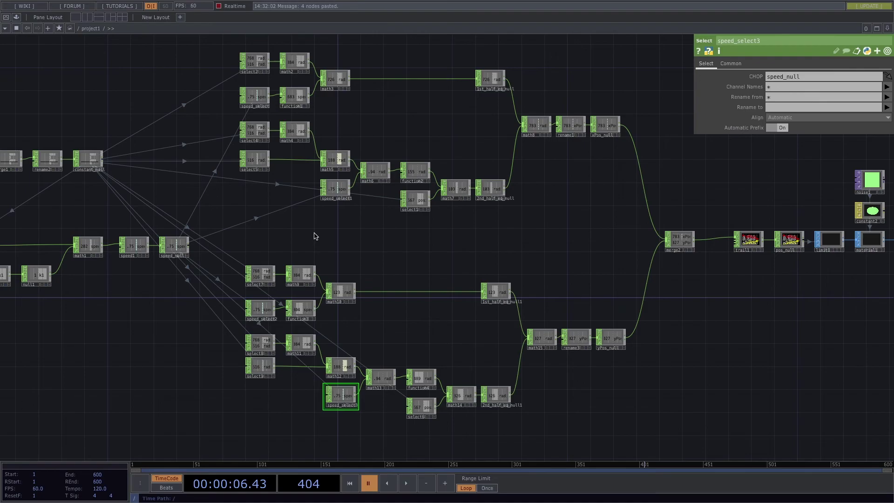
key(Tab)
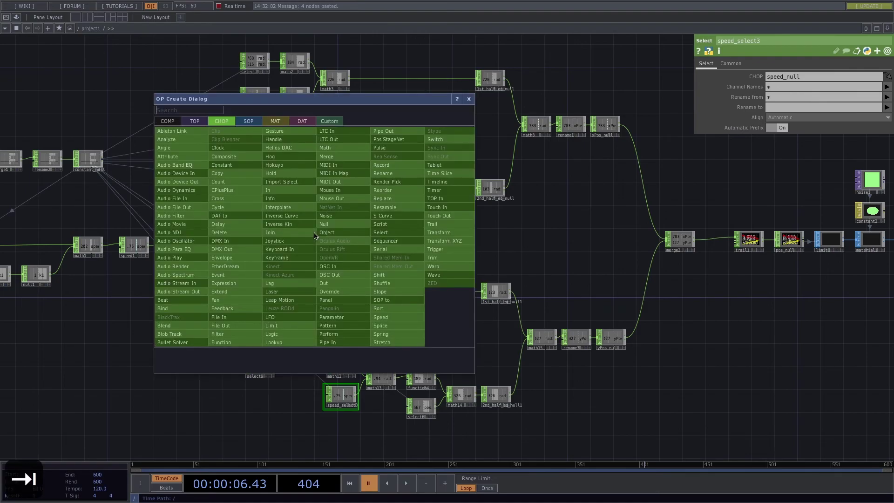